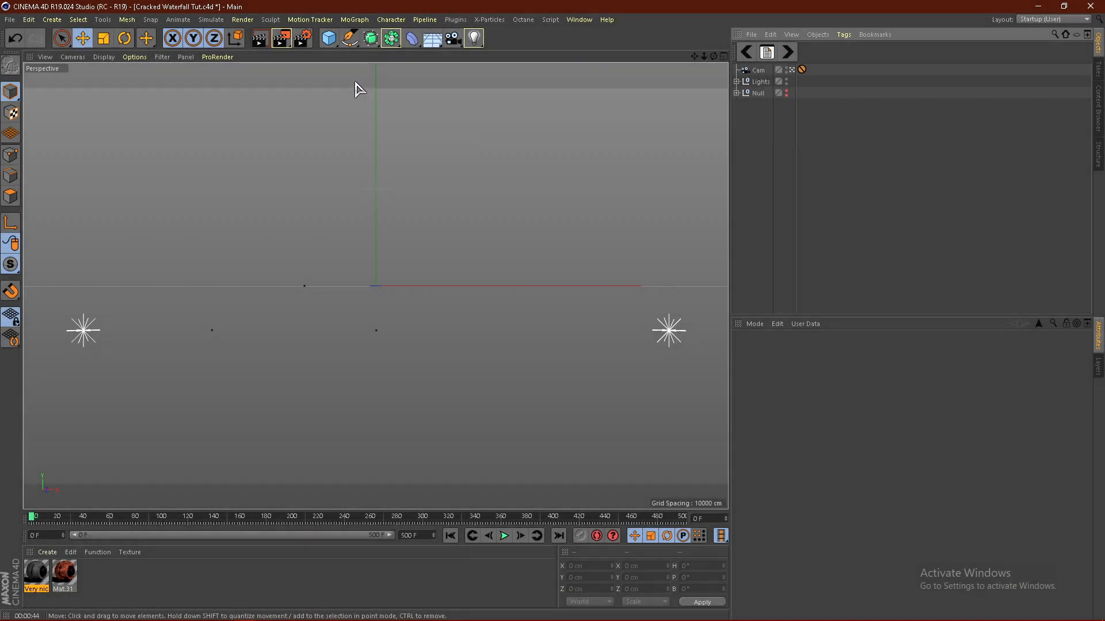
# Add a sphere to the scene and set its segments to 100.
pyautogui.click(329, 38)
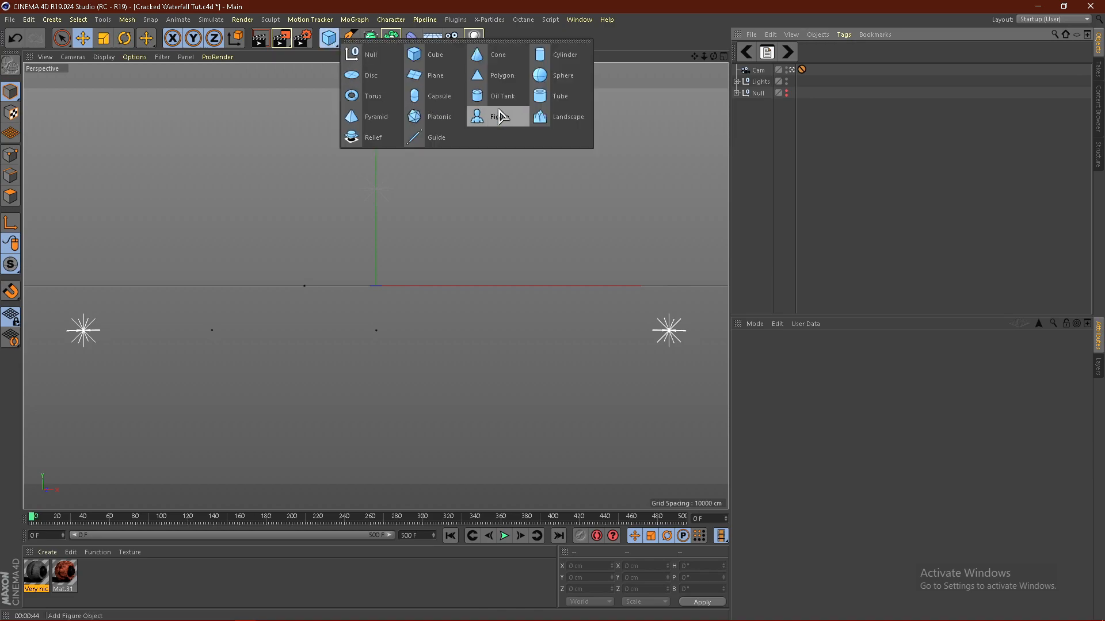
pyautogui.click(556, 76)
pyautogui.doubleClick(810, 387)
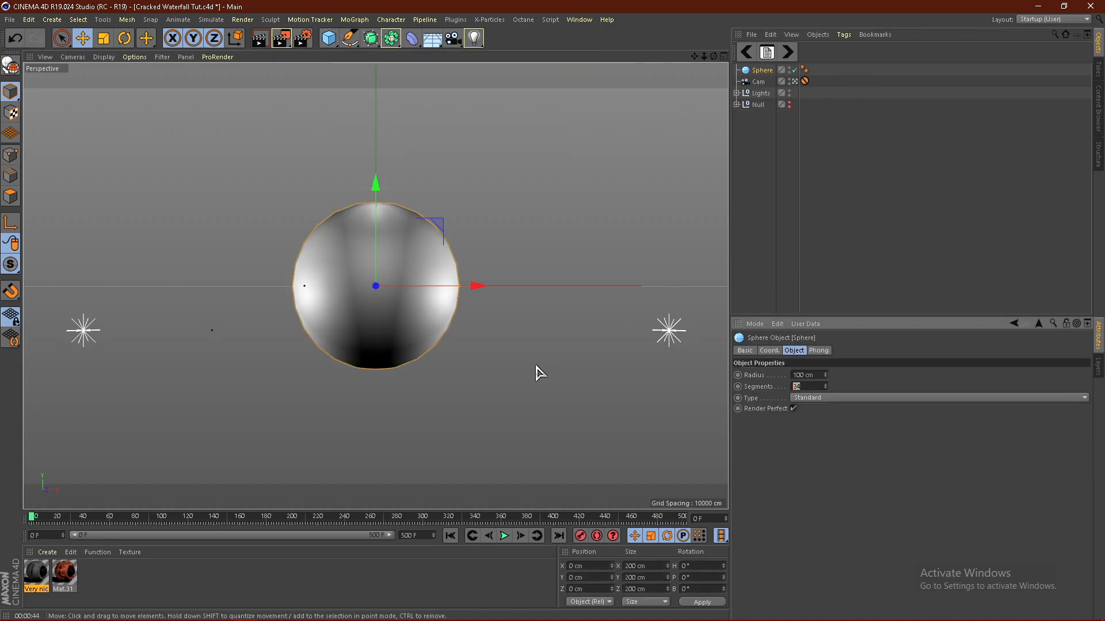
pyautogui.write('100')
pyautogui.press('Return')
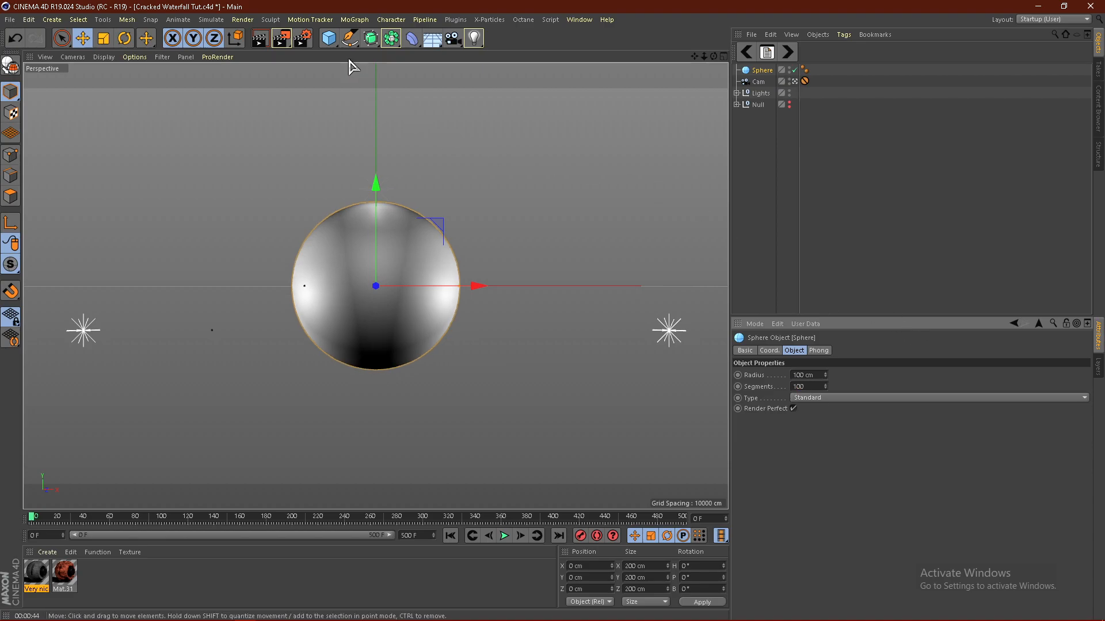
# Add a Subdivision Surface and nest the sphere inside it.
pyautogui.click(370, 39)
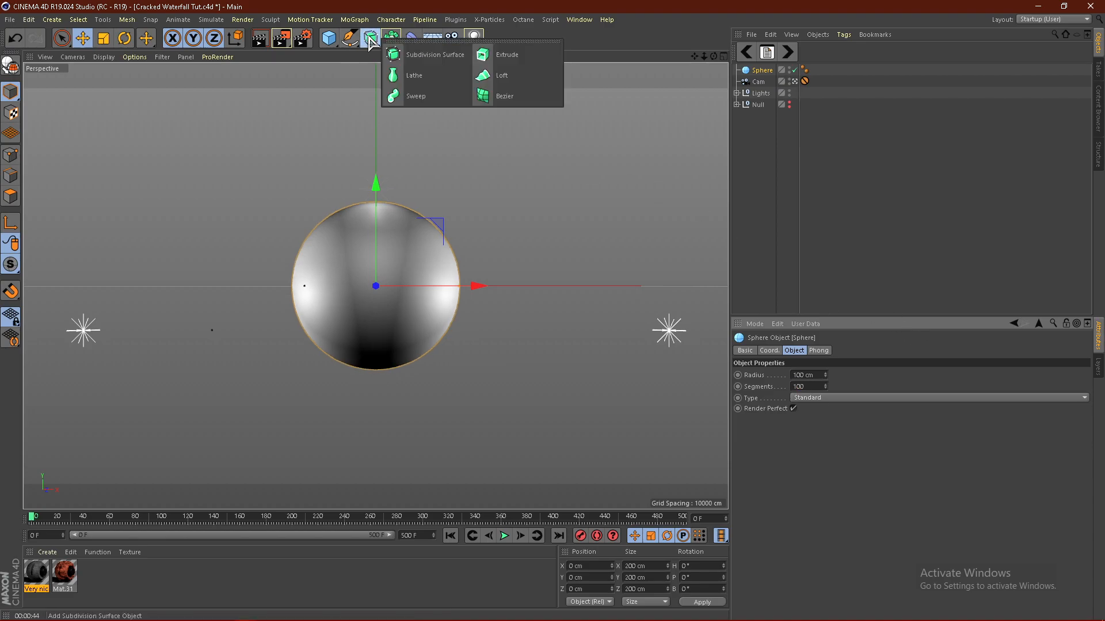
pyautogui.click(423, 55)
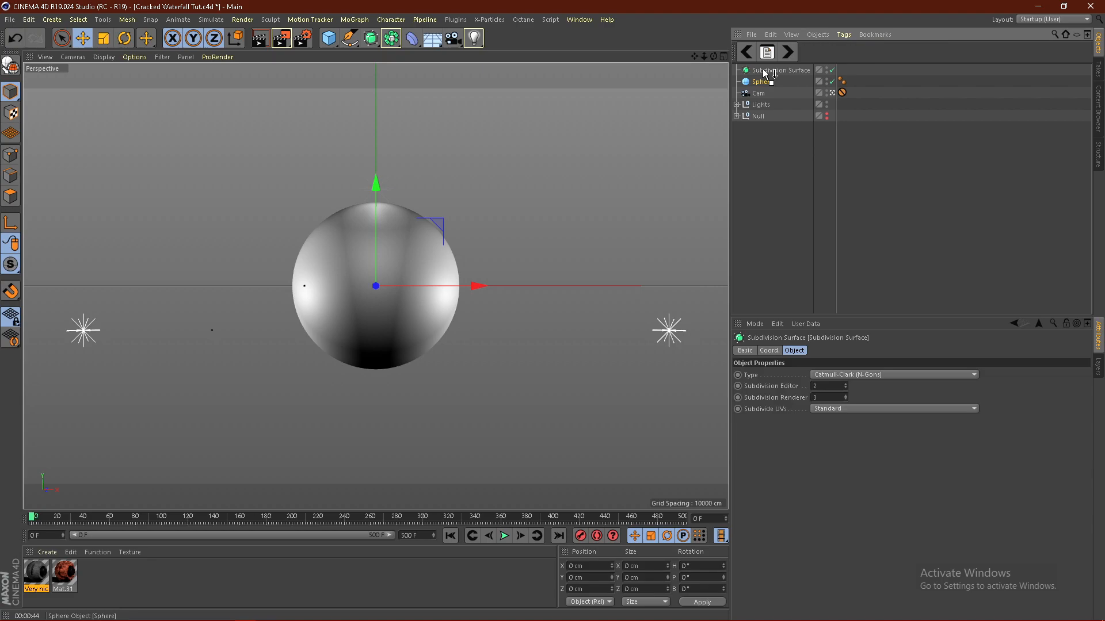
pyautogui.moveTo(763, 69); pyautogui.dragTo(763, 69)
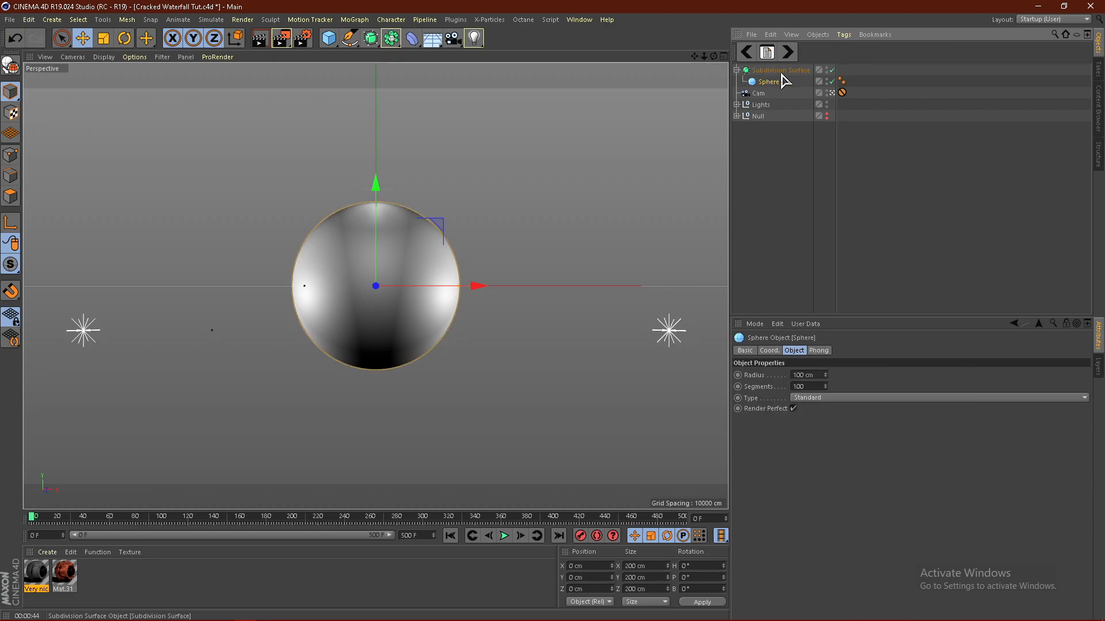
pyautogui.click(804, 192)
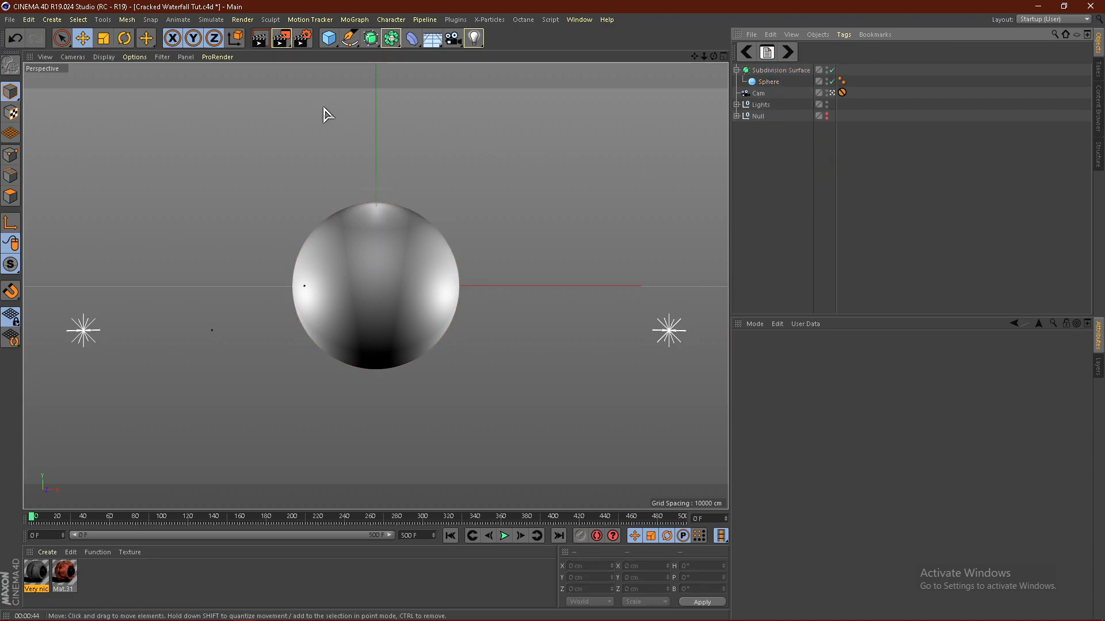
# Add a Displacer deformer and make it a child of the sphere.
pyautogui.click(413, 39)
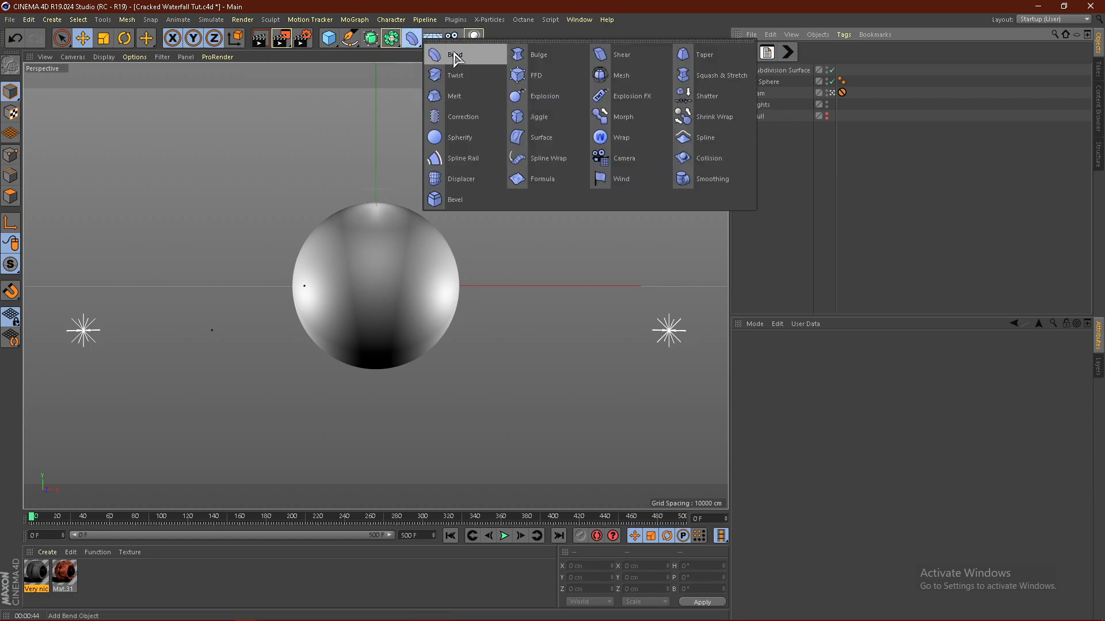
pyautogui.click(460, 179)
pyautogui.moveTo(765, 71); pyautogui.dragTo(771, 92)
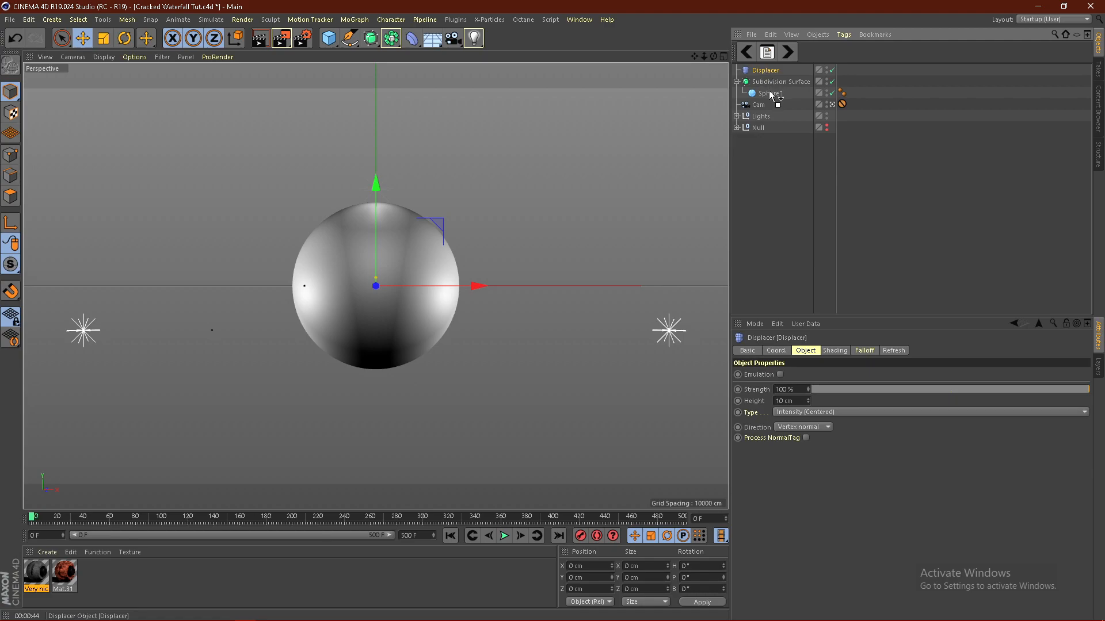
pyautogui.moveTo(772, 94); pyautogui.dragTo(771, 93)
# Assign a Noise shader to the Displacer's shading.
pyautogui.click(835, 351)
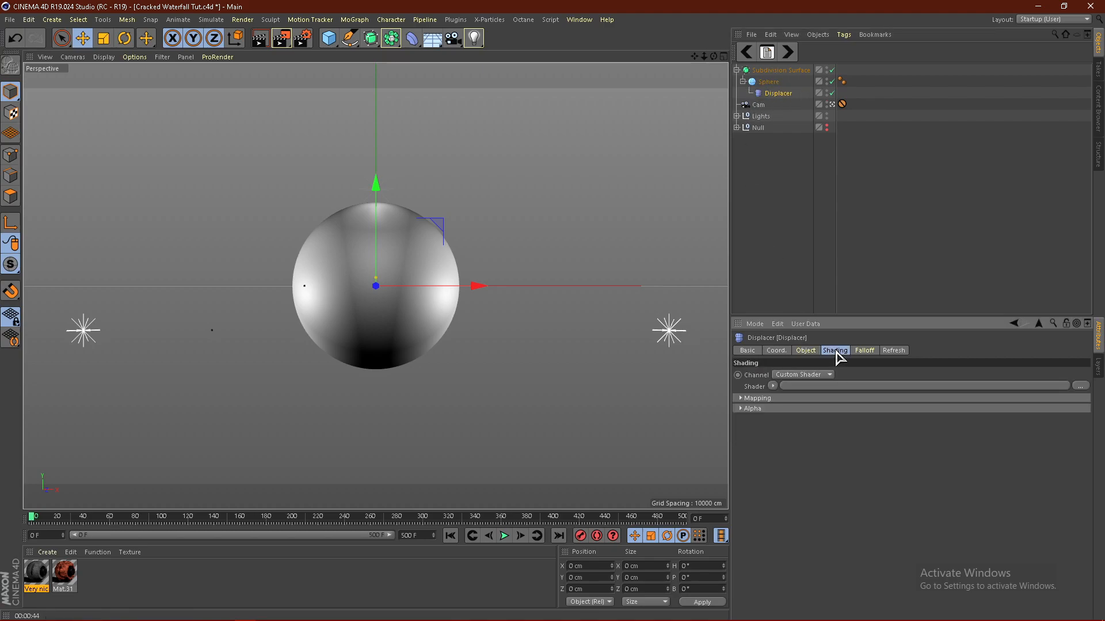
pyautogui.click(773, 387)
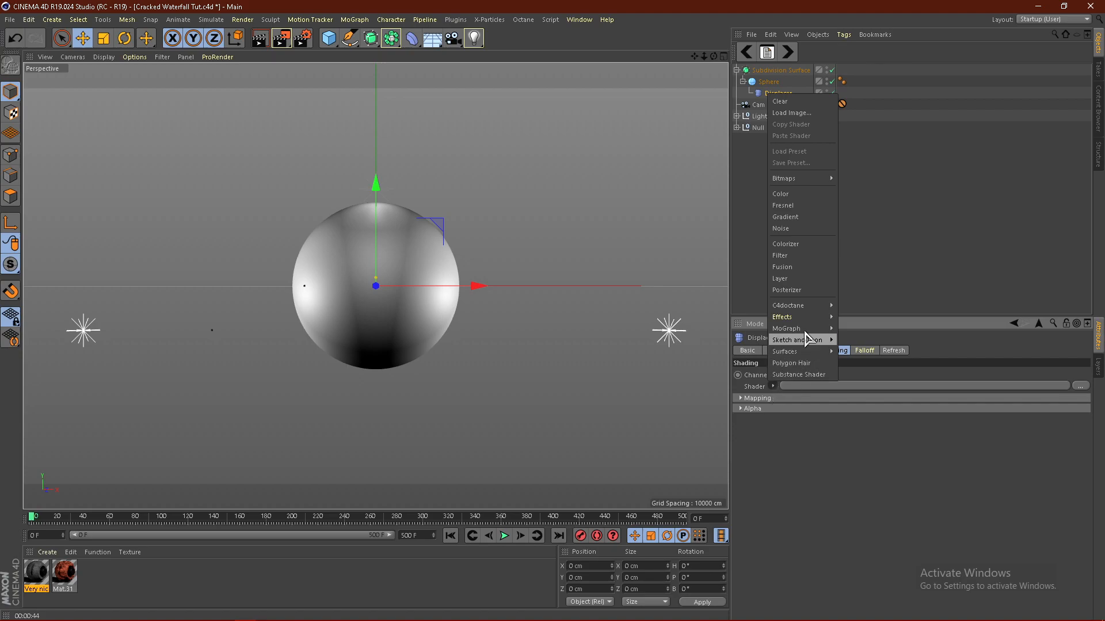
pyautogui.click(797, 230)
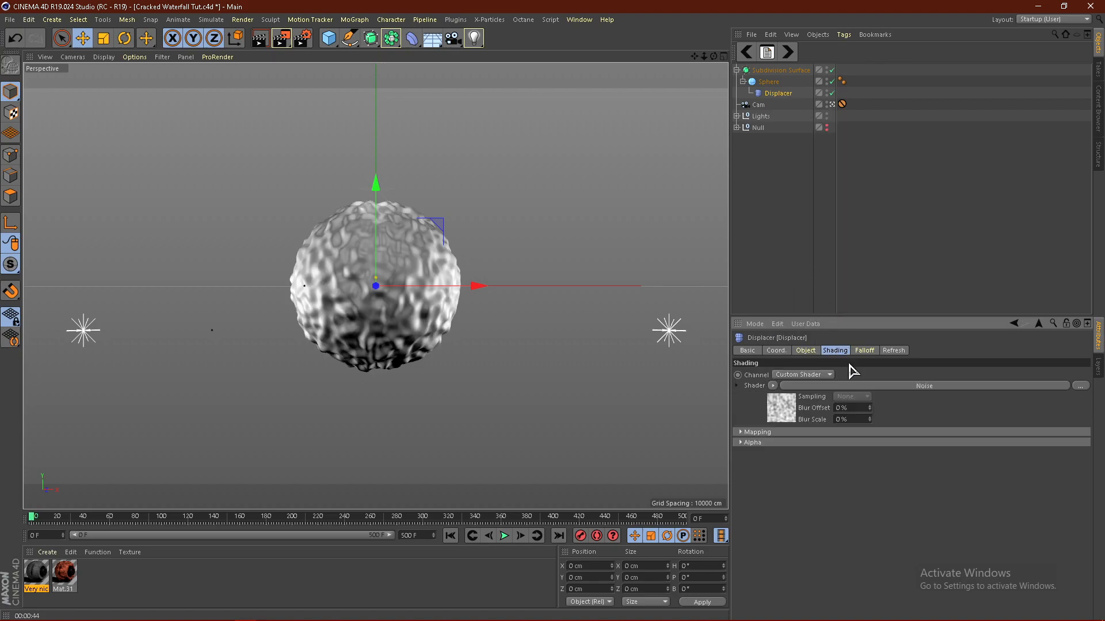
# Set the Displacer's noise shader to the Electric type with a global scale of 489%.
pyautogui.click(782, 409)
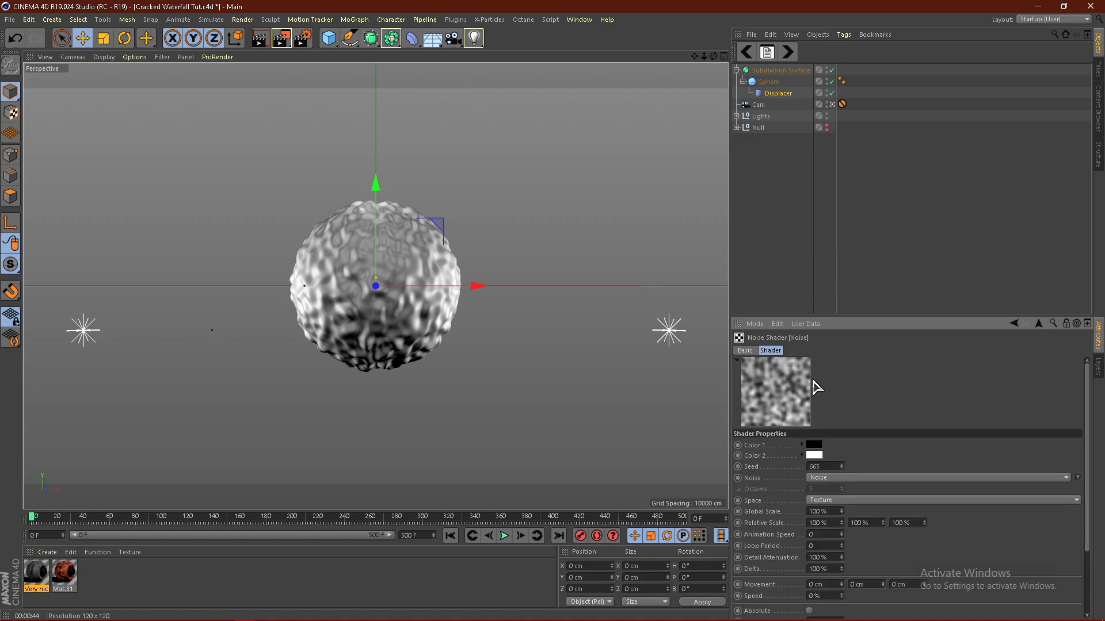
pyautogui.click(837, 479)
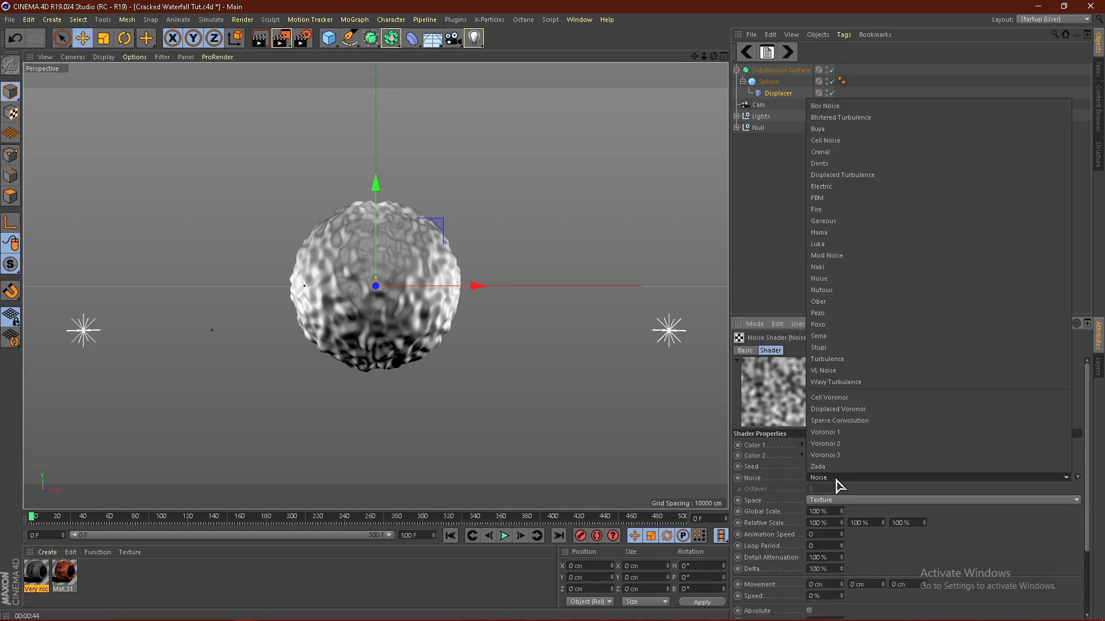
pyautogui.click(849, 187)
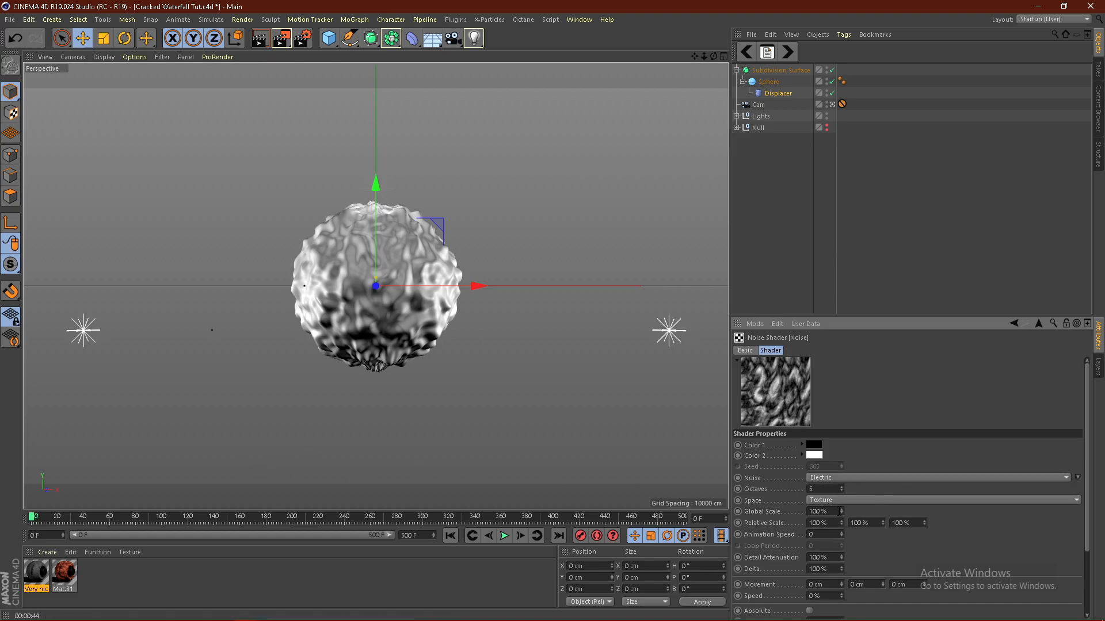
pyautogui.moveTo(842, 511); pyautogui.dragTo(901, 512)
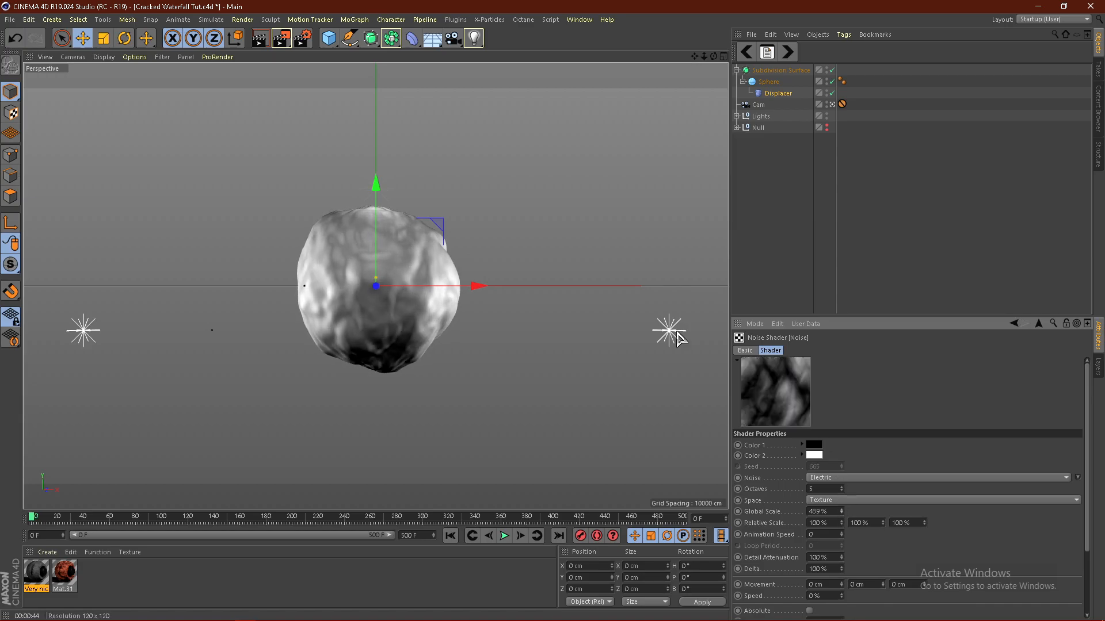
pyautogui.click(826, 240)
# Raise the noise shader's contrast to 25% and inspect the displaced sphere from other angles.
pyautogui.keyDown('alt'); pyautogui.moveTo(403, 259); pyautogui.dragTo(432, 329); pyautogui.keyUp('alt')
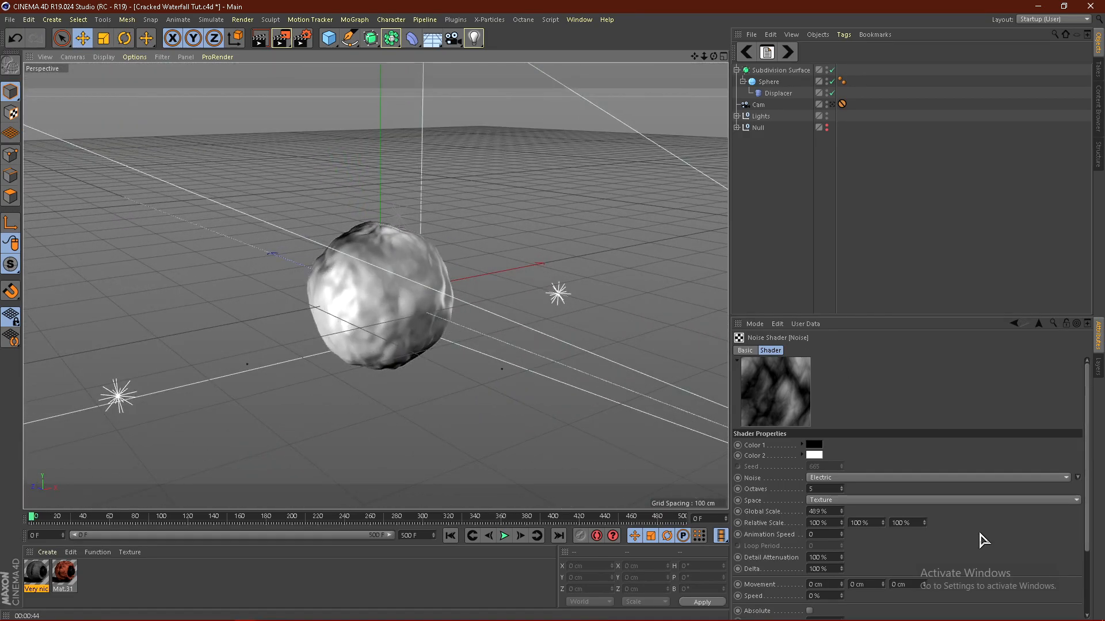
pyautogui.scroll(-3, 1089, 510)
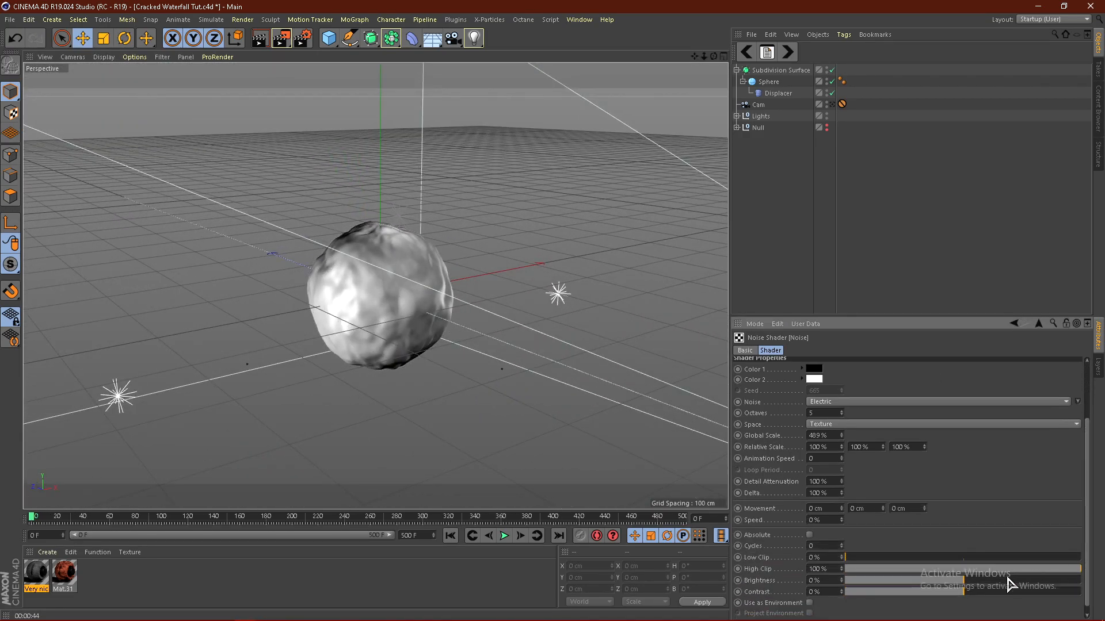
pyautogui.moveTo(451, 373)
pyautogui.keyDown('alt'); pyautogui.mouseDown()
pyautogui.moveTo(491, 374)
pyautogui.moveTo(530, 349)
pyautogui.moveTo(321, 338)
pyautogui.mouseUp(); pyautogui.keyUp('alt')
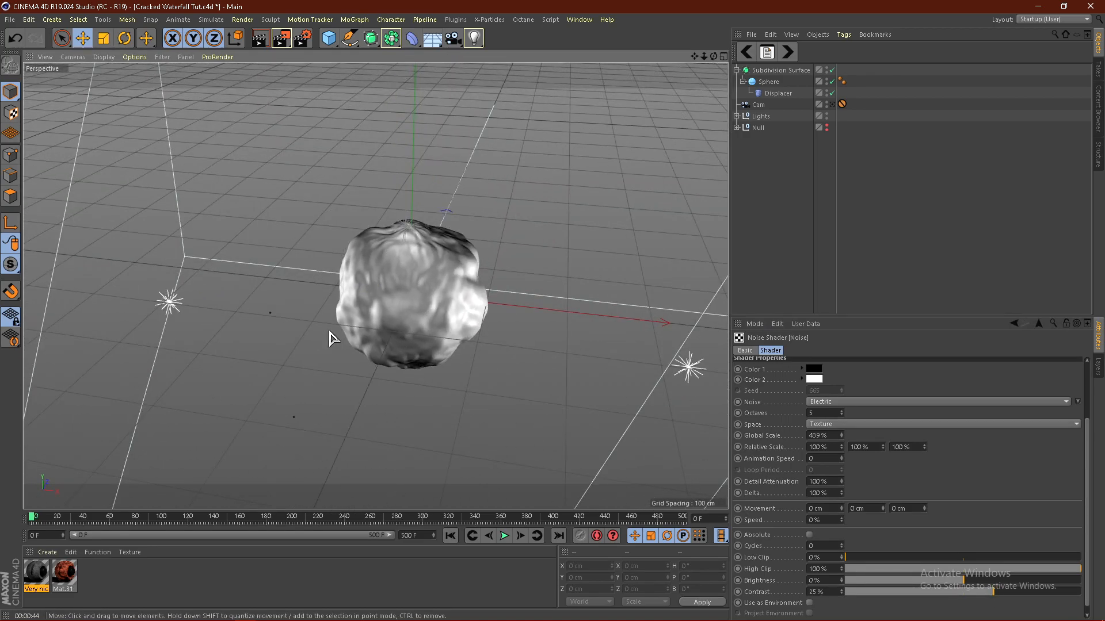
# Set the Displacer's height to 8 cm, checking the rock's shape from several angles.
pyautogui.click(777, 93)
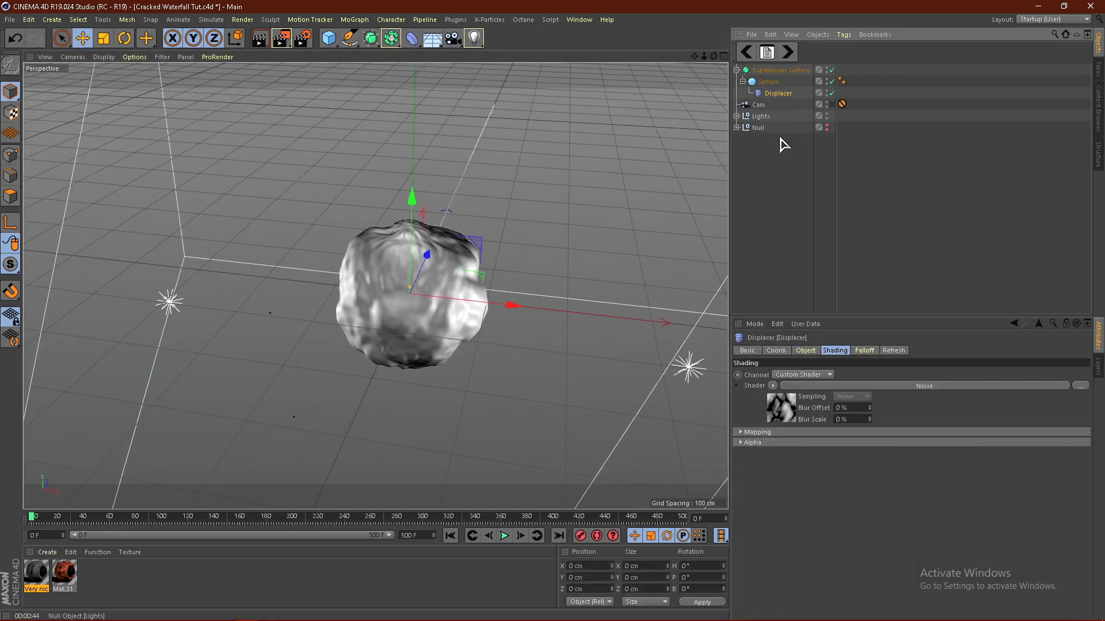
pyautogui.click(811, 352)
pyautogui.moveTo(809, 401); pyautogui.dragTo(809, 406)
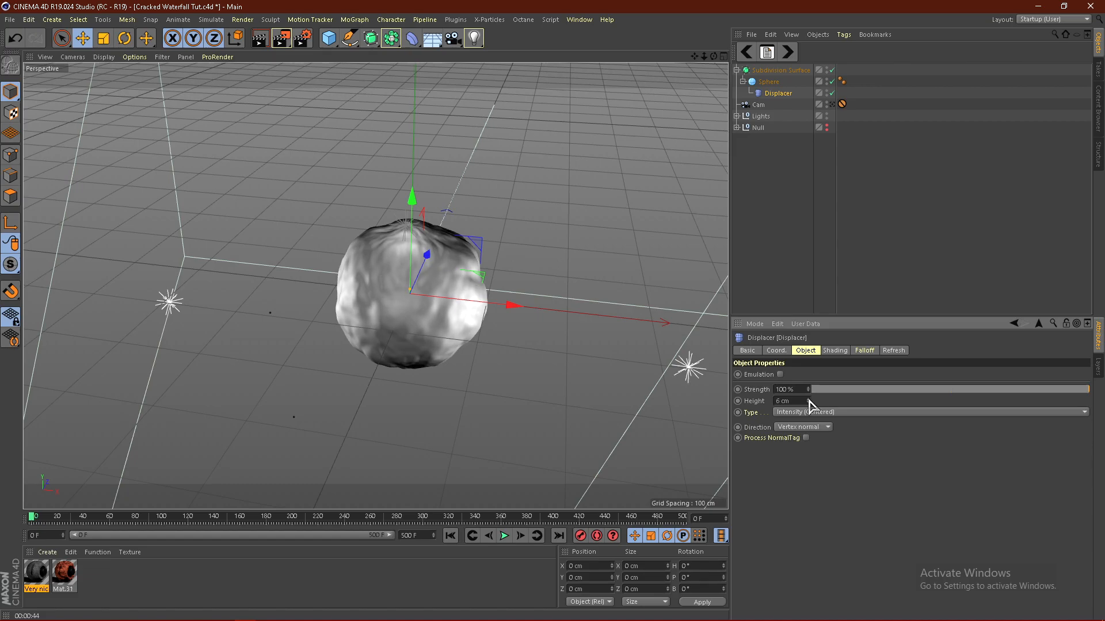
pyautogui.click(808, 400)
pyautogui.keyDown('alt'); pyautogui.moveTo(437, 357); pyautogui.dragTo(457, 390); pyautogui.keyUp('alt')
pyautogui.moveTo(808, 405); pyautogui.dragTo(809, 409)
pyautogui.keyDown('alt'); pyautogui.moveTo(605, 374); pyautogui.dragTo(520, 346); pyautogui.keyUp('alt')
pyautogui.moveTo(811, 404); pyautogui.dragTo(808, 410)
pyautogui.click(808, 399)
pyautogui.keyDown('alt'); pyautogui.moveTo(455, 299); pyautogui.dragTo(348, 299); pyautogui.keyUp('alt')
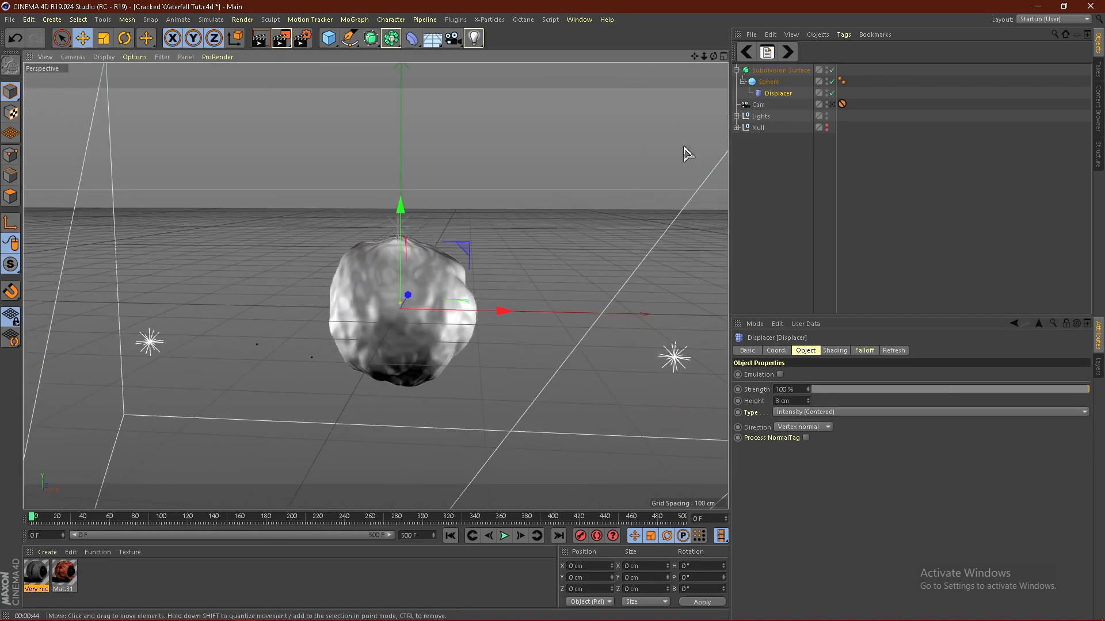
# Duplicate the Subdivision Surface with its contents and rename the copy as bak.
pyautogui.click(736, 70)
pyautogui.click(780, 70)
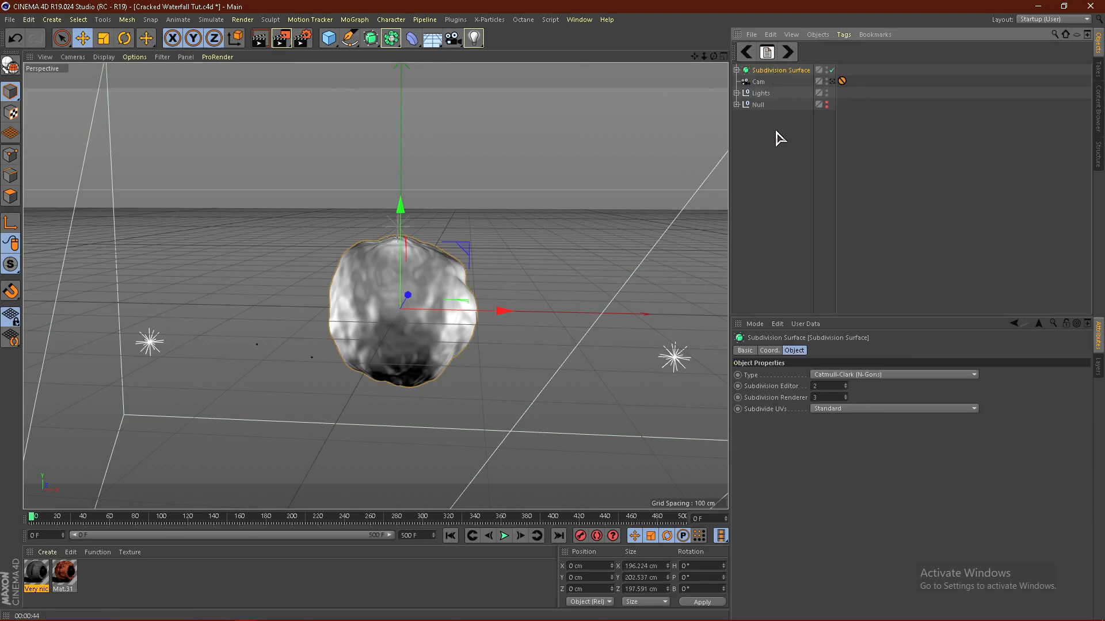
pyautogui.hotkey('ctrl', 'c')
pyautogui.hotkey('ctrl', 'v')
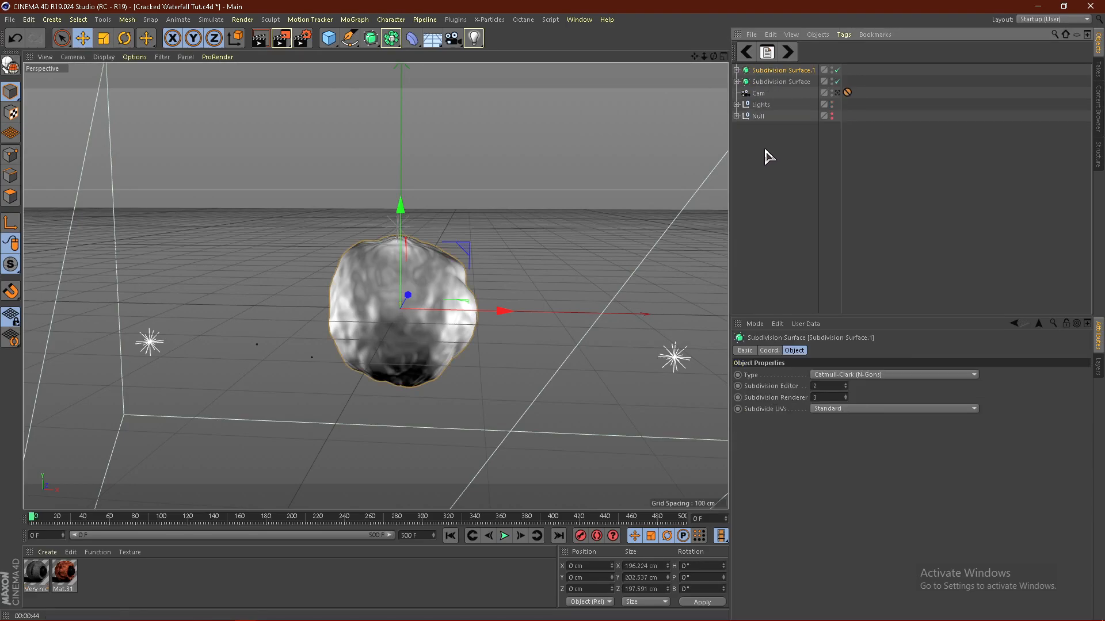
pyautogui.doubleClick(775, 70)
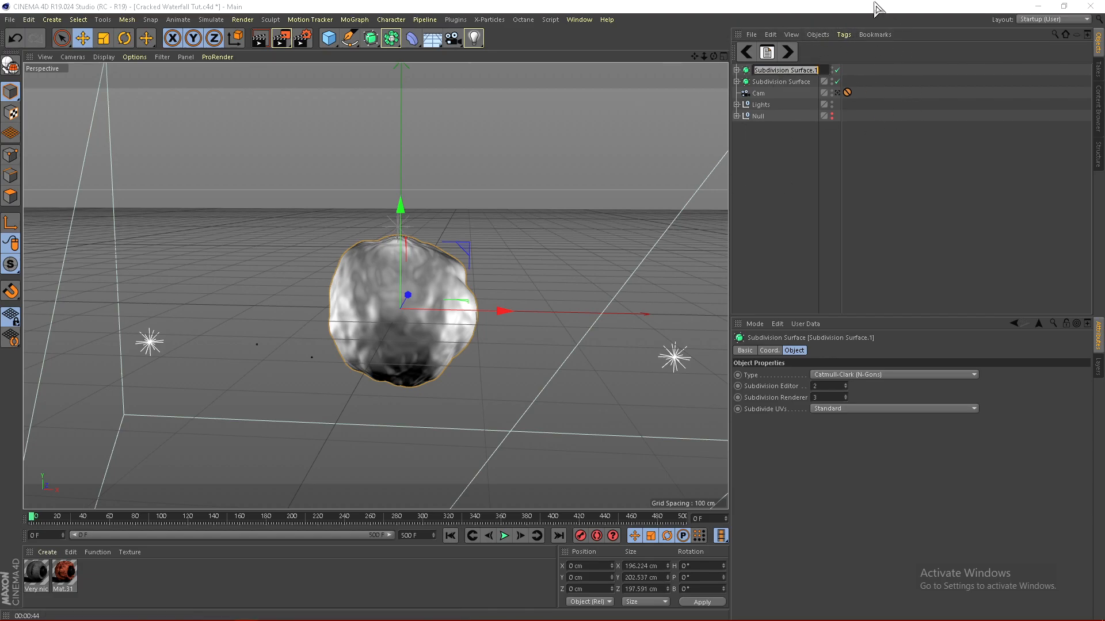
pyautogui.press('BackSpace')
pyautogui.write('bak')
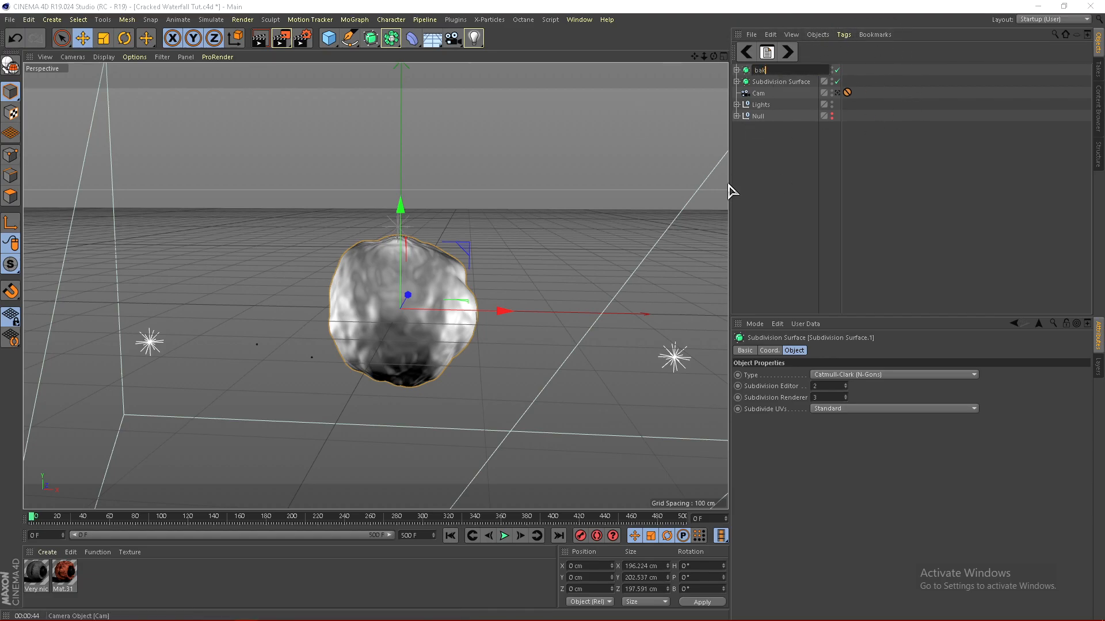
pyautogui.press('Return')
# Place the bak copy at the end of the object list, hidden and disabled, as a backup.
pyautogui.moveTo(759, 70); pyautogui.dragTo(760, 120)
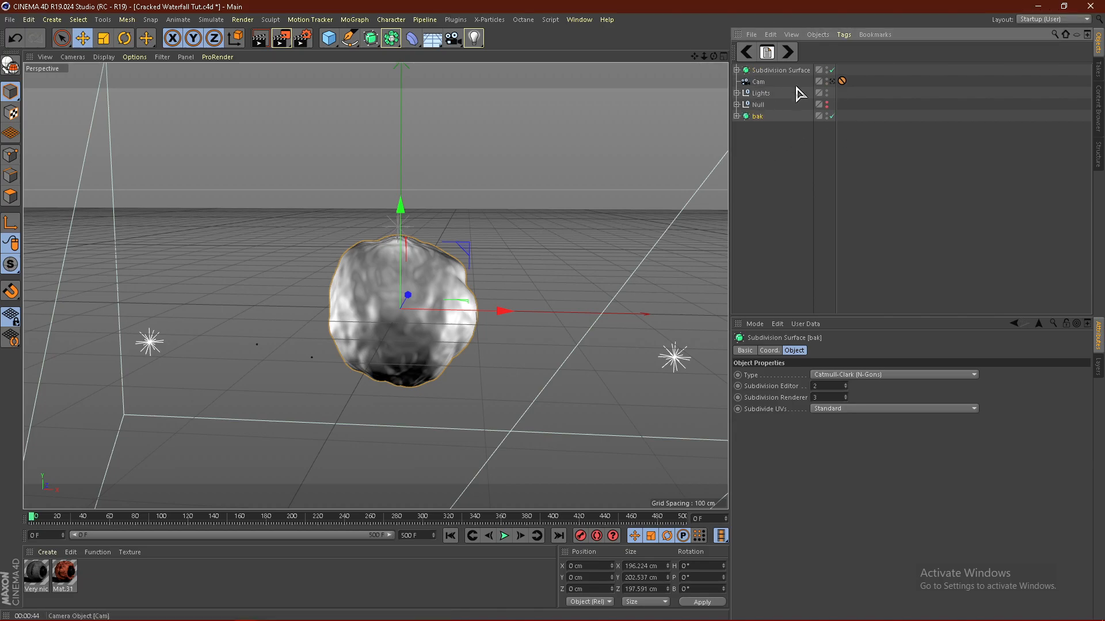
pyautogui.click(832, 115)
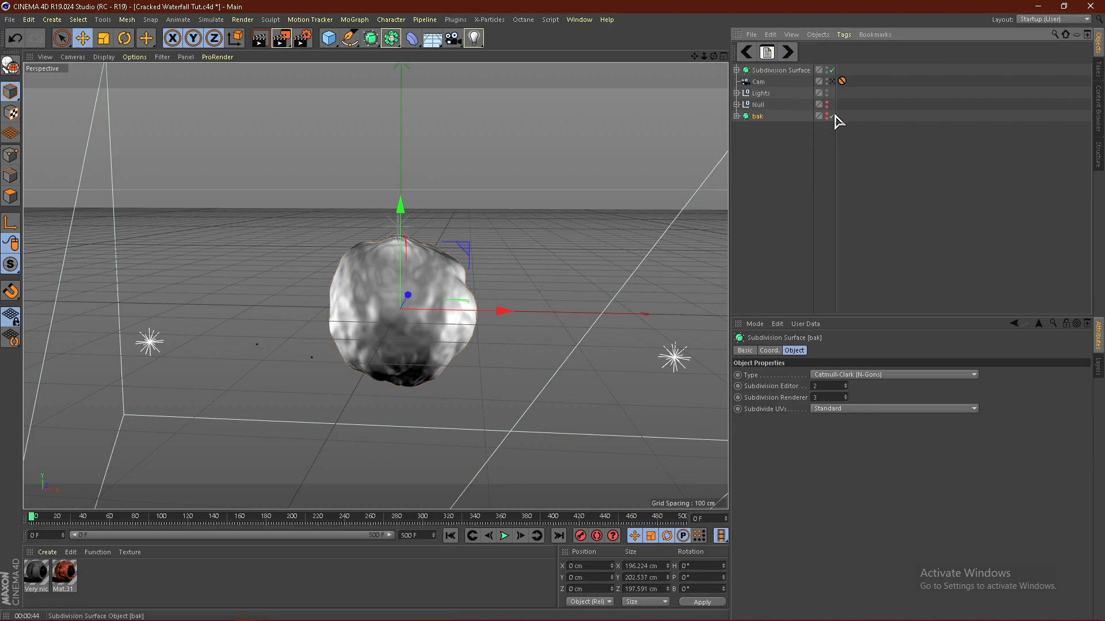
# Convert the original Subdivision Surface to an editable polygon object and stretch it to about 472 cm along X.
pyautogui.click(770, 72)
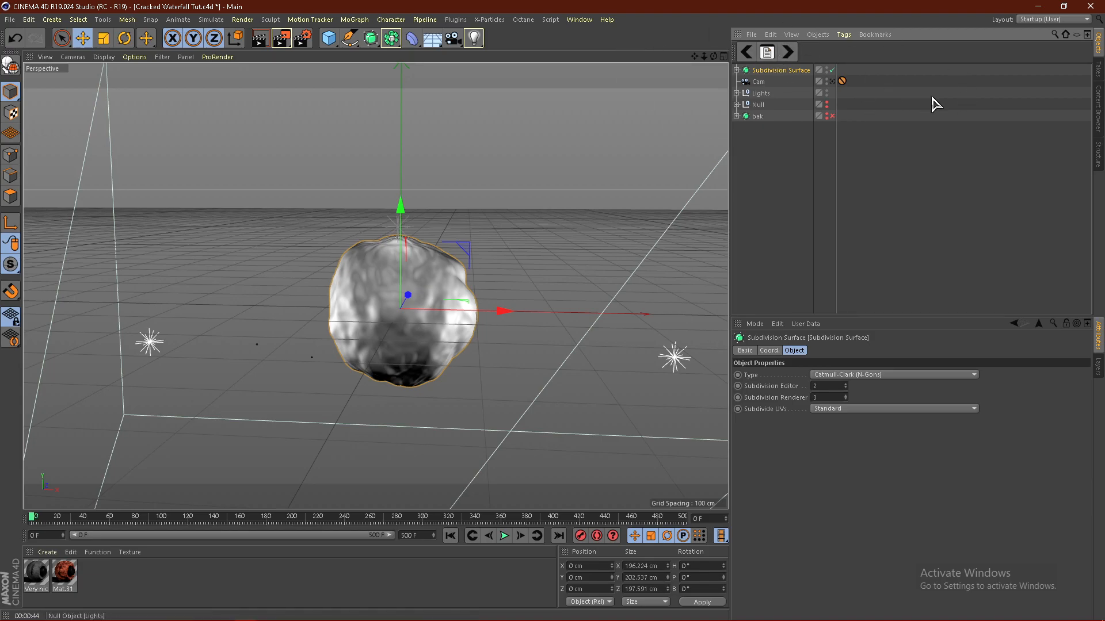
pyautogui.press('c')
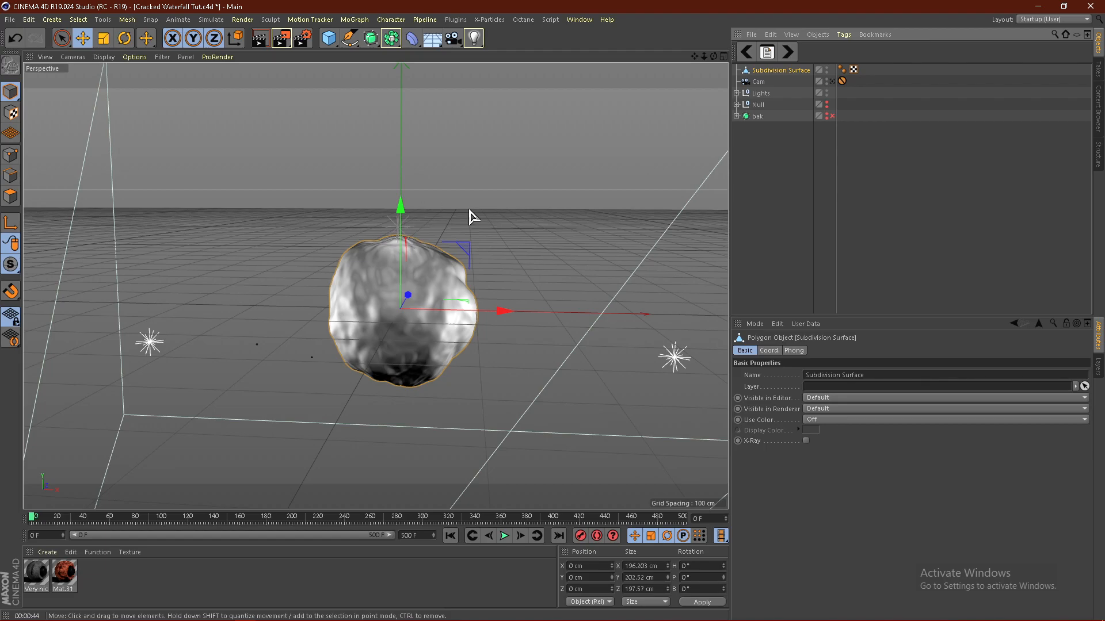
pyautogui.press('t')
pyautogui.moveTo(516, 317); pyautogui.dragTo(661, 311)
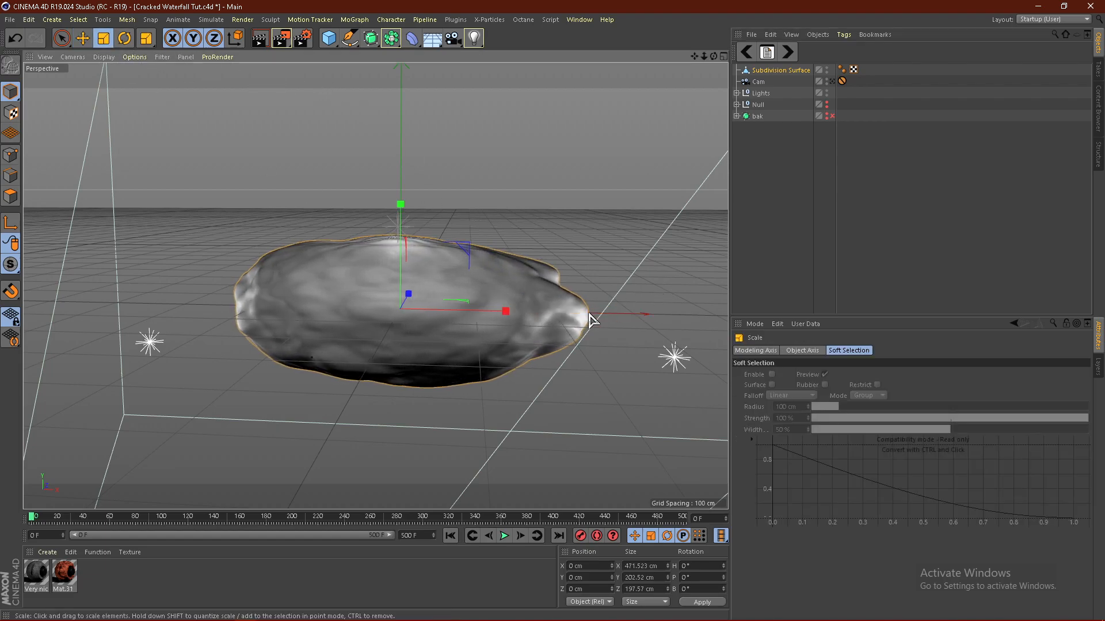
# Enlarge the rock to about 206 cm in Y and 215 cm in Z, and view it through Cam.
pyautogui.keyDown('alt'); pyautogui.moveTo(303, 336); pyautogui.dragTo(176, 317); pyautogui.keyUp('alt')
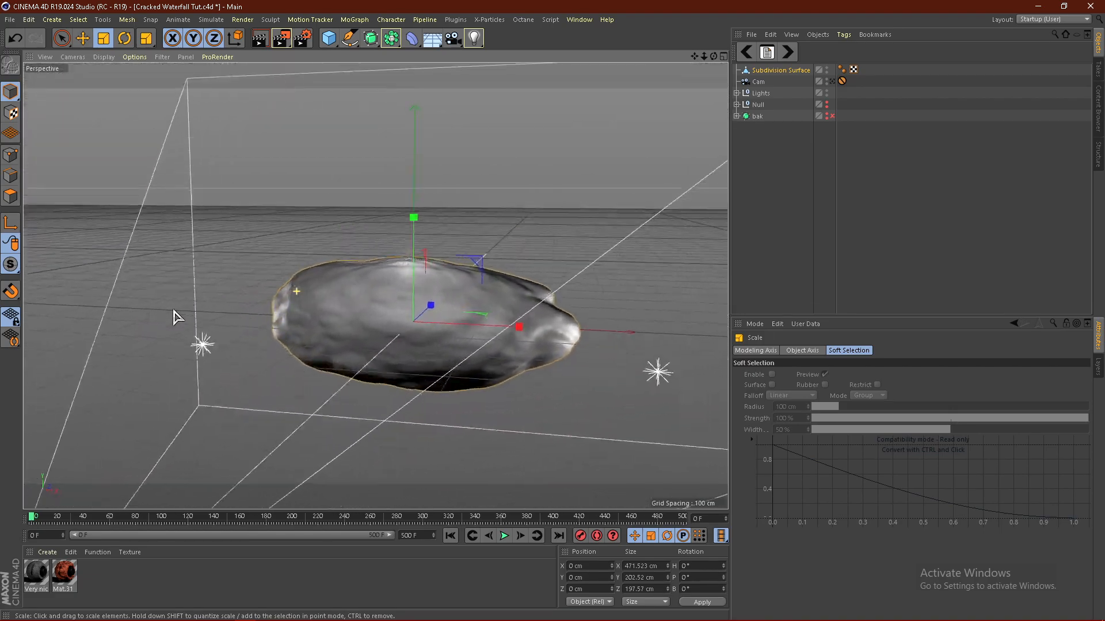
pyautogui.keyDown('alt'); pyautogui.moveTo(345, 242); pyautogui.dragTo(504, 253); pyautogui.keyUp('alt')
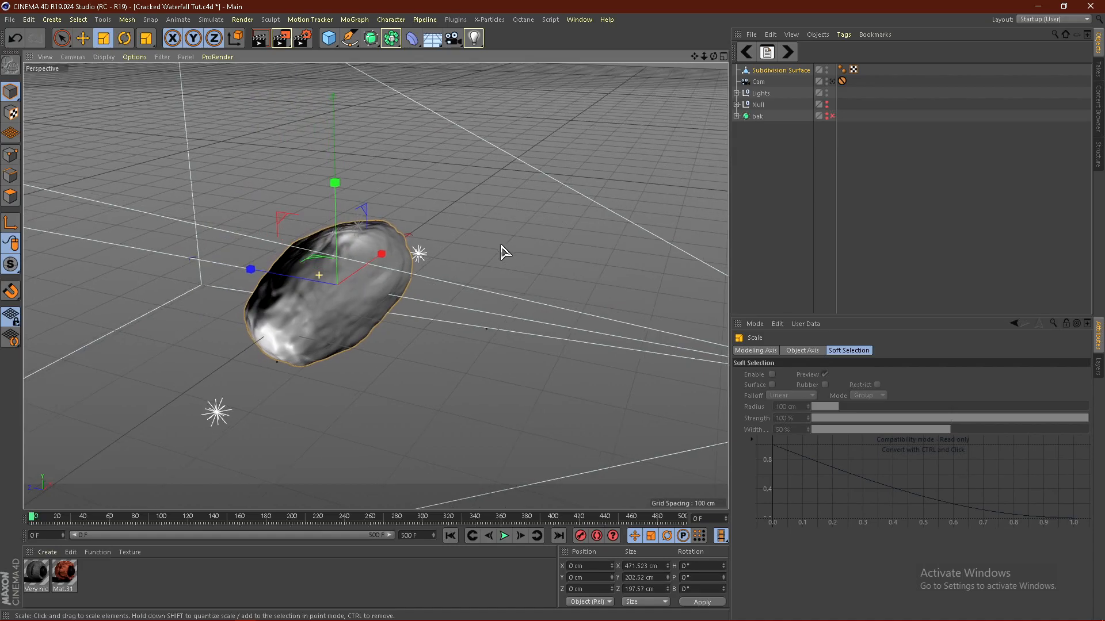
pyautogui.keyDown('alt'); pyautogui.moveTo(361, 270); pyautogui.dragTo(286, 320); pyautogui.keyUp('alt')
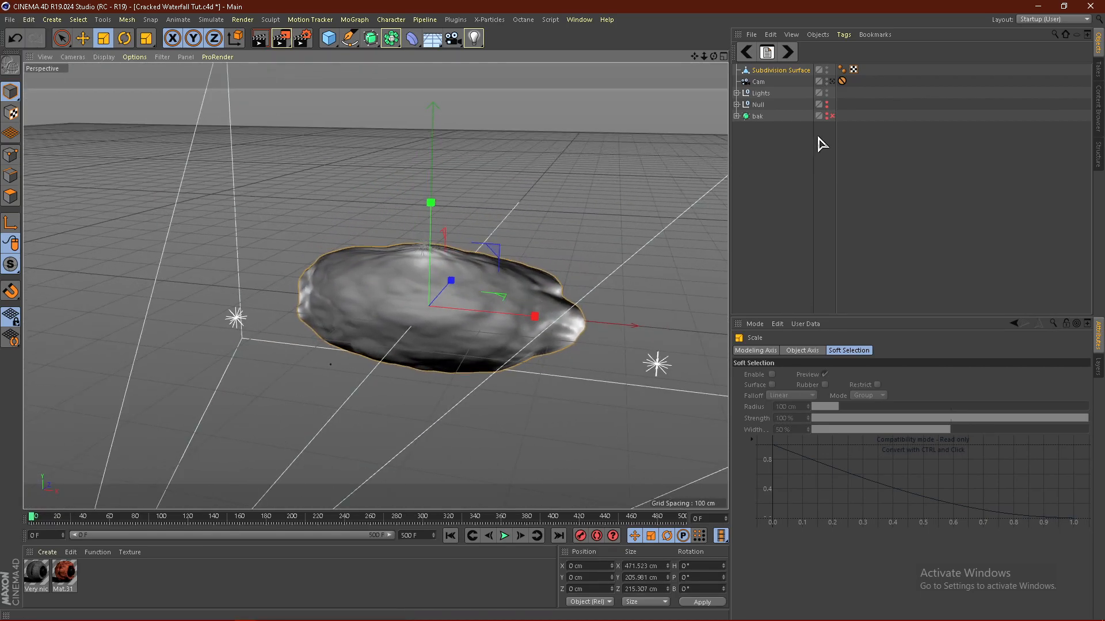
pyautogui.click(833, 81)
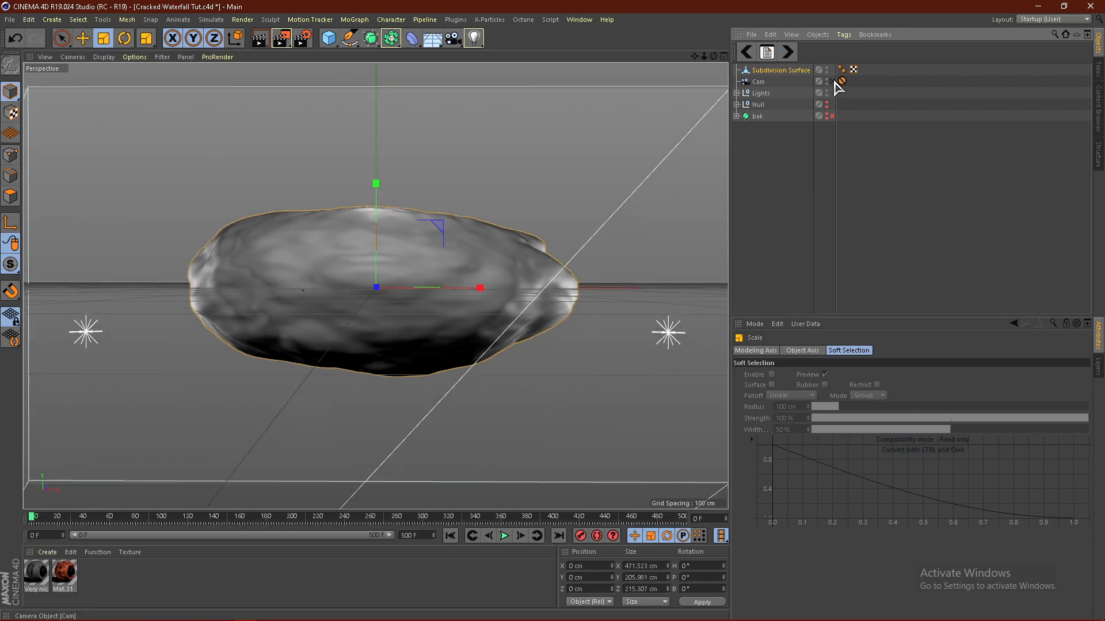
# Add a Voronoi Fracture object and place the Subdivision Surface rock inside it.
pyautogui.click(858, 210)
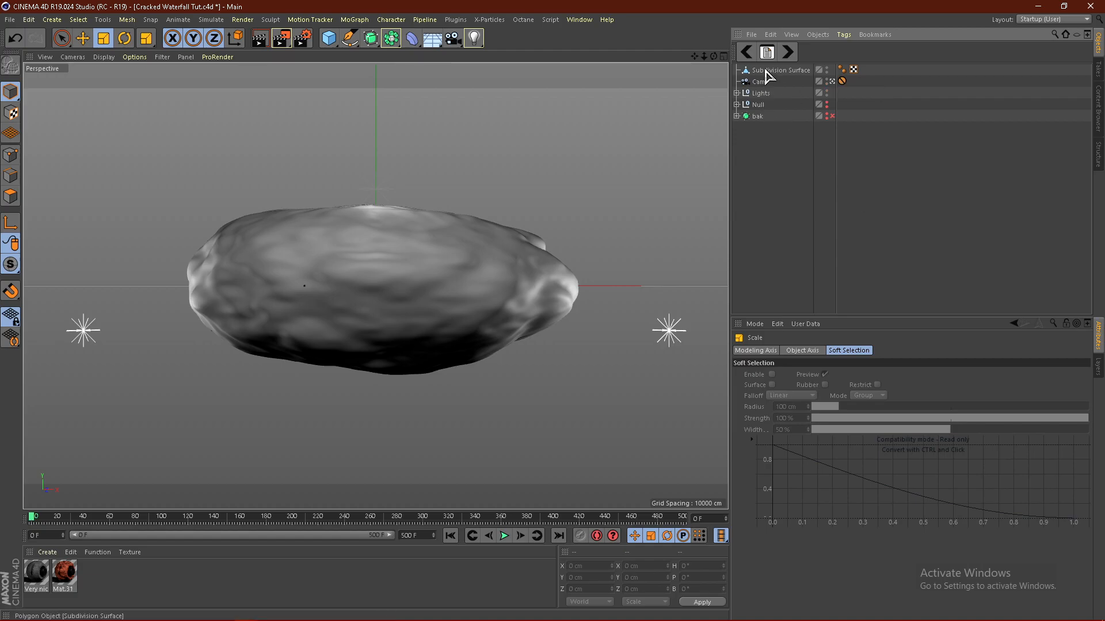
pyautogui.click(355, 19)
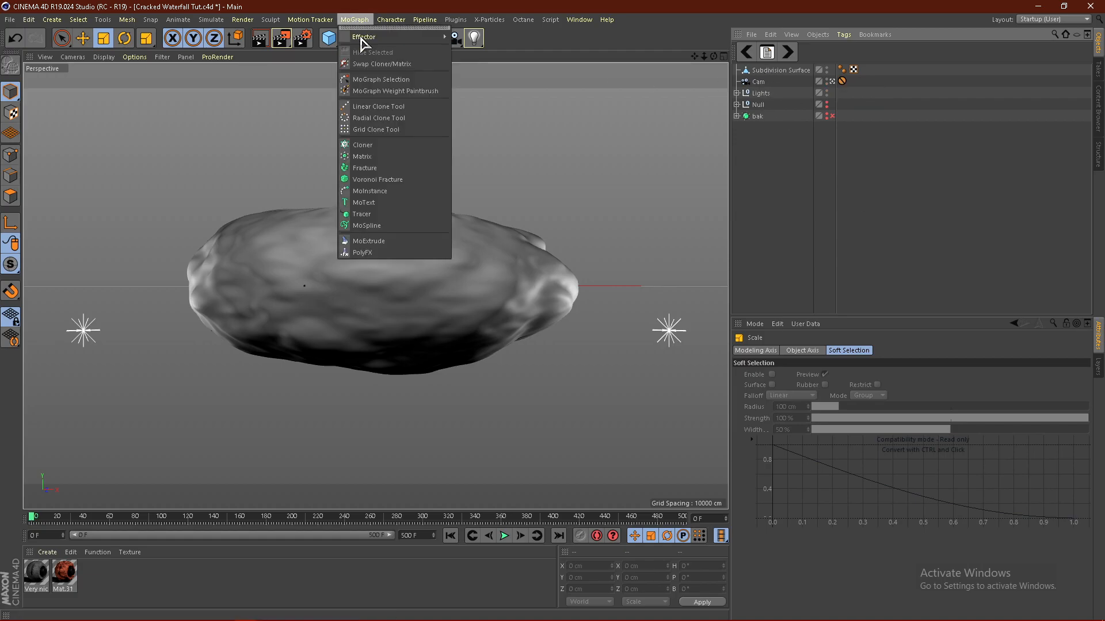
pyautogui.click(386, 180)
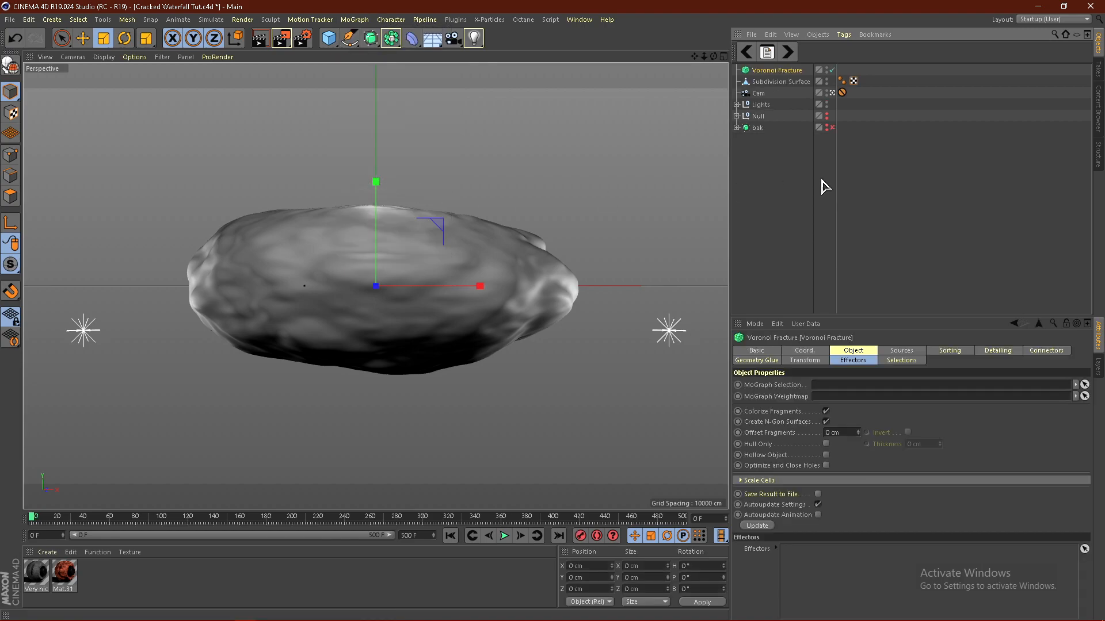
pyautogui.moveTo(770, 83); pyautogui.dragTo(770, 71)
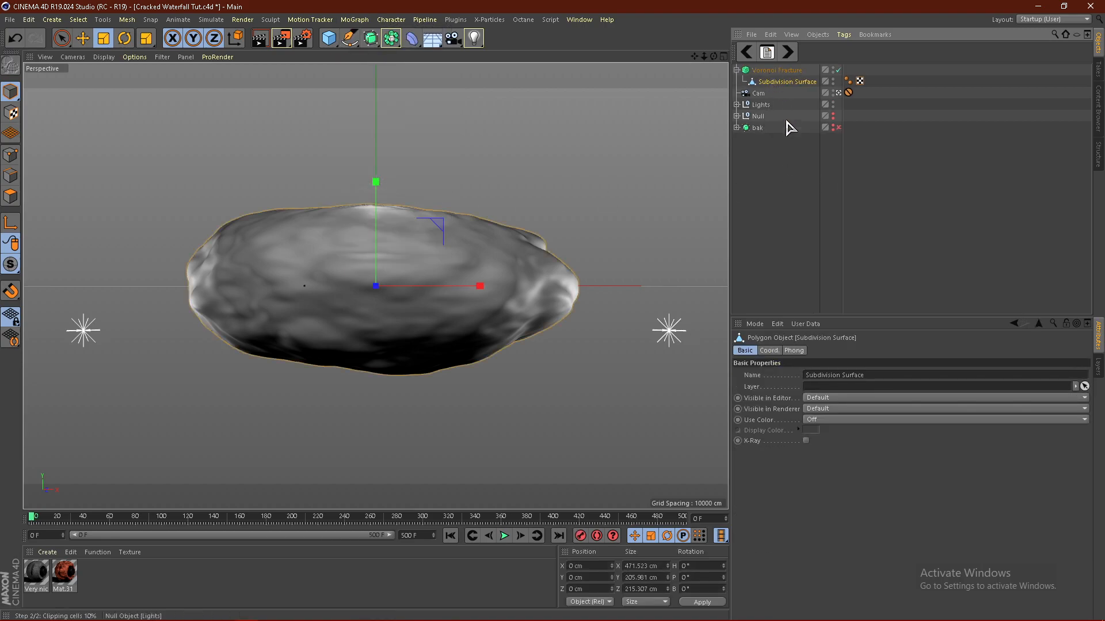
# Set the point amount of the Voronoi Fracture's Point Generator distribution source to 100.
pyautogui.click(771, 72)
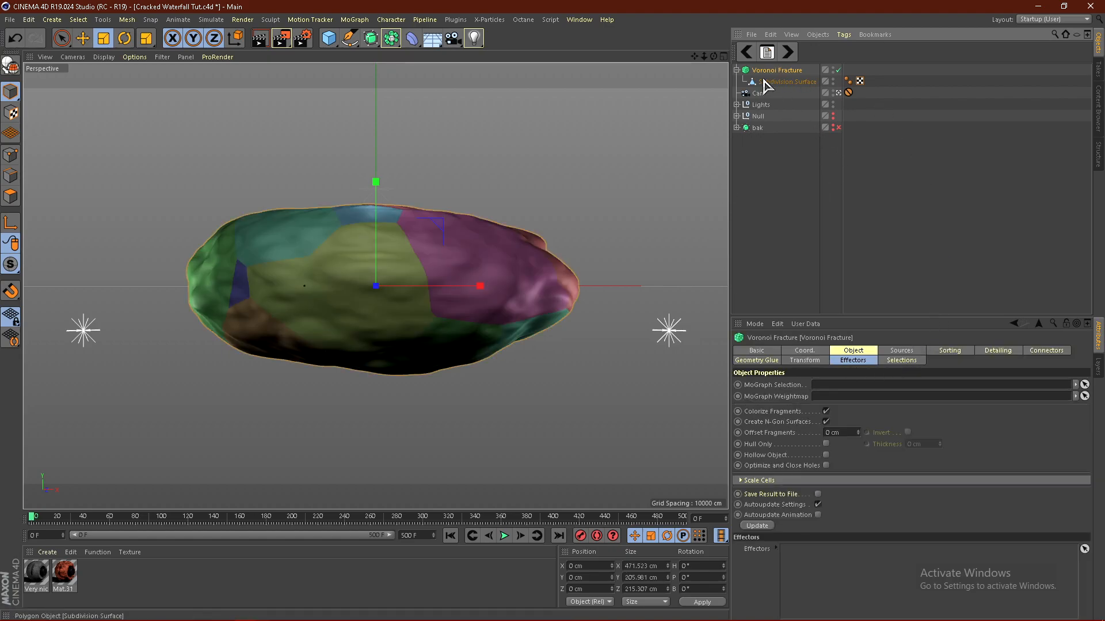
pyautogui.click(901, 351)
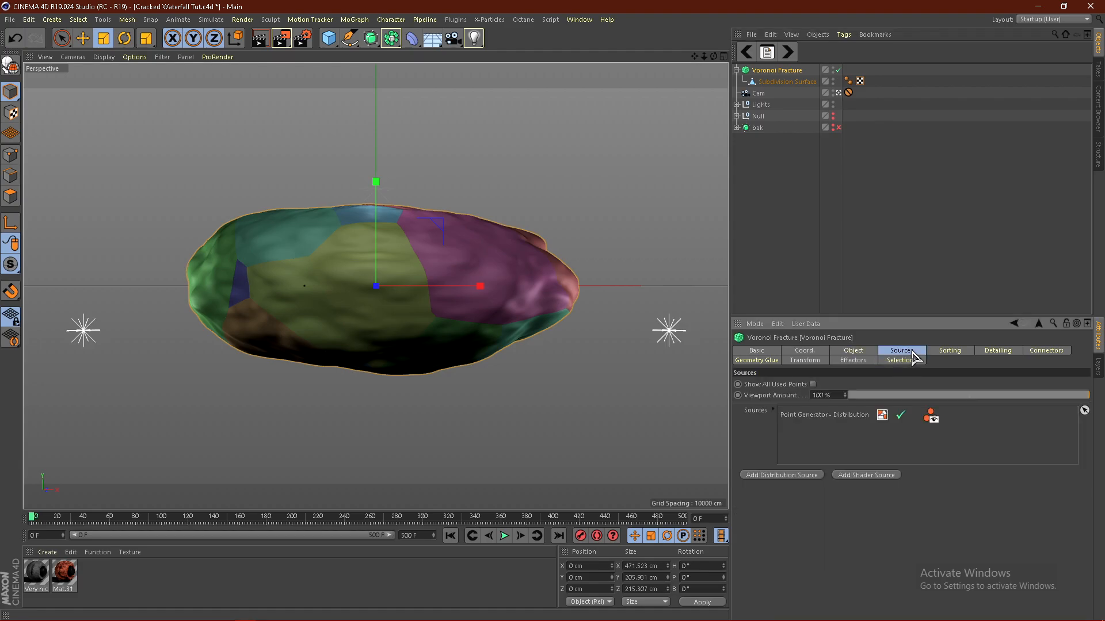
pyautogui.click(811, 415)
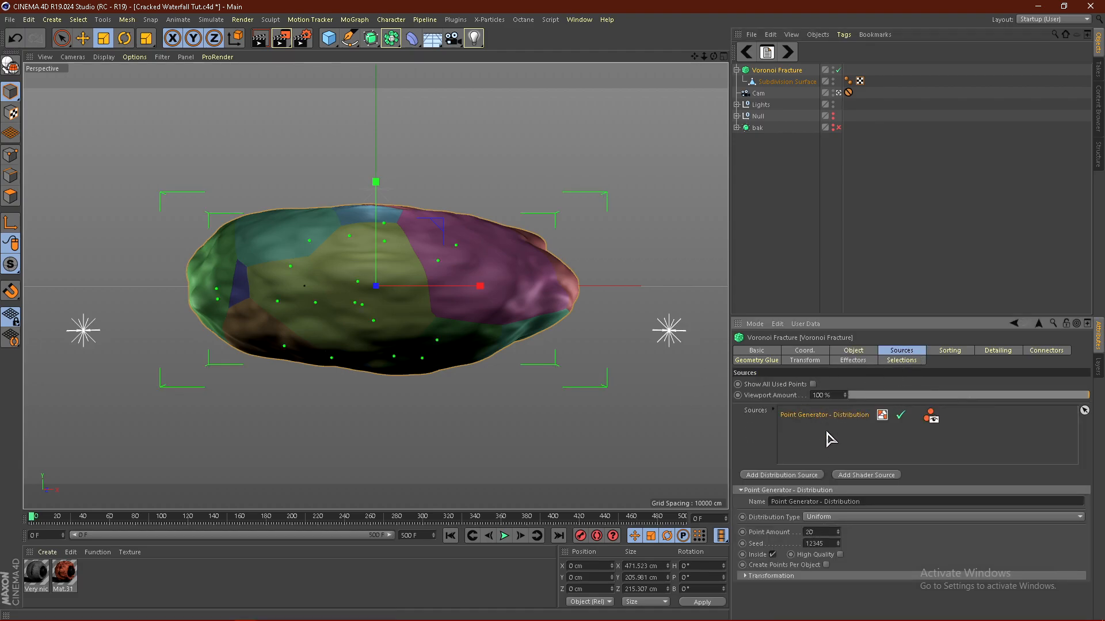
pyautogui.press('Return')
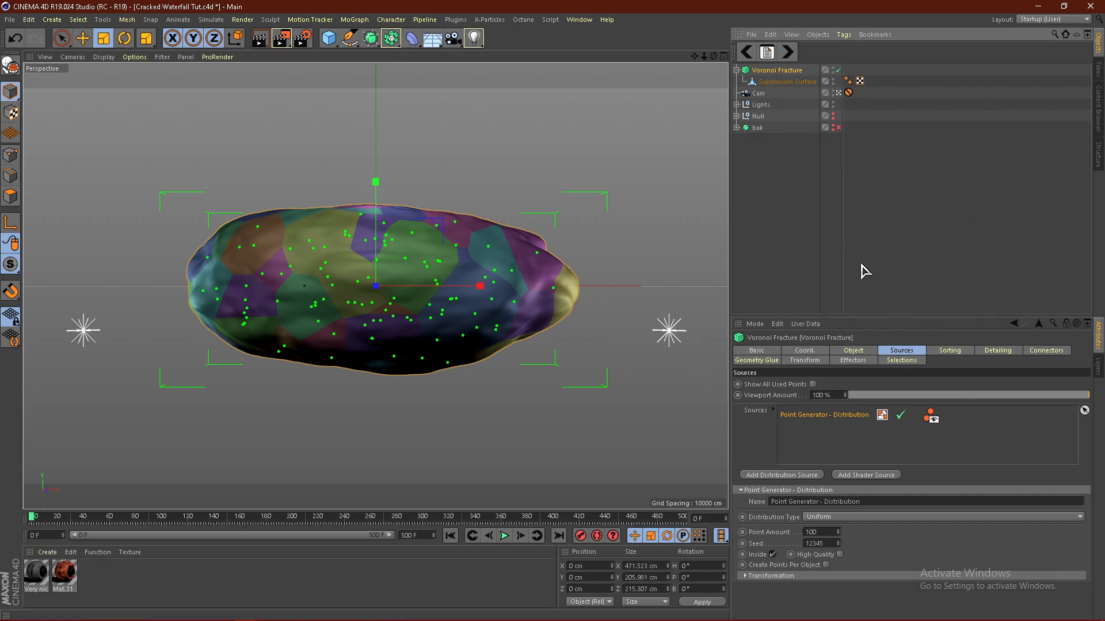
# Add a Push Apart effector to the Voronoi Fracture and set its strength to 3 %.
pyautogui.click(854, 361)
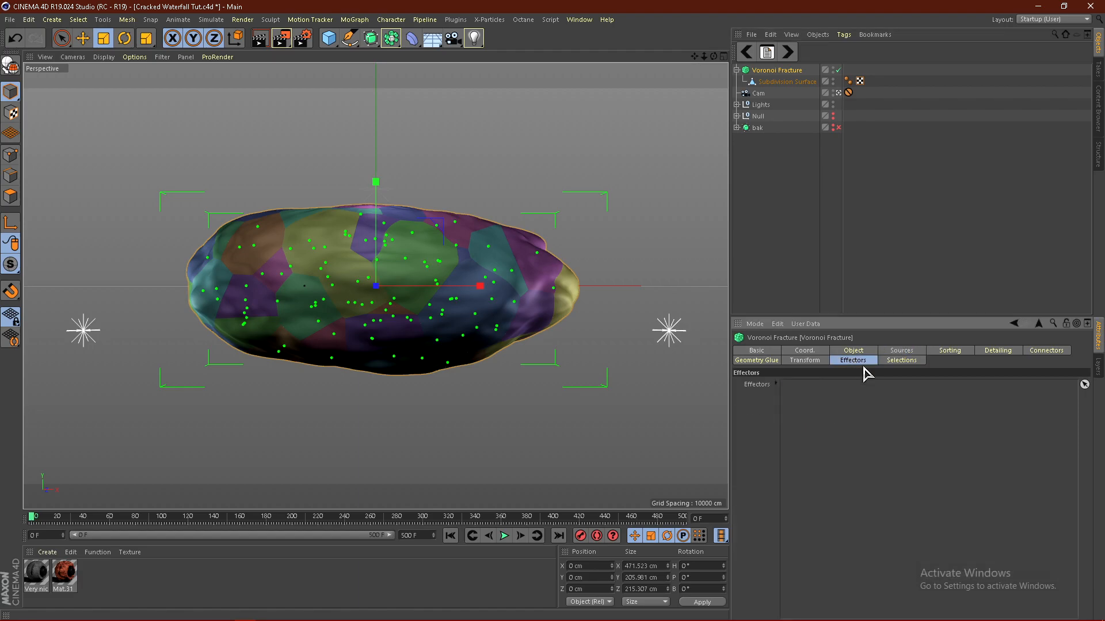
pyautogui.click(354, 20)
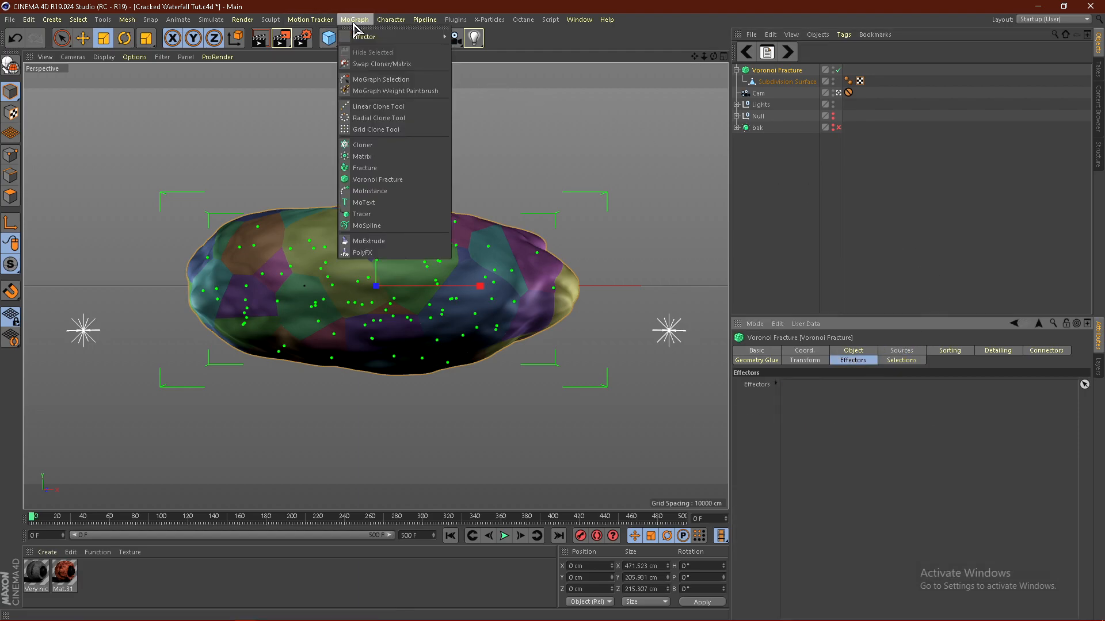
pyautogui.moveTo(355, 38)
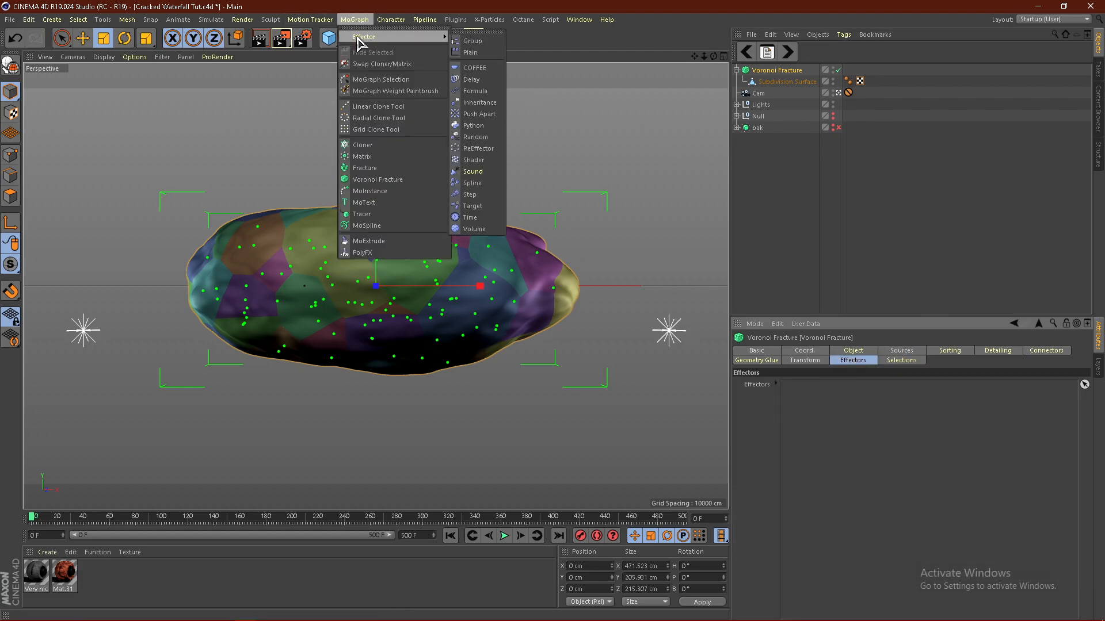
pyautogui.click(479, 114)
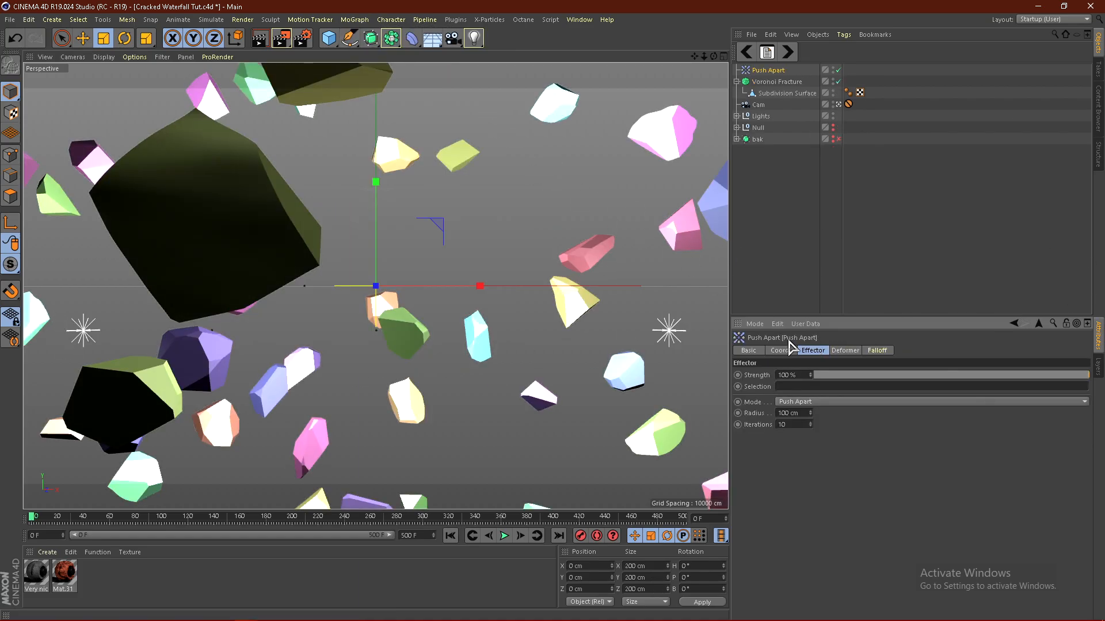
pyautogui.moveTo(846, 380); pyautogui.dragTo(826, 391)
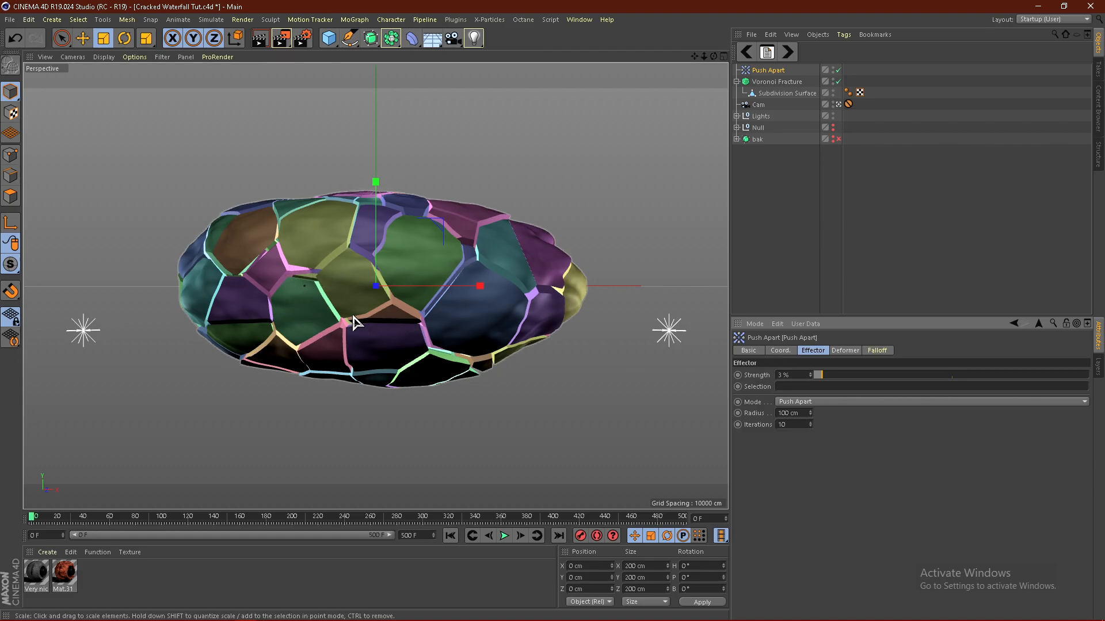
# Examine the gaps between the rock fragments outside the Cam view, along with the fracture's effector and point source settings.
pyautogui.click(838, 104)
pyautogui.scroll(2, 399, 363)
pyautogui.keyDown('alt'); pyautogui.moveTo(403, 364); pyautogui.dragTo(397, 298); pyautogui.keyUp('alt')
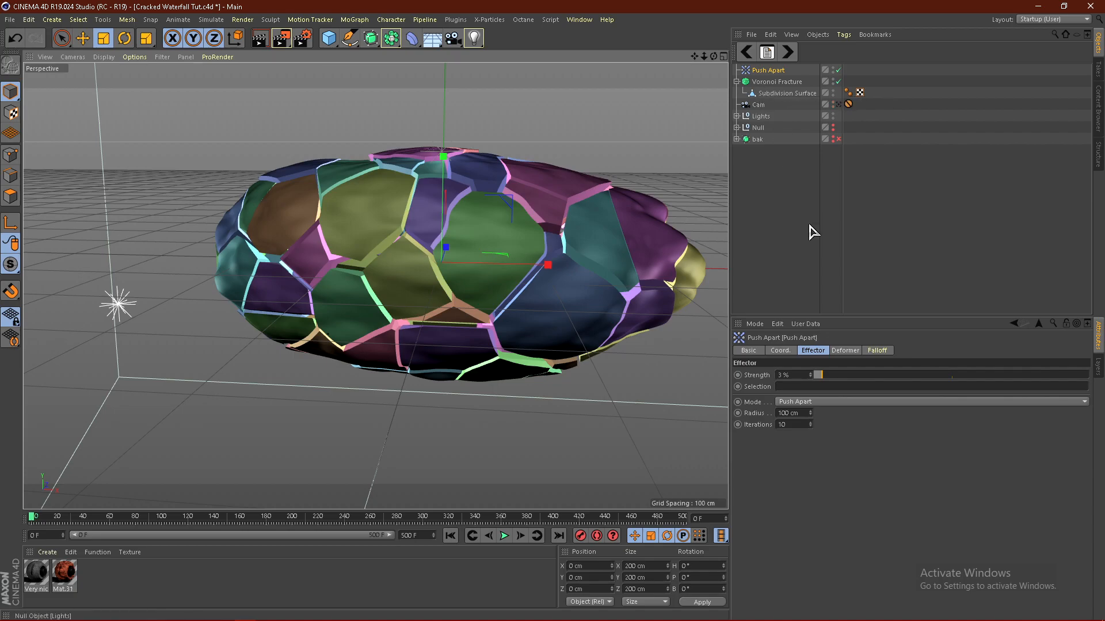
pyautogui.click(777, 82)
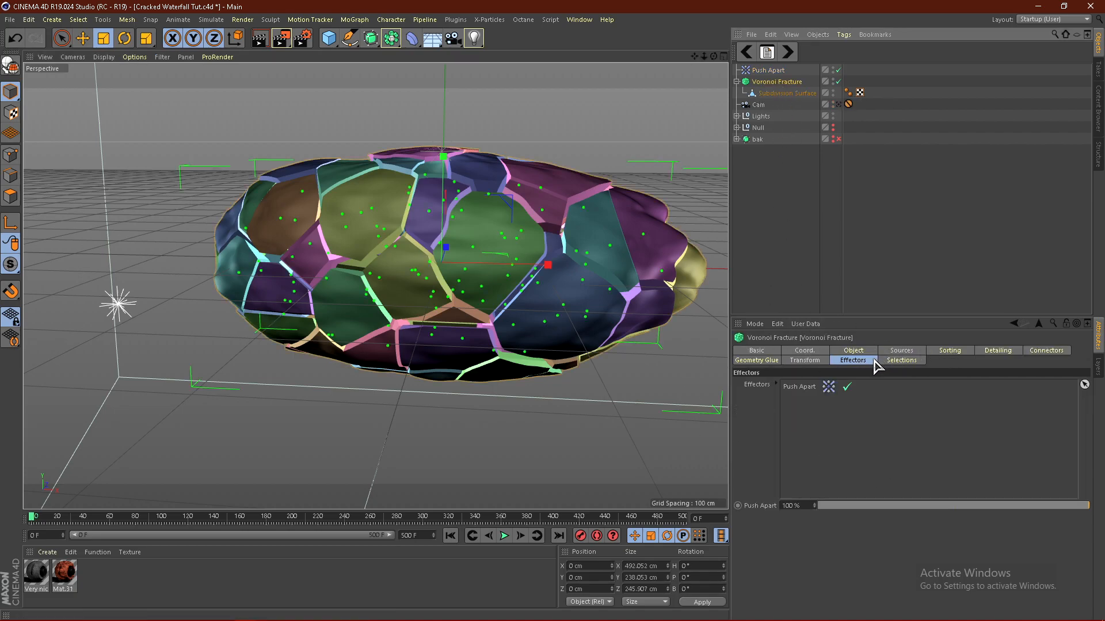
pyautogui.click(901, 350)
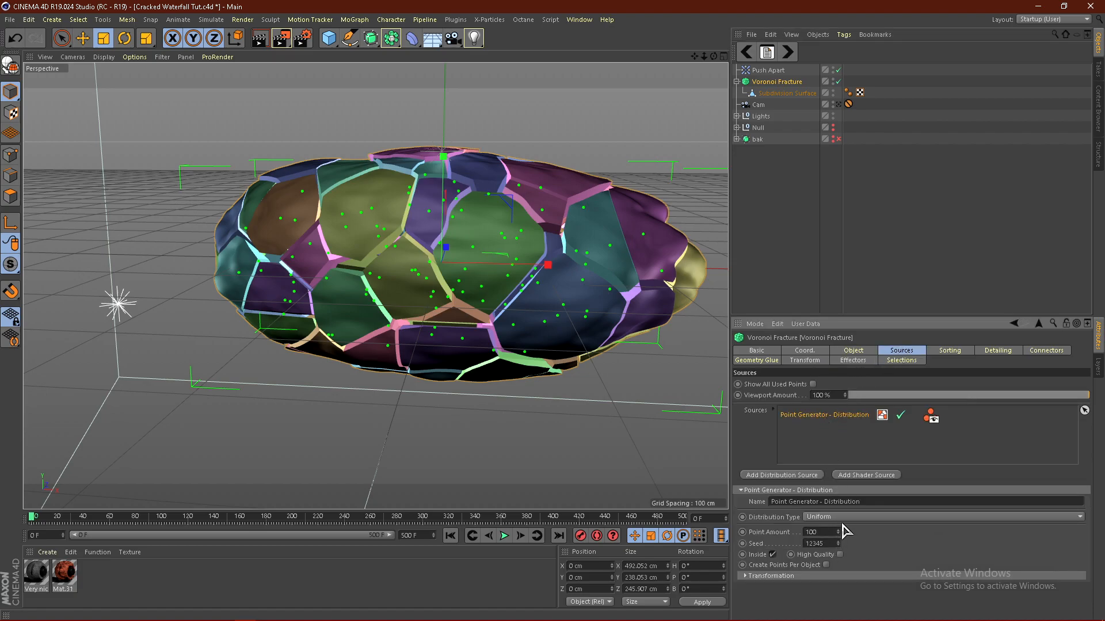
pyautogui.keyDown('alt'); pyautogui.moveTo(291, 301); pyautogui.dragTo(291, 242); pyautogui.keyUp('alt')
pyautogui.keyDown('alt'); pyautogui.moveTo(374, 257); pyautogui.dragTo(474, 239); pyautogui.keyUp('alt')
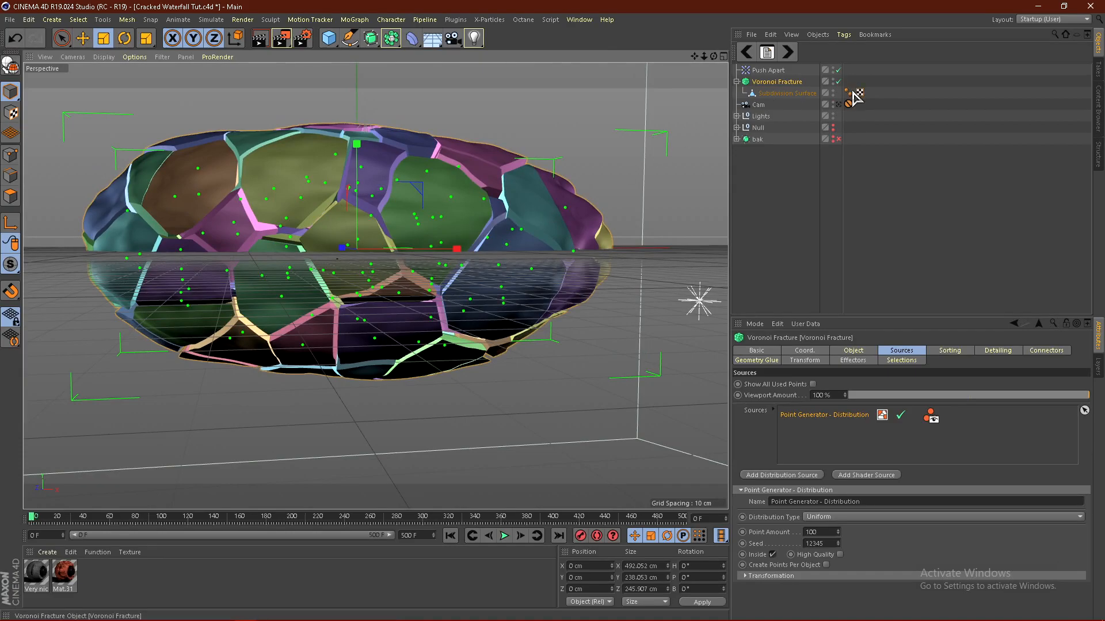
pyautogui.click(838, 105)
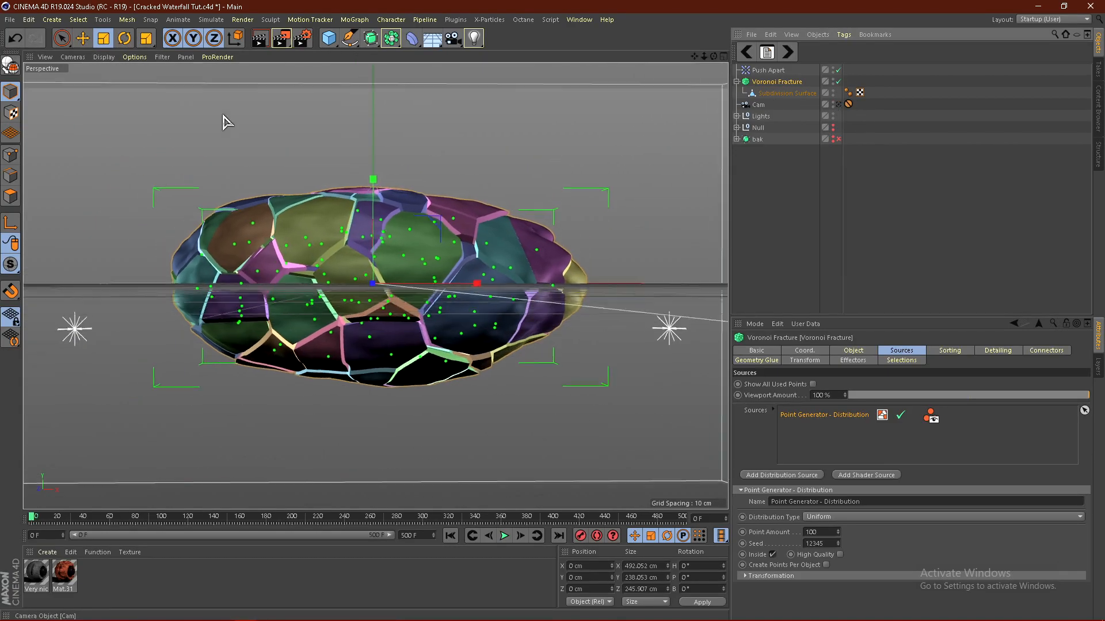
# Apply material Mat.31 to the Subdivision Surface with Cubic projection and collapse the Voronoi Fracture hierarchy.
pyautogui.click(837, 237)
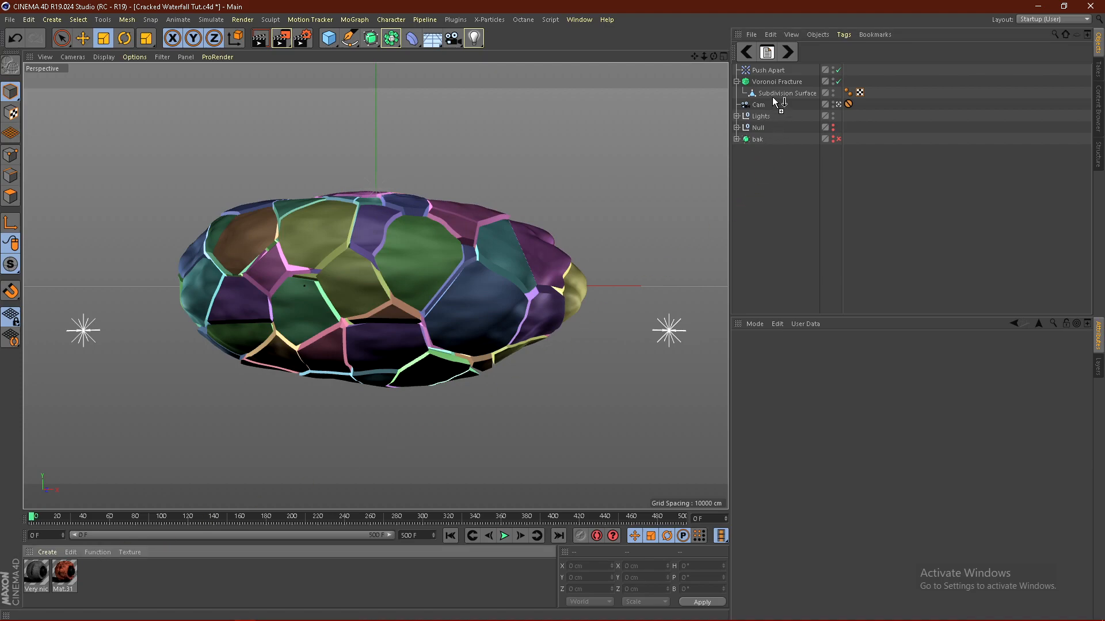
pyautogui.moveTo(777, 98); pyautogui.dragTo(778, 96)
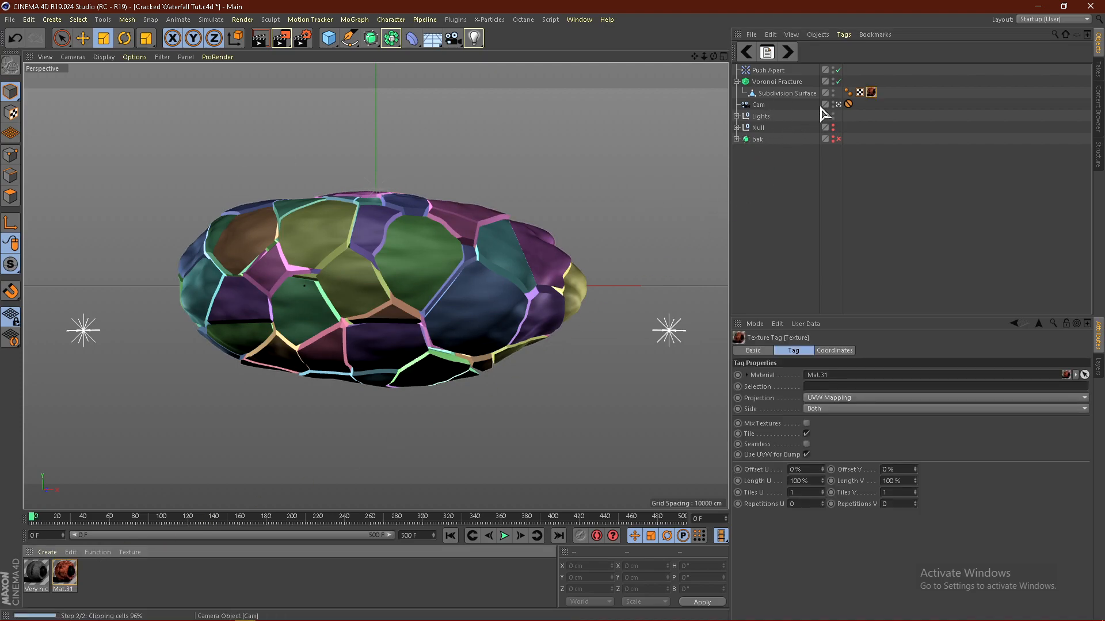
pyautogui.click(829, 398)
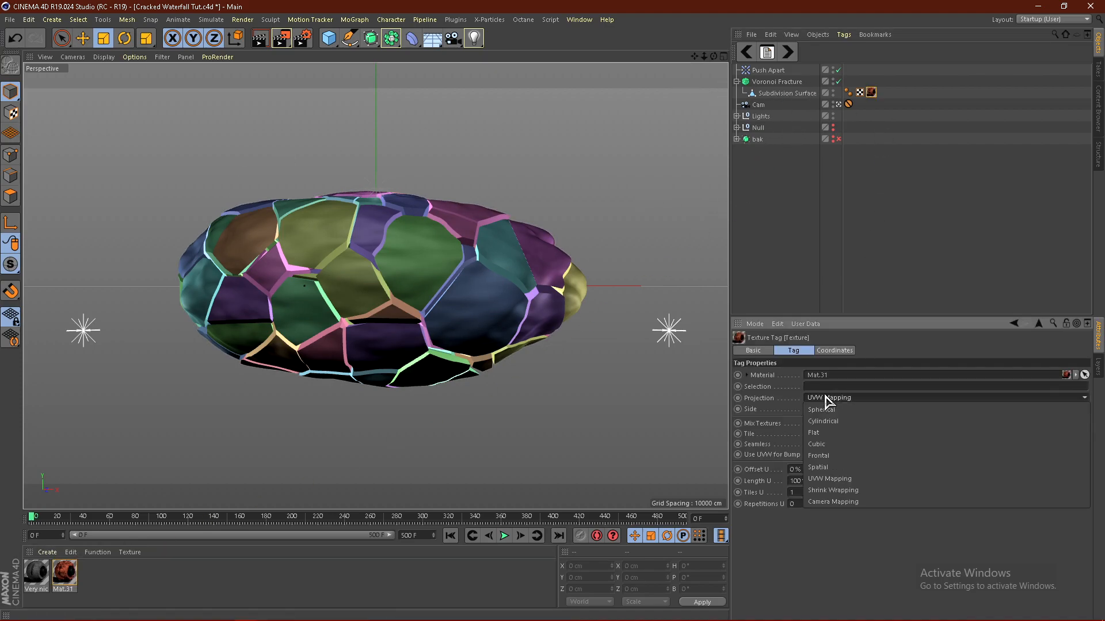
pyautogui.click(825, 449)
pyautogui.click(809, 222)
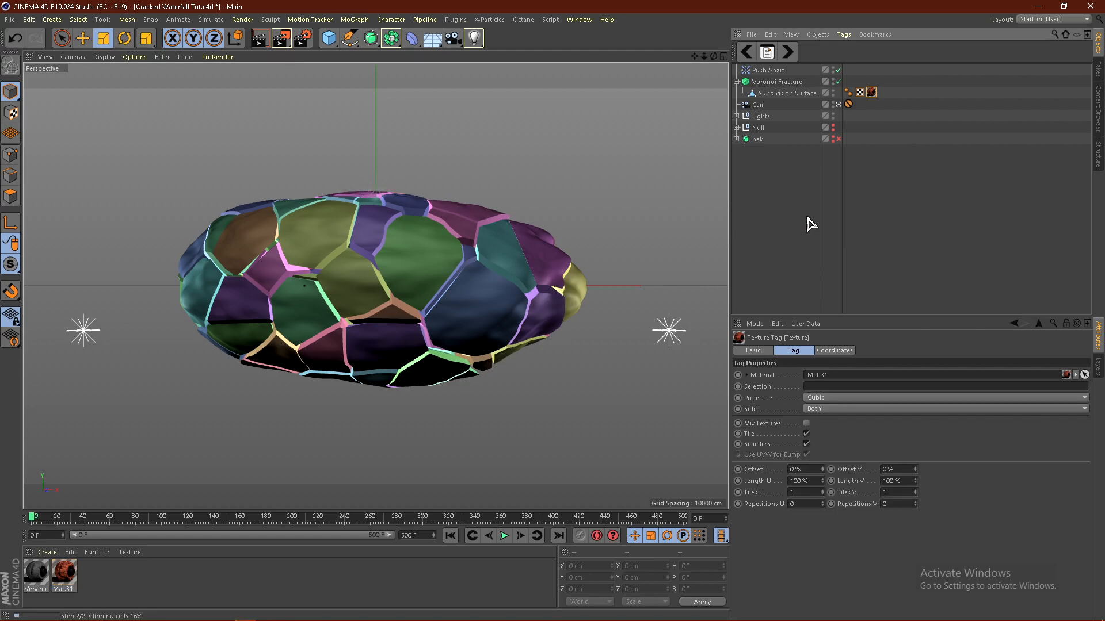
pyautogui.click(737, 81)
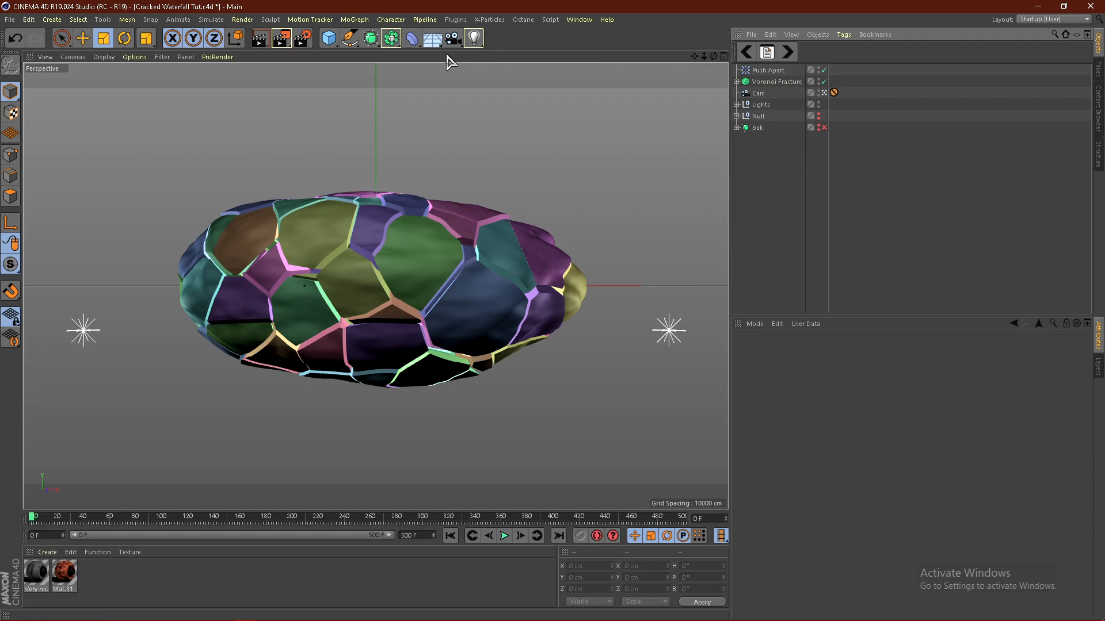
# Add a MoText object and set its text to TEXT.
pyautogui.click(358, 24)
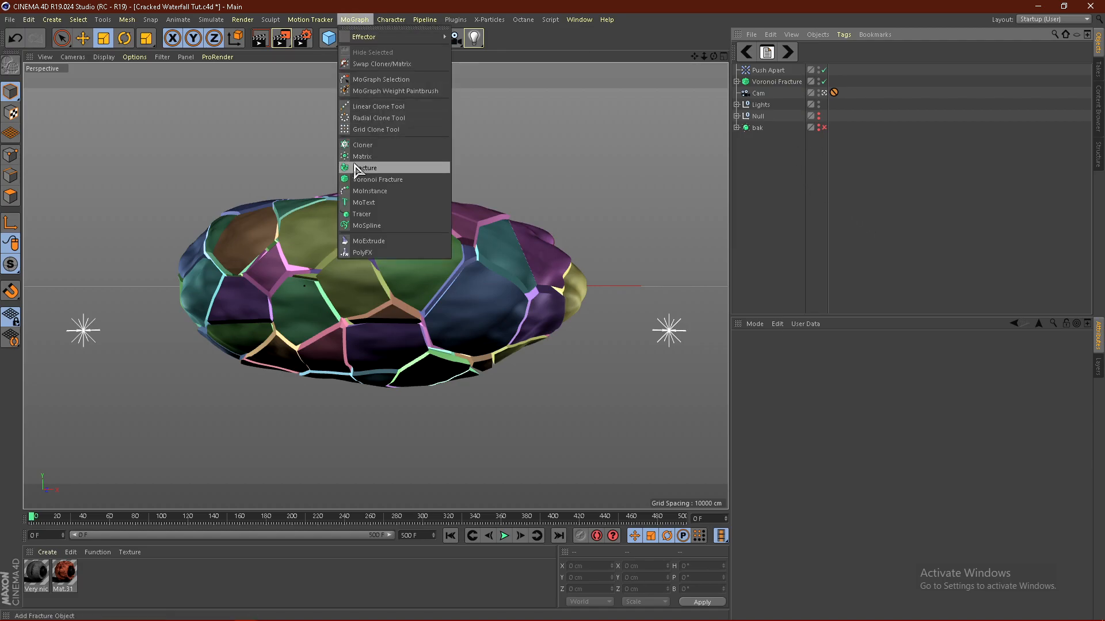
pyautogui.click(371, 206)
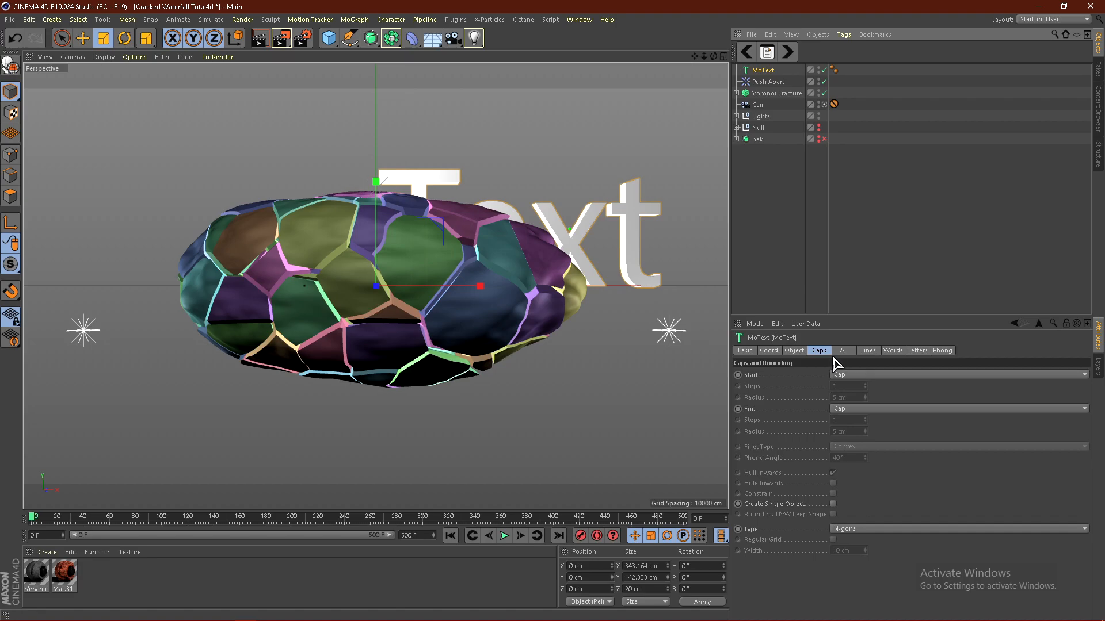
pyautogui.click(795, 351)
pyautogui.click(824, 416)
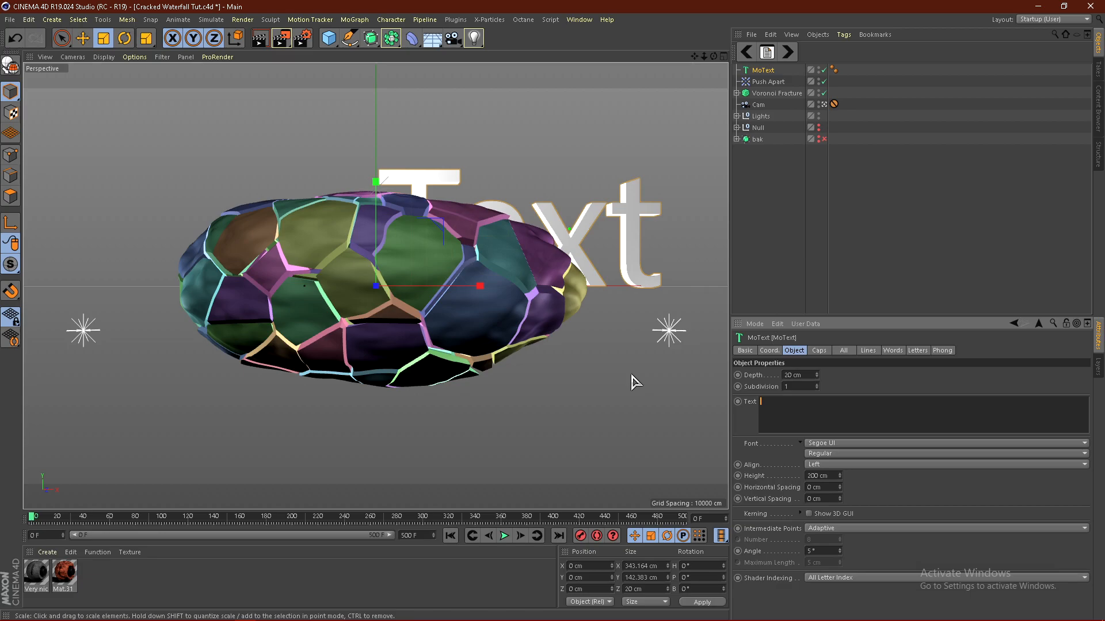
pyautogui.write('TEXT')
pyautogui.click(866, 391)
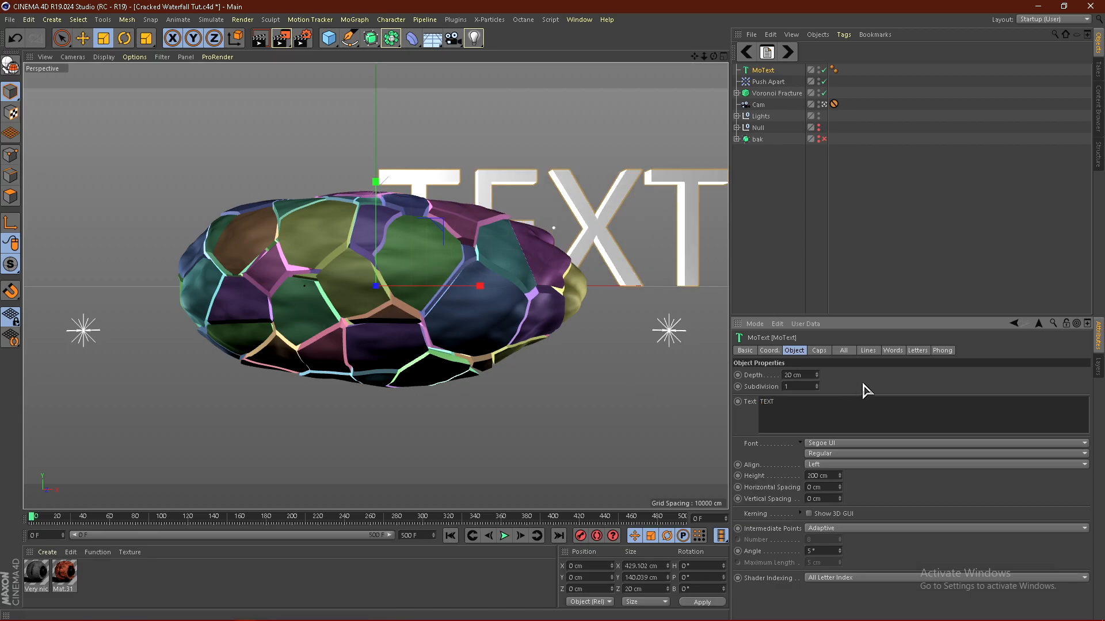
# Set the MoText font to Cunia Bold and its alignment to Middle.
pyautogui.click(802, 407)
pyautogui.click(832, 444)
pyautogui.scroll(5, 893, 417)
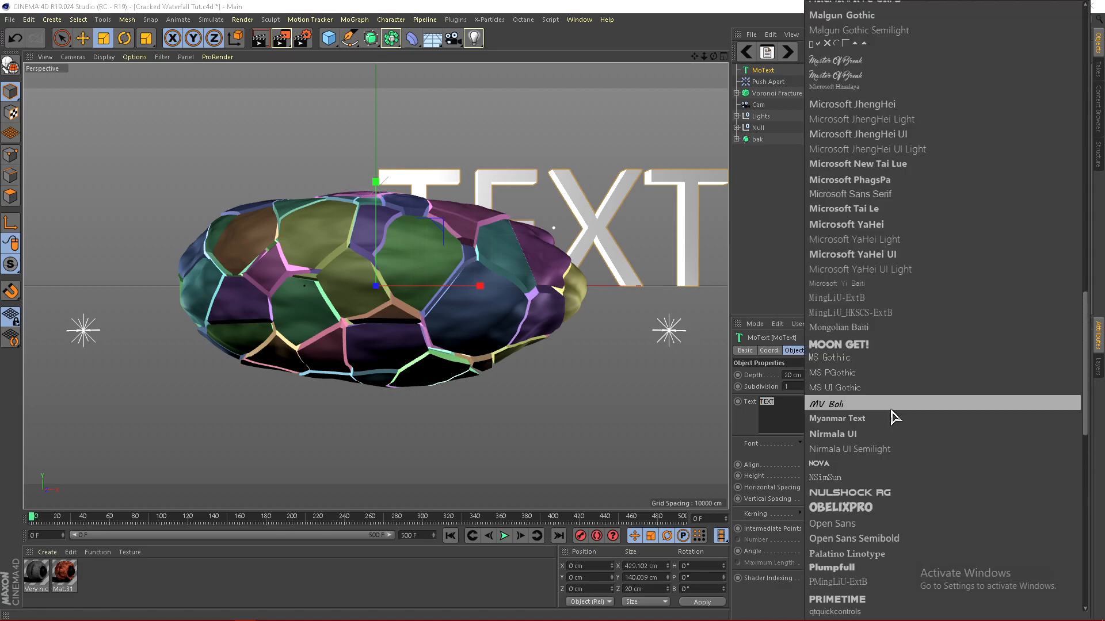
pyautogui.scroll(10, 893, 417)
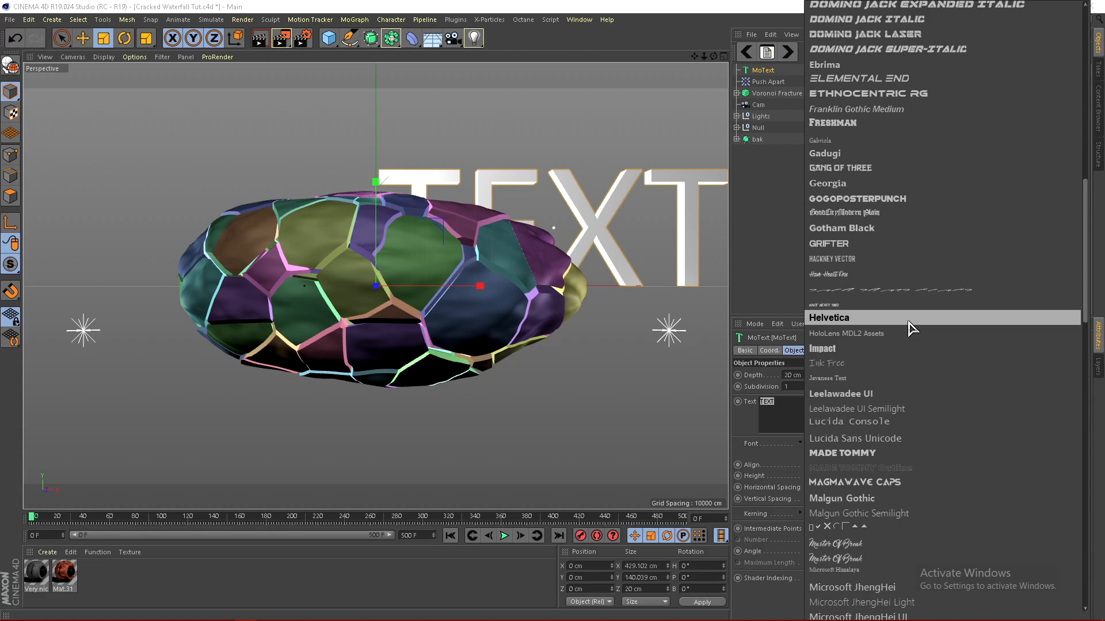
pyautogui.scroll(5, 913, 389)
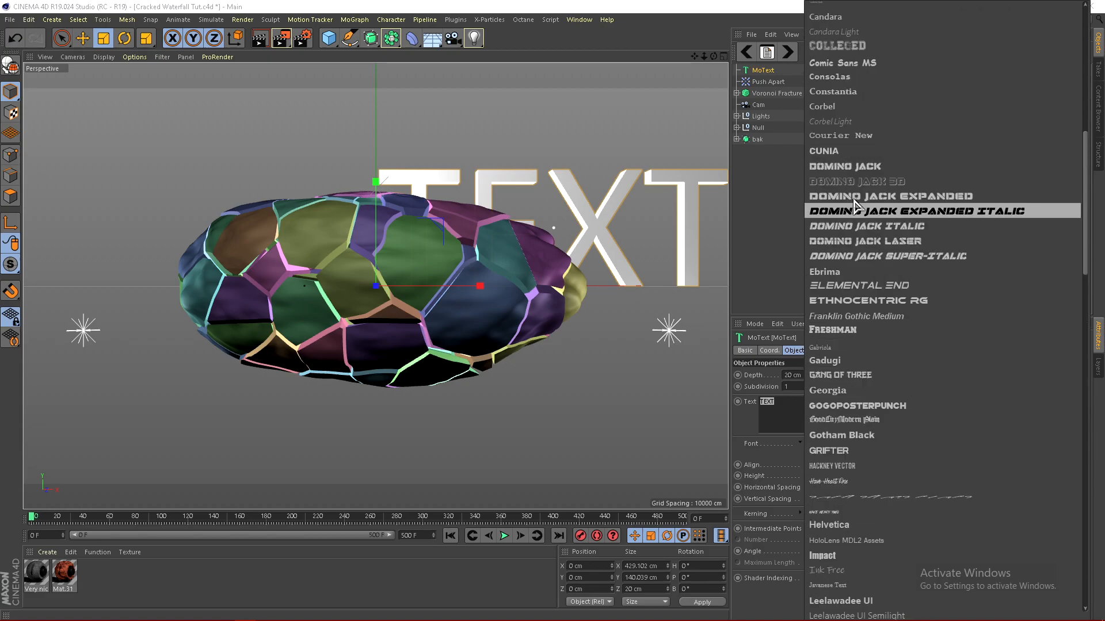
pyautogui.click(840, 152)
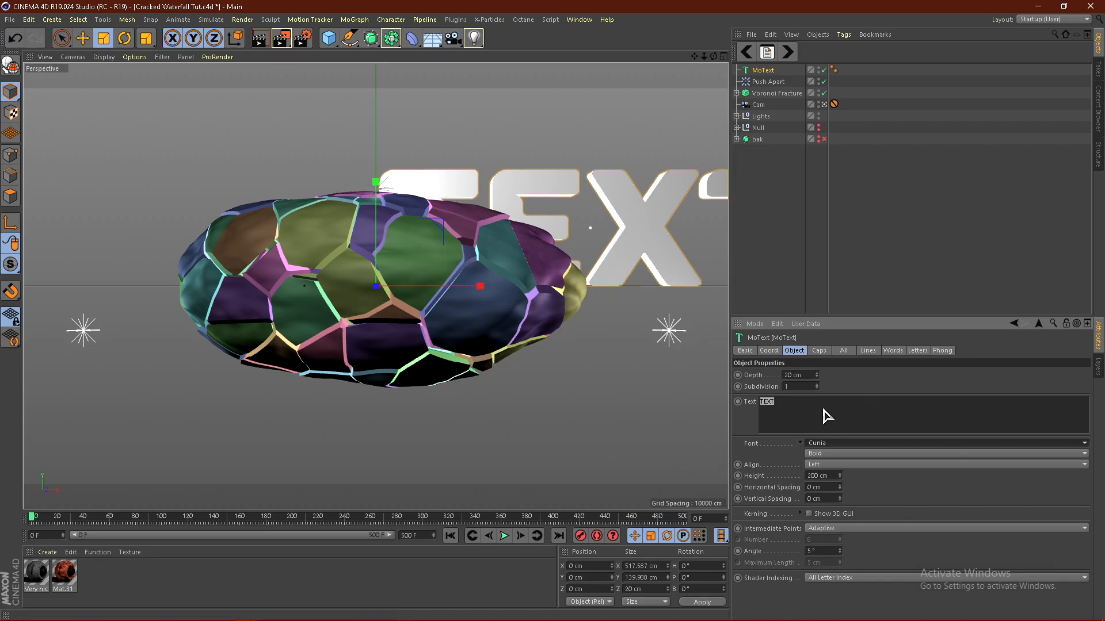
pyautogui.click(835, 465)
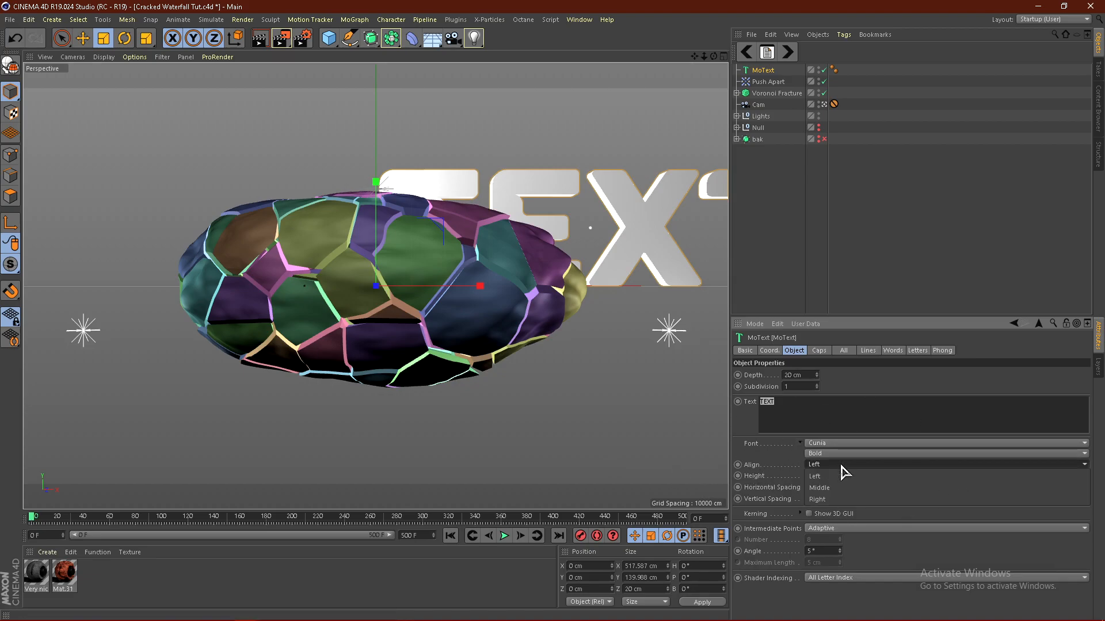
pyautogui.click(814, 486)
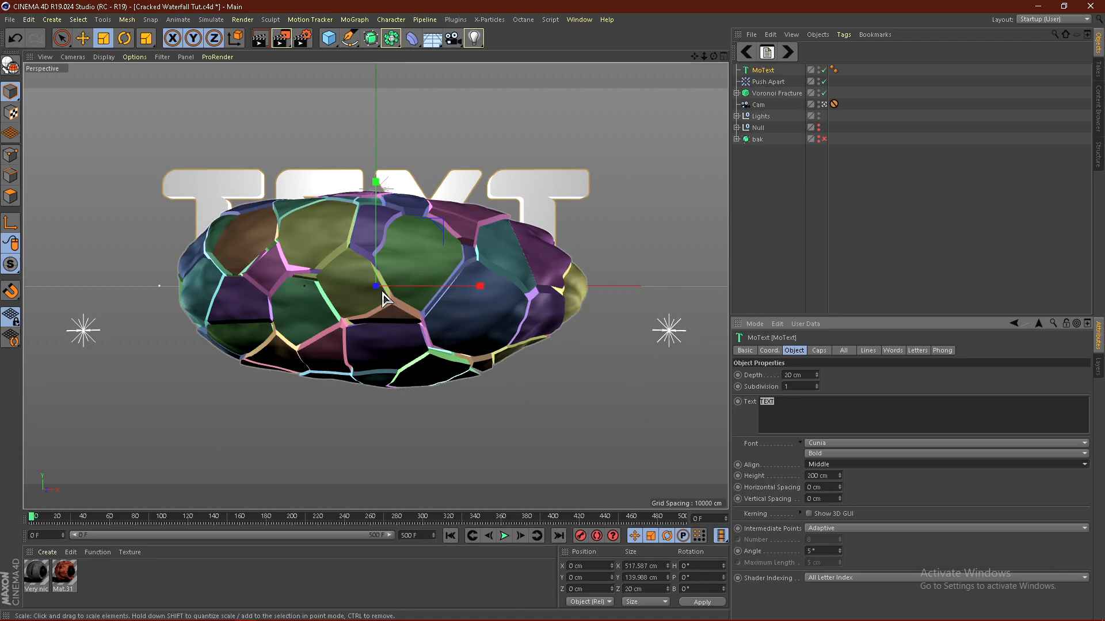
# Scale the MoText down to a height of about 120 cm and raise it above the rock to about 89 cm in Y.
pyautogui.moveTo(516, 139); pyautogui.dragTo(375, 228)
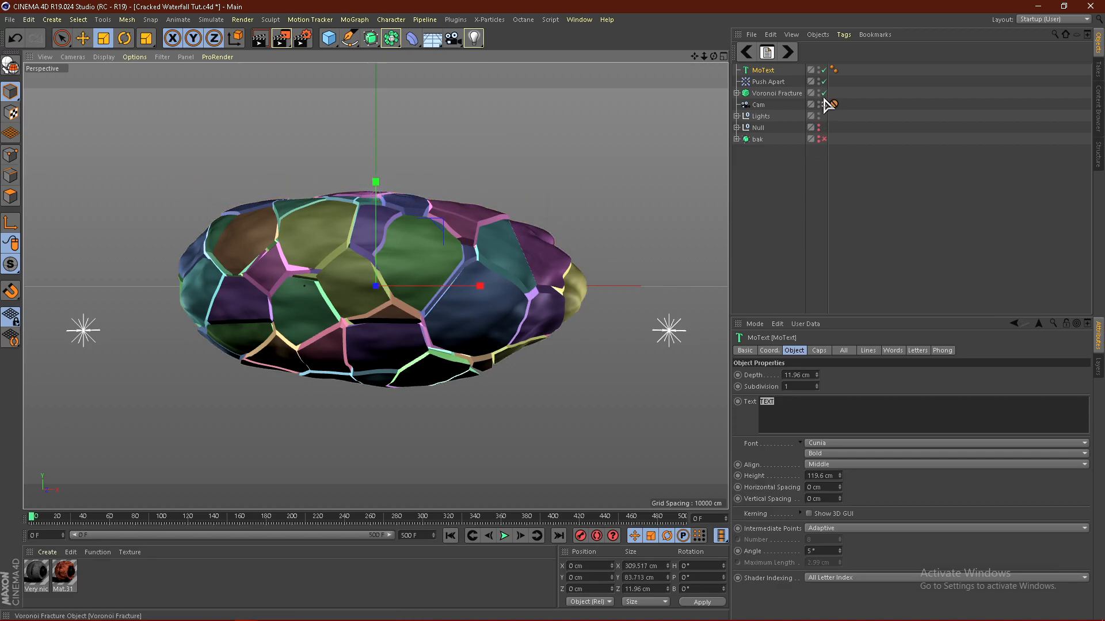
pyautogui.click(824, 99)
pyautogui.keyDown('alt'); pyautogui.moveTo(288, 246); pyautogui.dragTo(126, 94); pyautogui.keyUp('alt')
pyautogui.click(83, 38)
pyautogui.moveTo(257, 140); pyautogui.dragTo(260, 87)
pyautogui.keyDown('alt'); pyautogui.moveTo(326, 197); pyautogui.dragTo(148, 254); pyautogui.keyUp('alt')
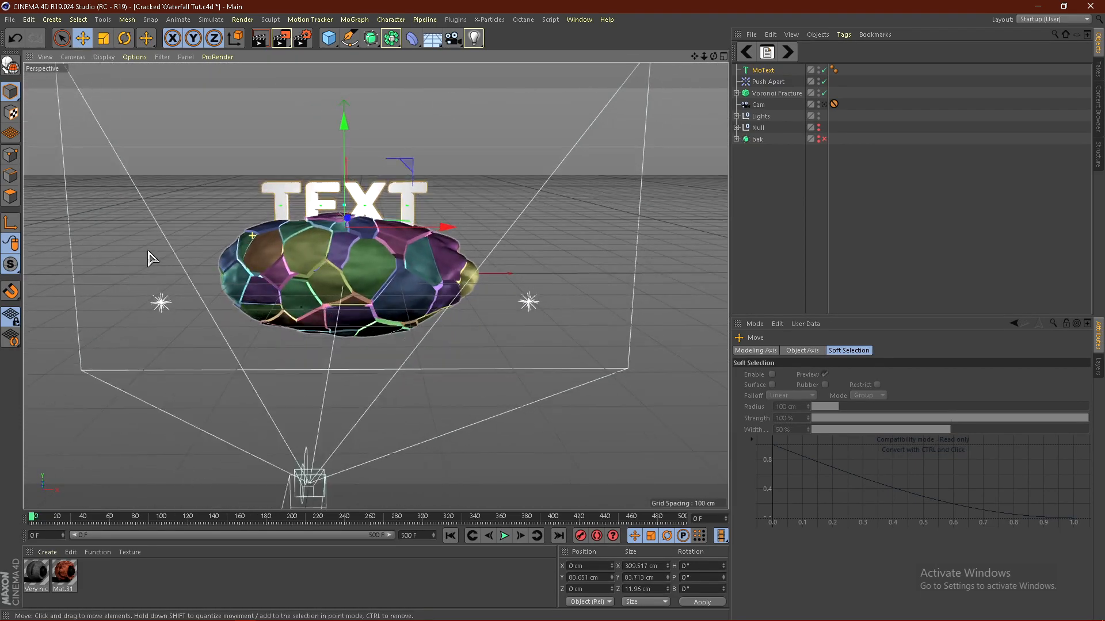
# Set the MoText extrusion depth to 40 cm.
pyautogui.keyDown('alt'); pyautogui.moveTo(253, 247); pyautogui.dragTo(420, 217); pyautogui.keyUp('alt')
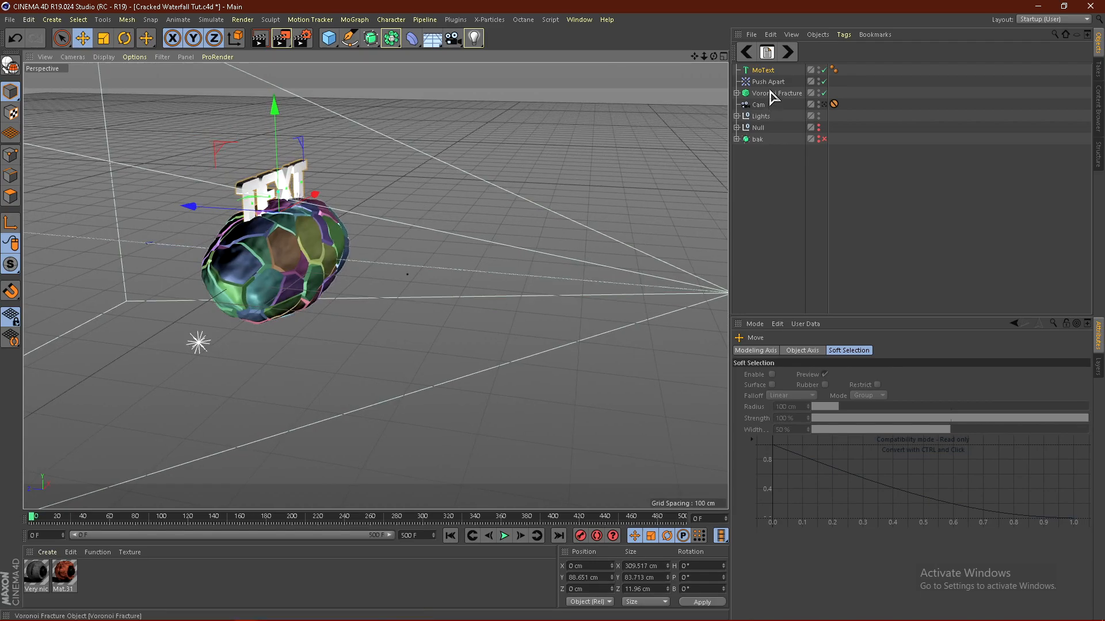
pyautogui.click(762, 71)
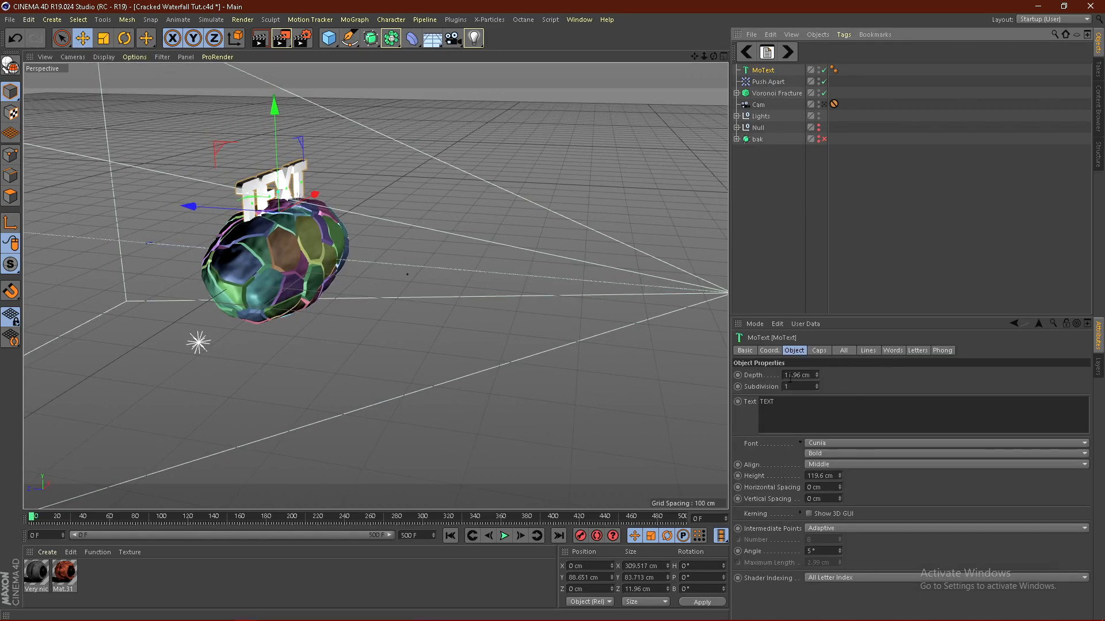
pyautogui.click(792, 375)
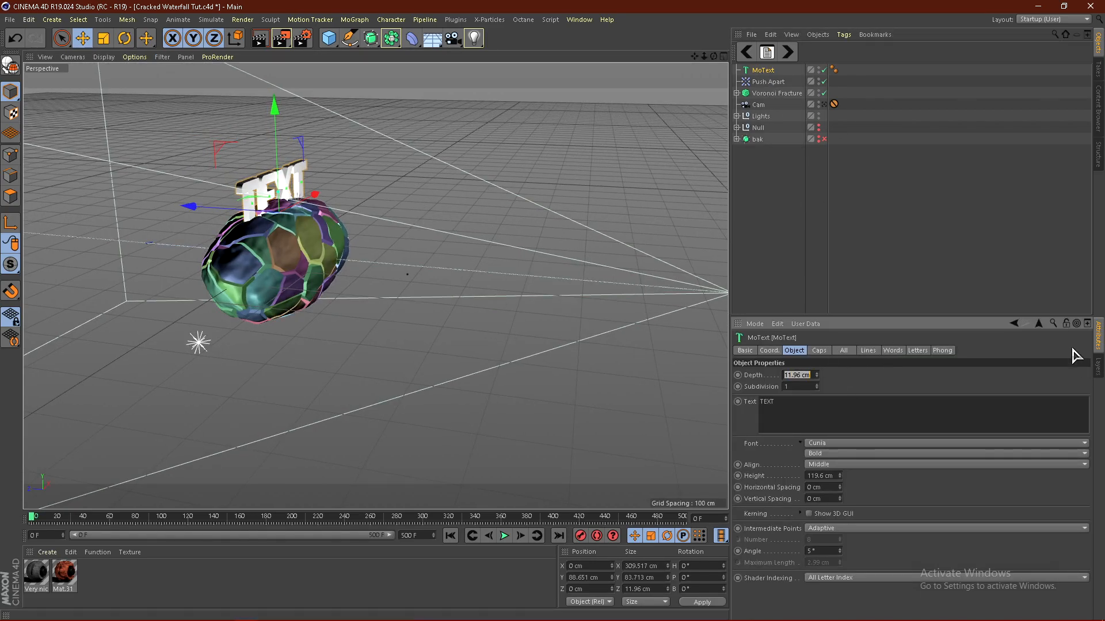
pyautogui.moveTo(299, 283)
pyautogui.keyDown('alt'); pyautogui.mouseDown()
pyautogui.moveTo(394, 258)
pyautogui.moveTo(242, 278)
pyautogui.mouseUp(); pyautogui.keyUp('alt')
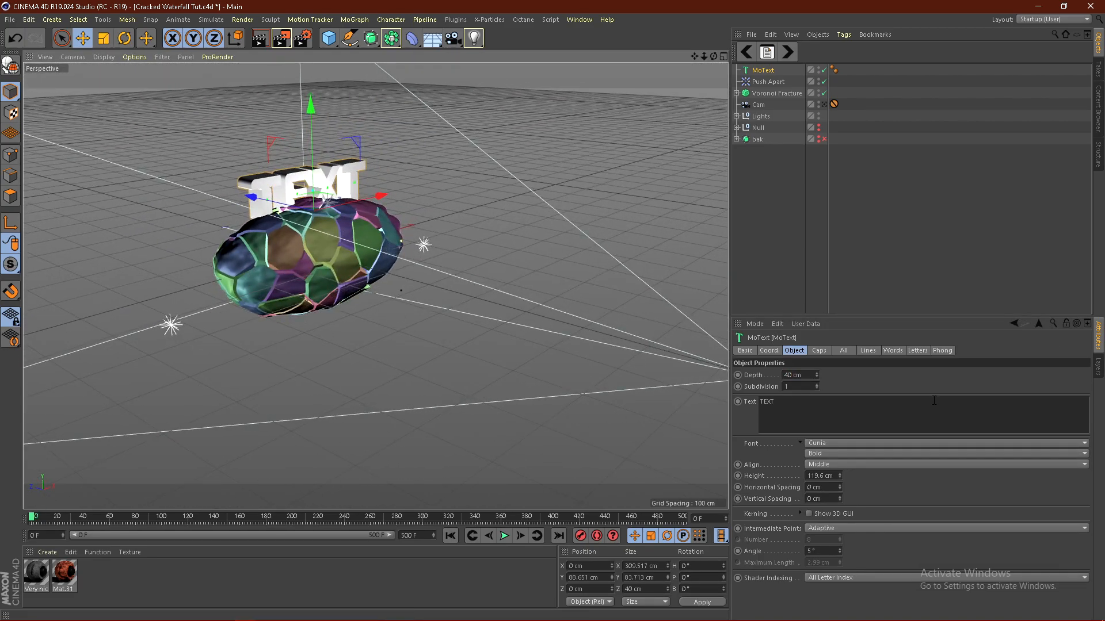
# Set both the start and end caps of the MoText to Fillet Cap.
pyautogui.click(826, 351)
pyautogui.click(847, 375)
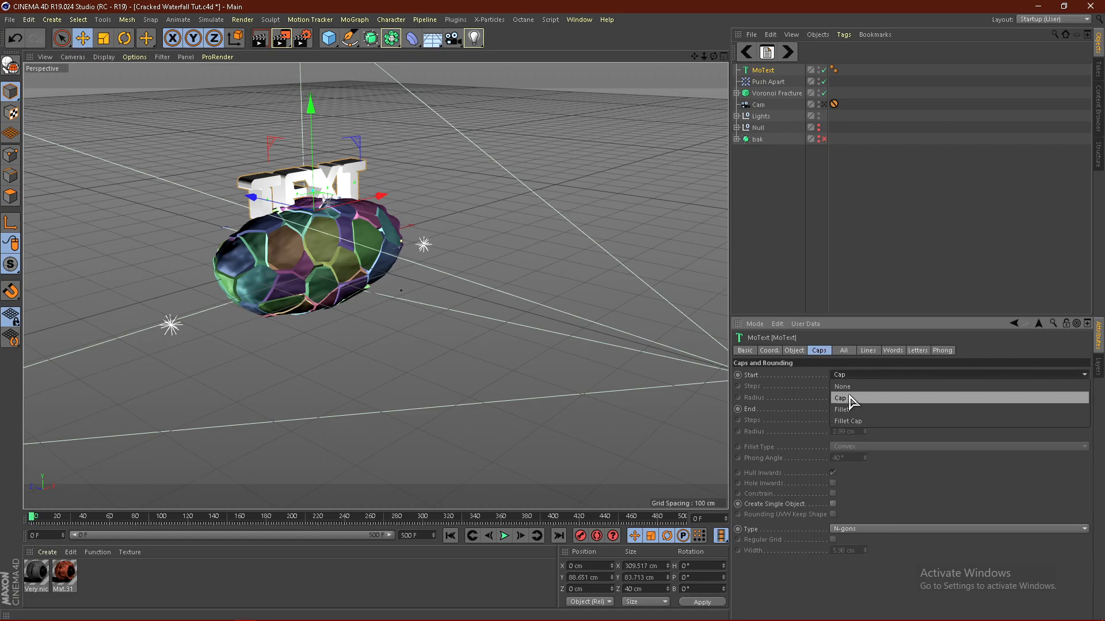
pyautogui.click(848, 421)
pyautogui.click(848, 408)
pyautogui.click(849, 456)
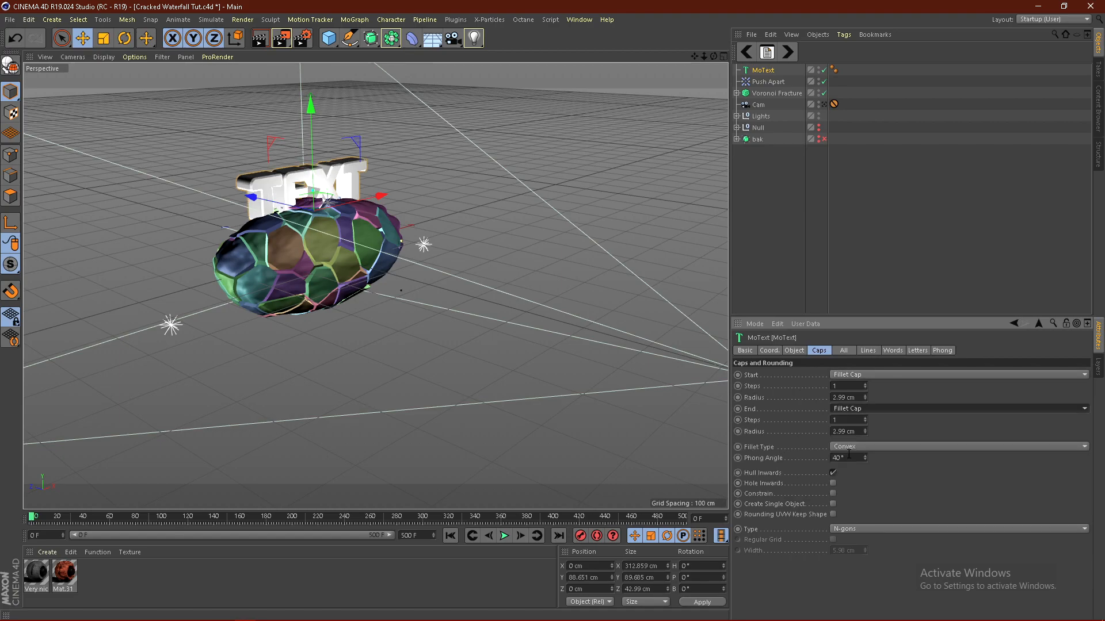
# Set the start and end fillets of the MoText to 10 steps with a 2 cm radius.
pyautogui.click(840, 385)
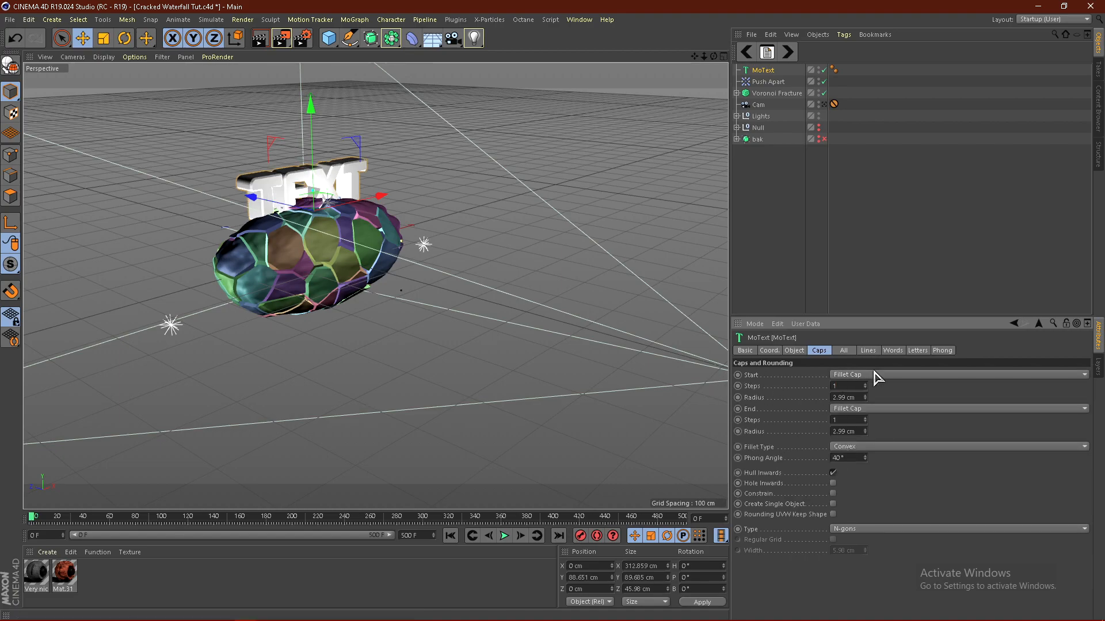
pyautogui.write('0')
pyautogui.press('Tab')
pyautogui.write('2')
pyautogui.press('Tab')
pyautogui.write('2')
pyautogui.press('Return')
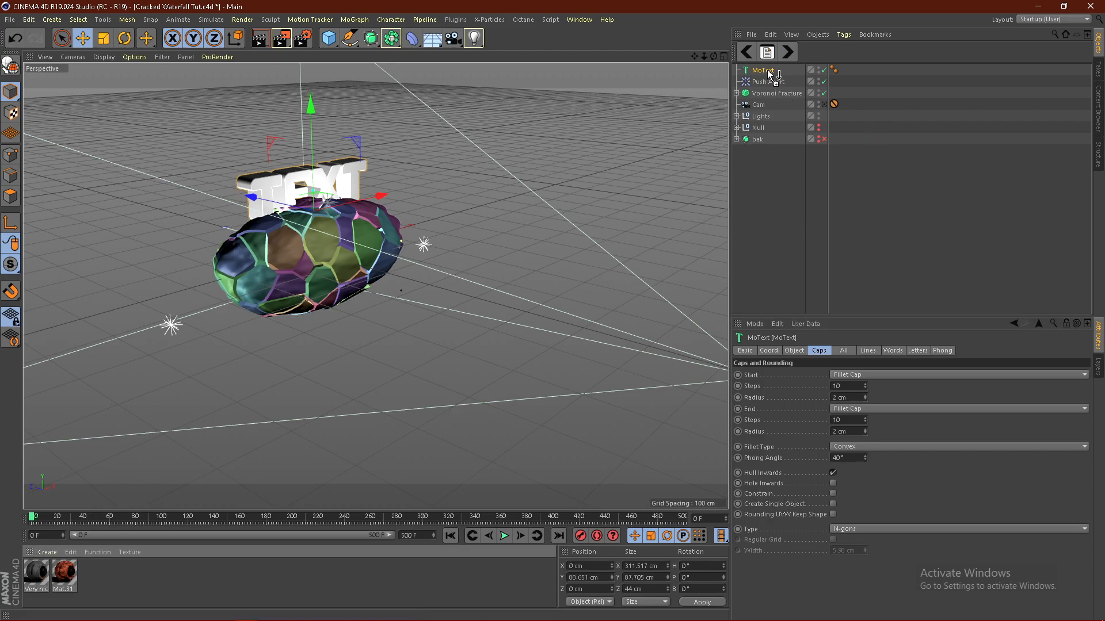
# Apply the Very nice concrete material to the MoText with Cubic projection and Seamless enabled.
pyautogui.moveTo(769, 72); pyautogui.dragTo(769, 71)
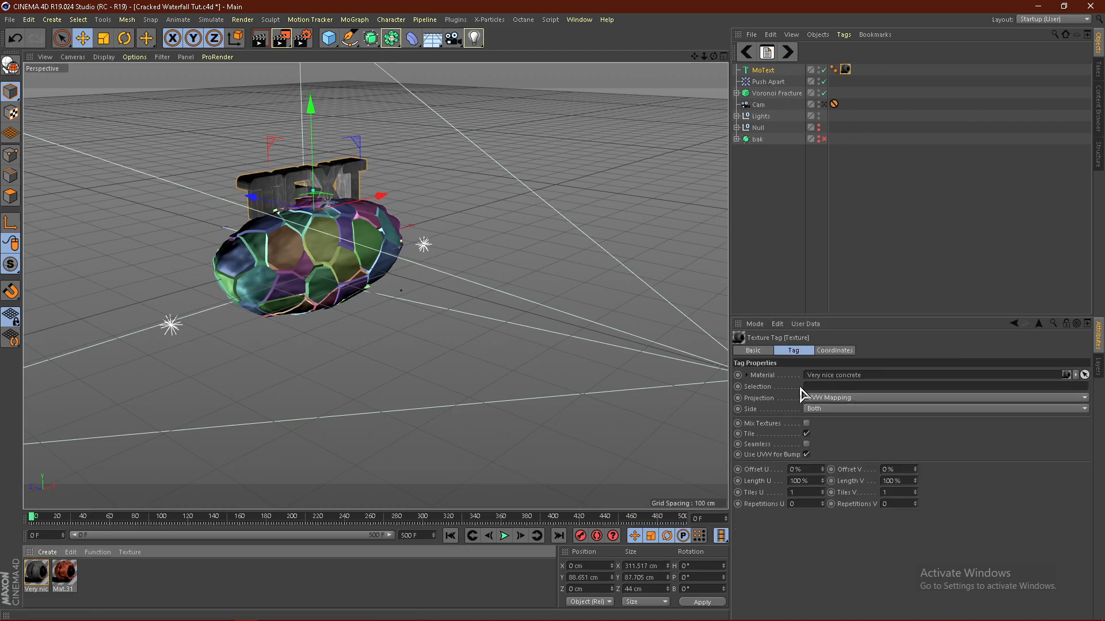
pyautogui.click(831, 403)
pyautogui.click(823, 451)
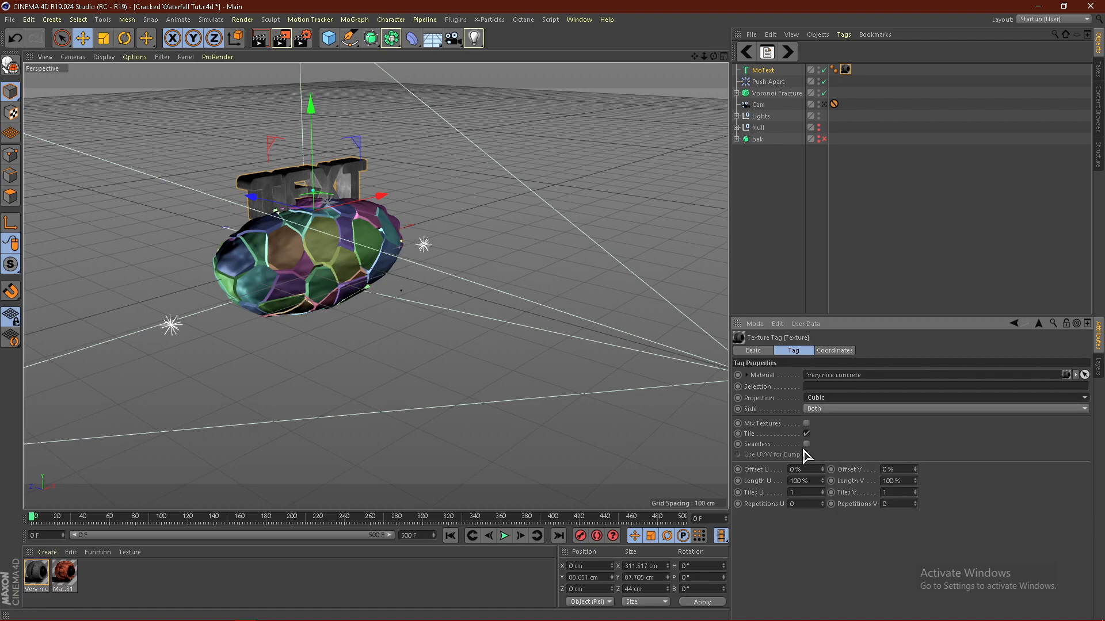
pyautogui.click(806, 444)
pyautogui.scroll(-3, 252, 247)
pyautogui.scroll(3, 256, 199)
pyautogui.keyDown('alt'); pyautogui.moveTo(333, 282); pyautogui.dragTo(328, 192); pyautogui.keyUp('alt')
pyautogui.scroll(3, 331, 196)
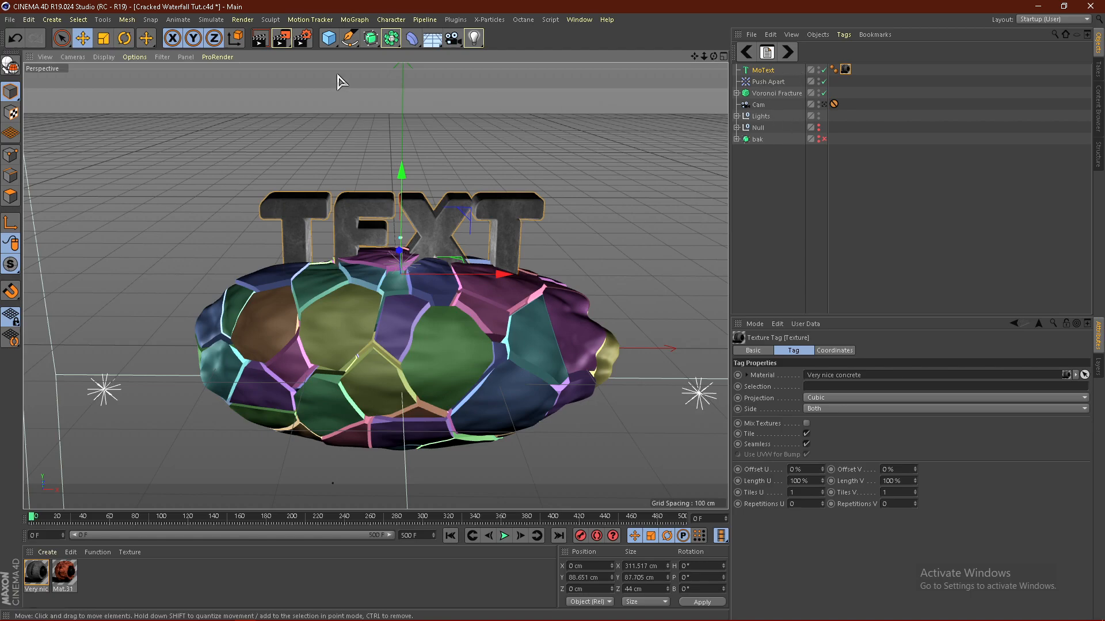
# Add a Random effector to the MoText and turn off its position randomization.
pyautogui.click(354, 20)
pyautogui.moveTo(403, 37)
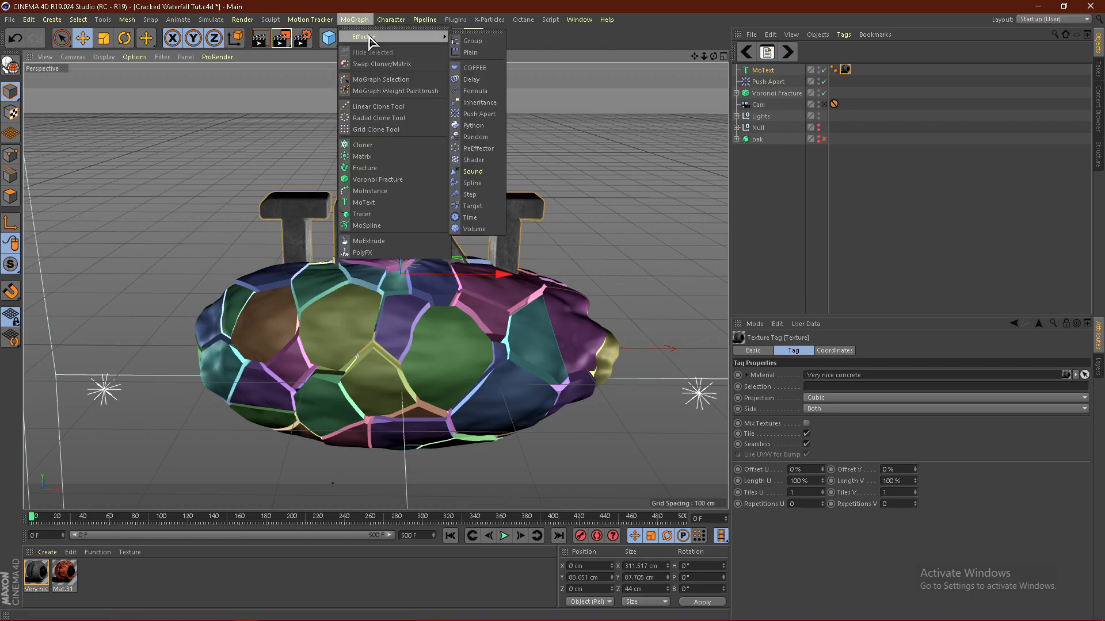
pyautogui.click(477, 138)
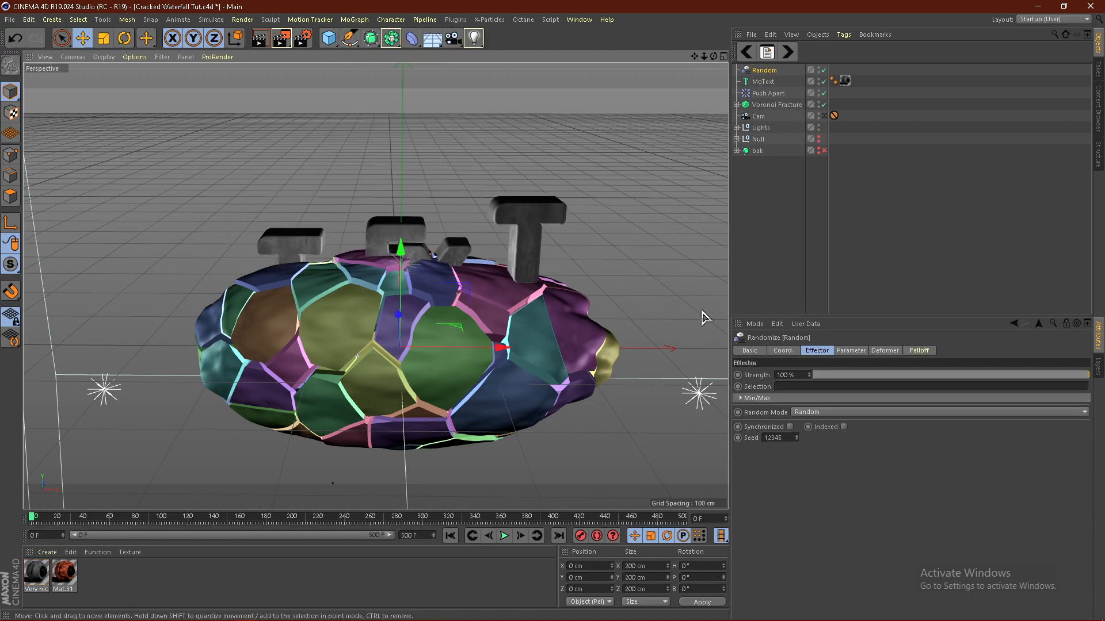
pyautogui.click(853, 351)
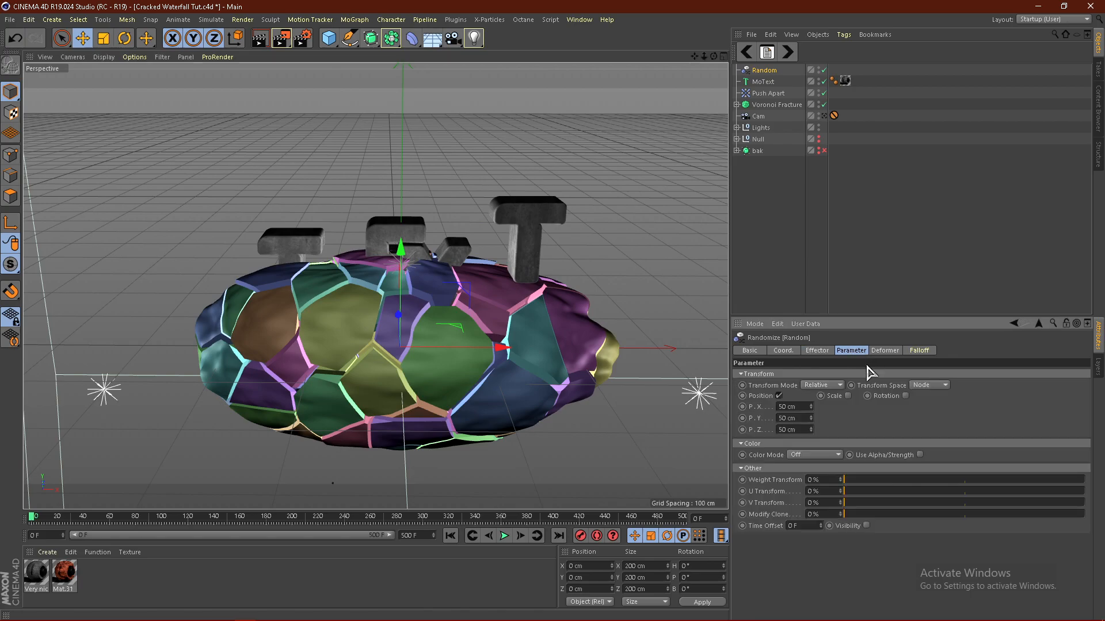
pyautogui.click(780, 397)
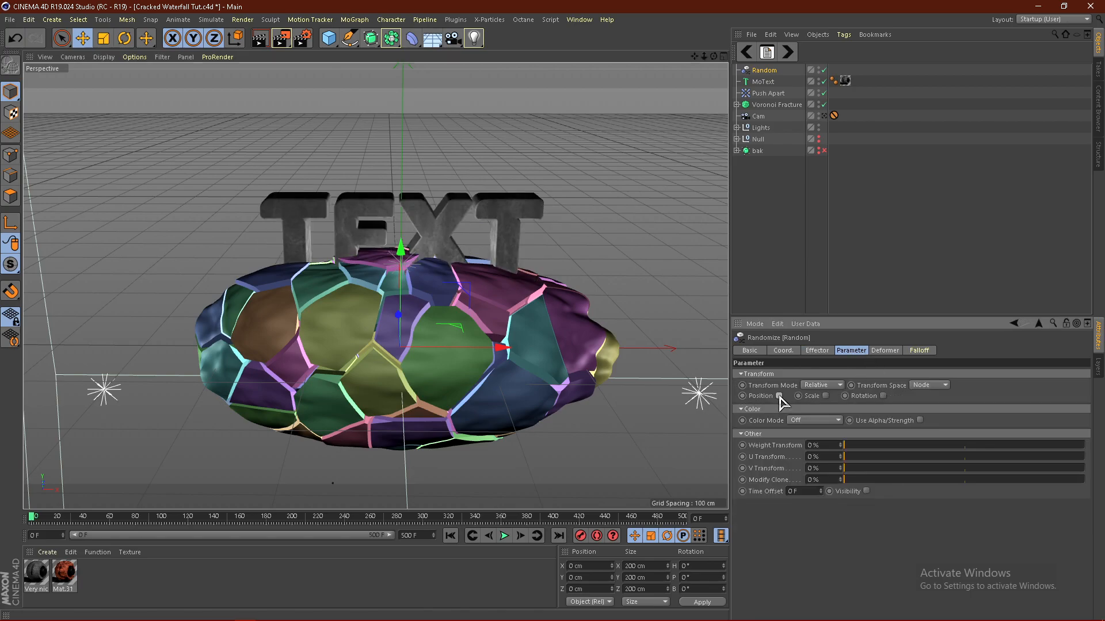
# Enable rotation on the Random effector with H 26°, P -57° and B 10°.
pyautogui.click(883, 397)
pyautogui.moveTo(915, 407); pyautogui.dragTo(884, 418)
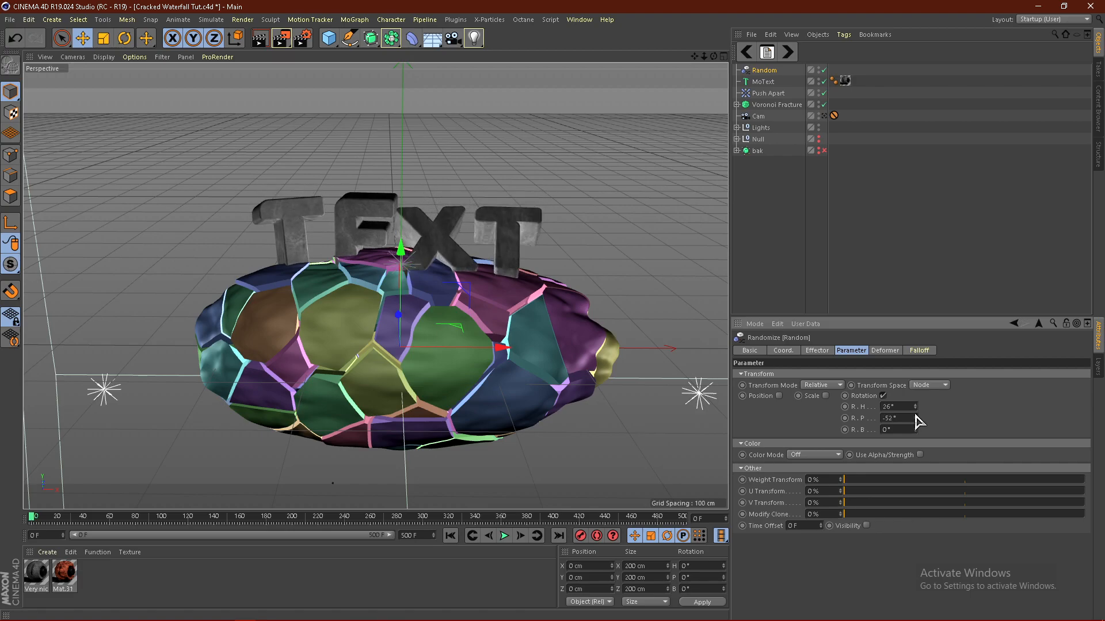
pyautogui.moveTo(915, 420); pyautogui.dragTo(916, 423)
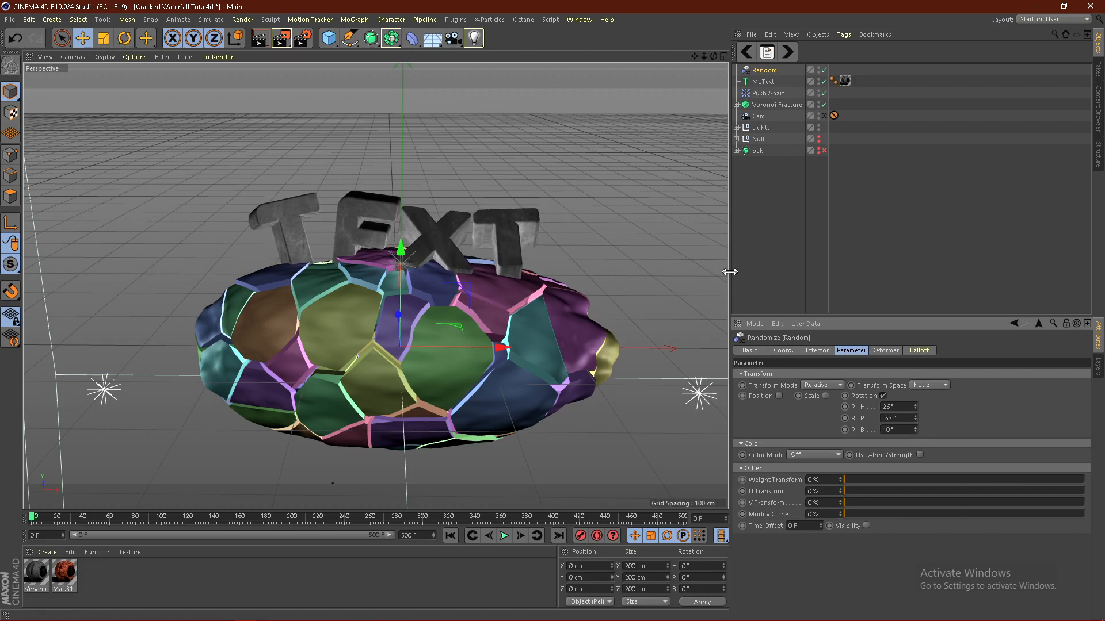
# Increase the horizontal spacing of the MoText letters to 12 cm.
pyautogui.click(763, 82)
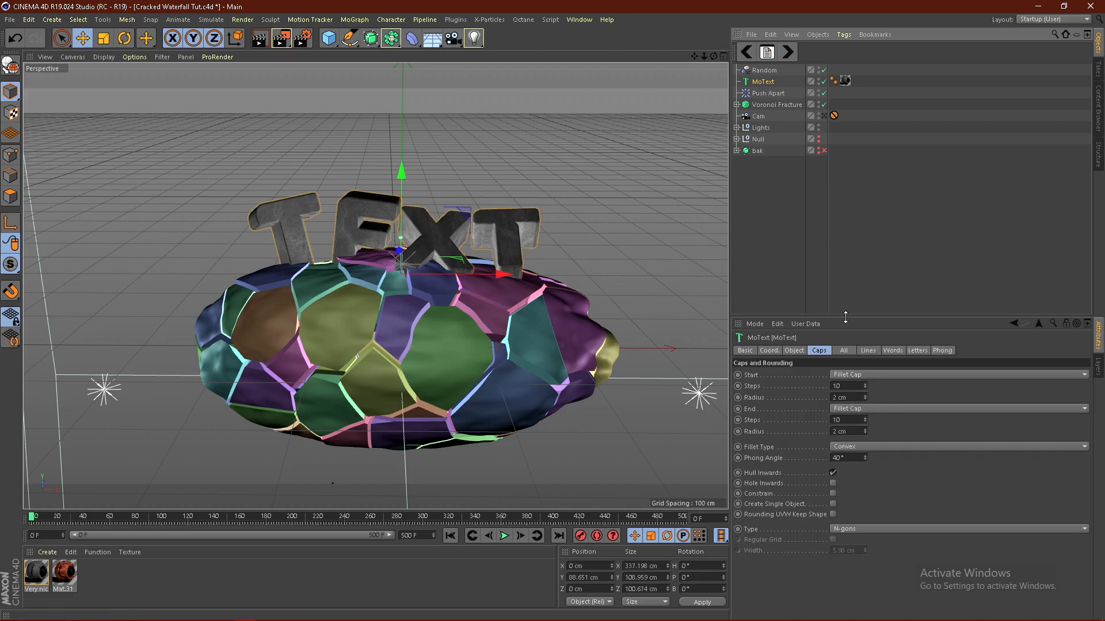
pyautogui.click(794, 351)
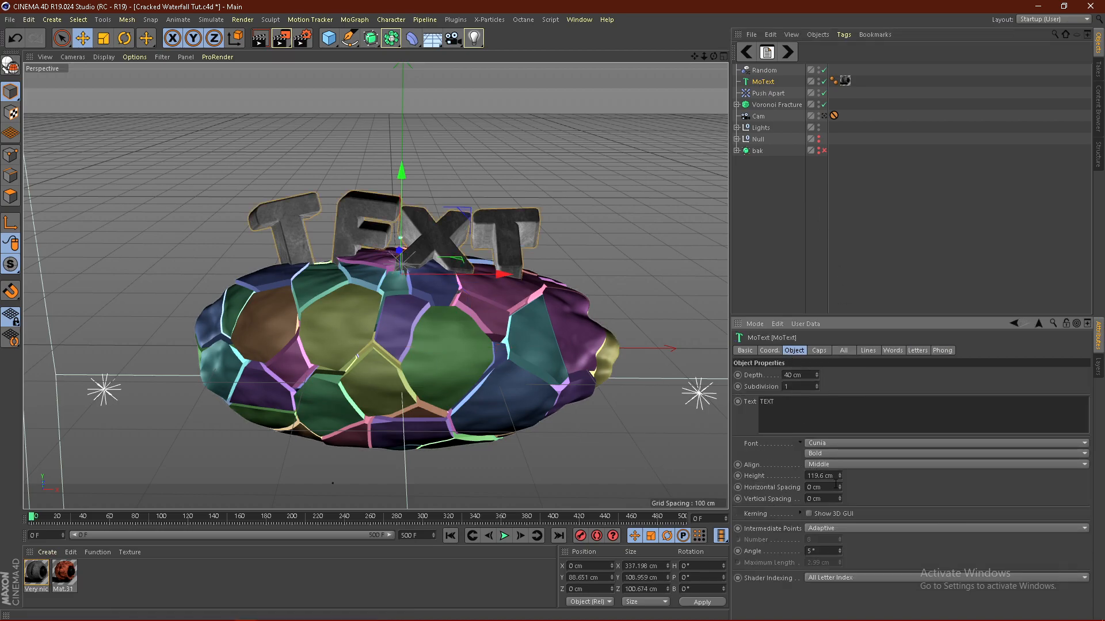
pyautogui.moveTo(840, 488); pyautogui.dragTo(857, 479)
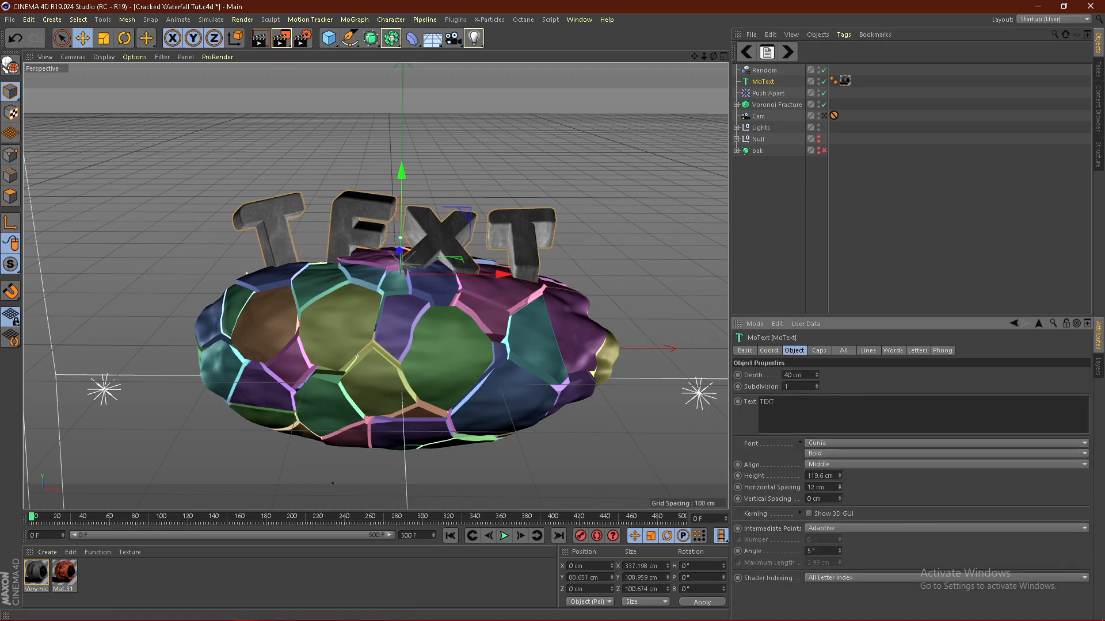
pyautogui.keyDown('alt'); pyautogui.moveTo(401, 299); pyautogui.dragTo(547, 201); pyautogui.keyUp('alt')
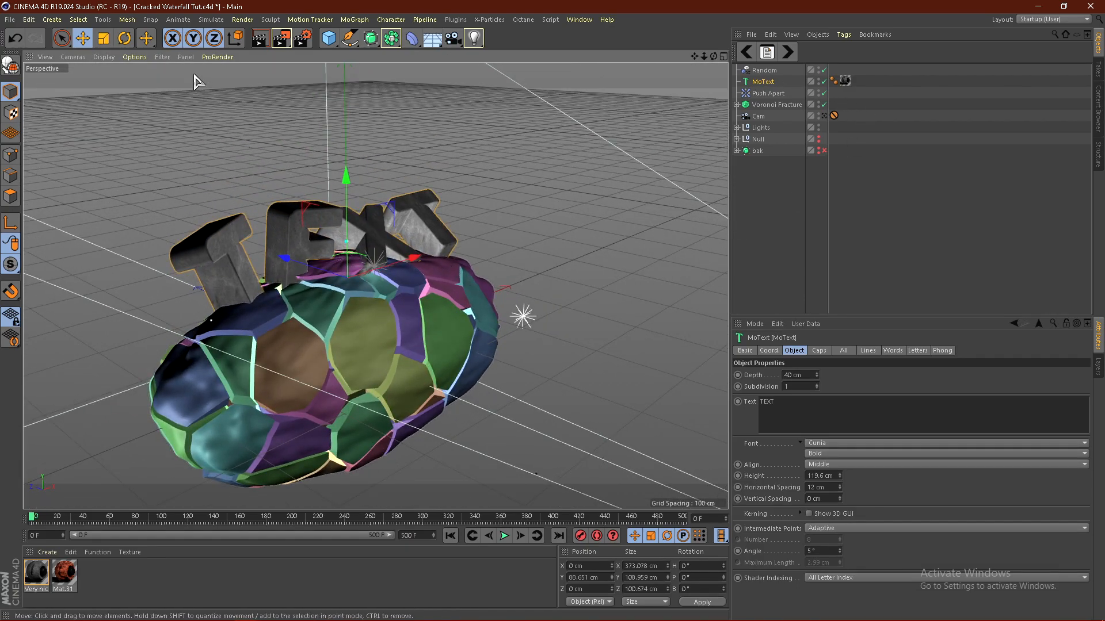
# Tilt the MoText to about -11.5° pitch and move it to about 97.6 cm in Y and -44.2 cm in Z.
pyautogui.click(124, 38)
pyautogui.moveTo(385, 265); pyautogui.dragTo(109, 87)
pyautogui.click(82, 38)
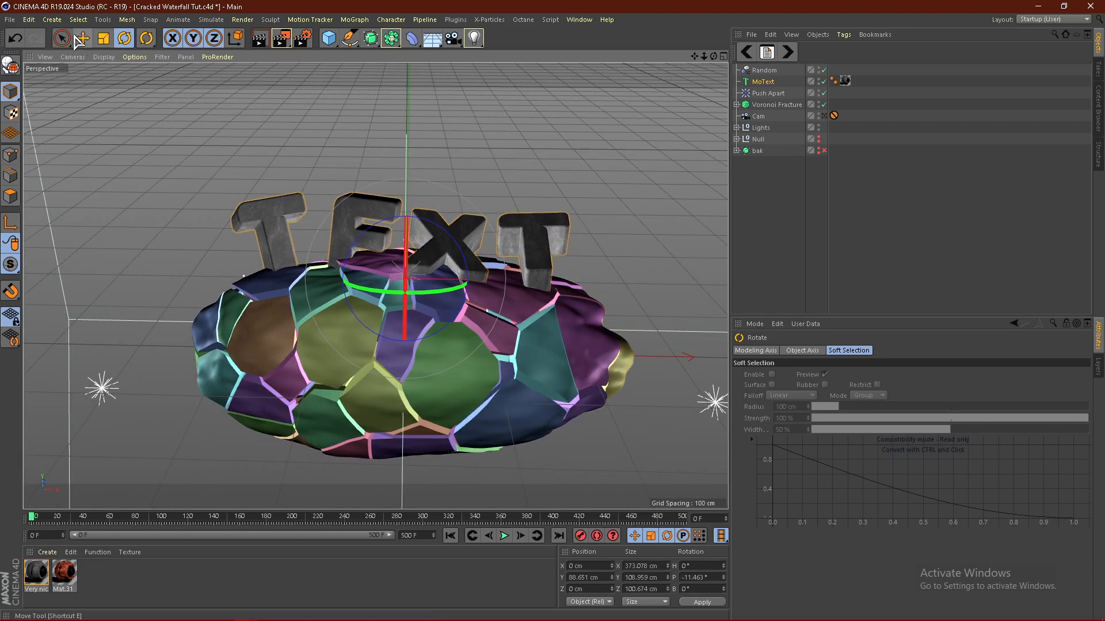
pyautogui.keyDown('alt'); pyautogui.moveTo(407, 269); pyautogui.dragTo(354, 281); pyautogui.keyUp('alt')
pyautogui.keyDown('alt'); pyautogui.moveTo(354, 281); pyautogui.dragTo(375, 254); pyautogui.keyUp('alt')
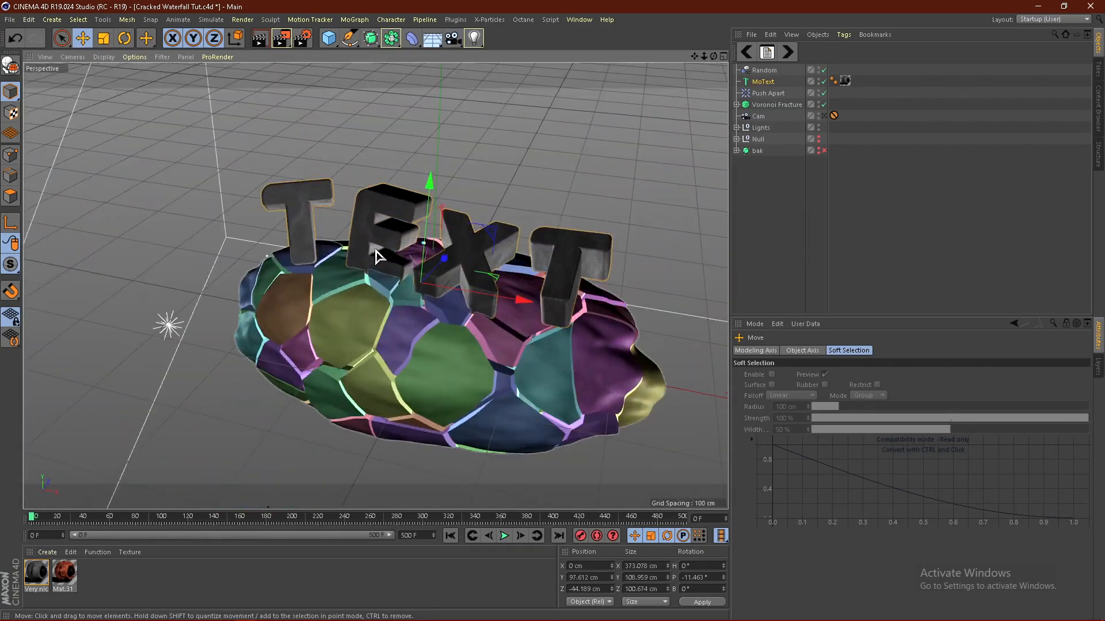
# Delete the Random effector from the scene.
pyautogui.click(765, 70)
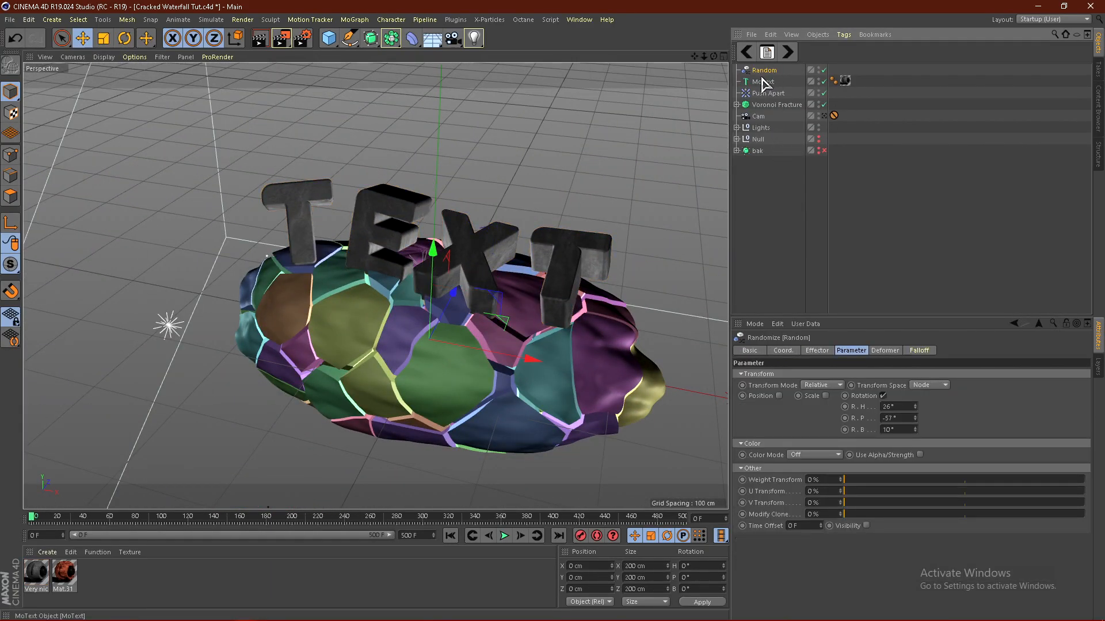
pyautogui.press('Delete')
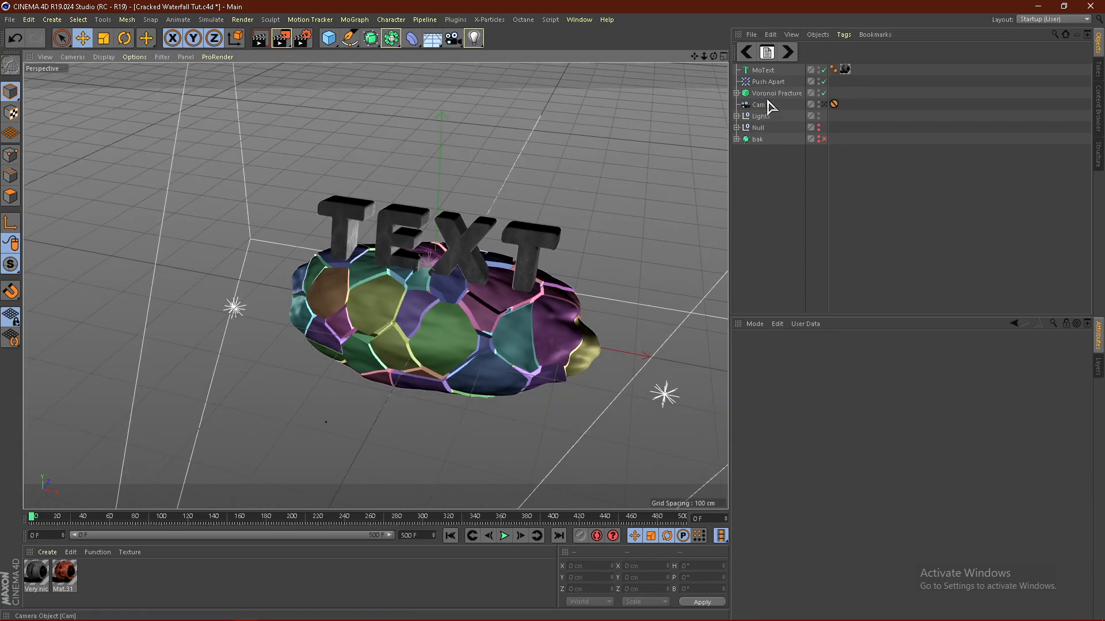
# Reset the pitch rotation of the MoText to 0°.
pyautogui.click(763, 70)
pyautogui.click(769, 350)
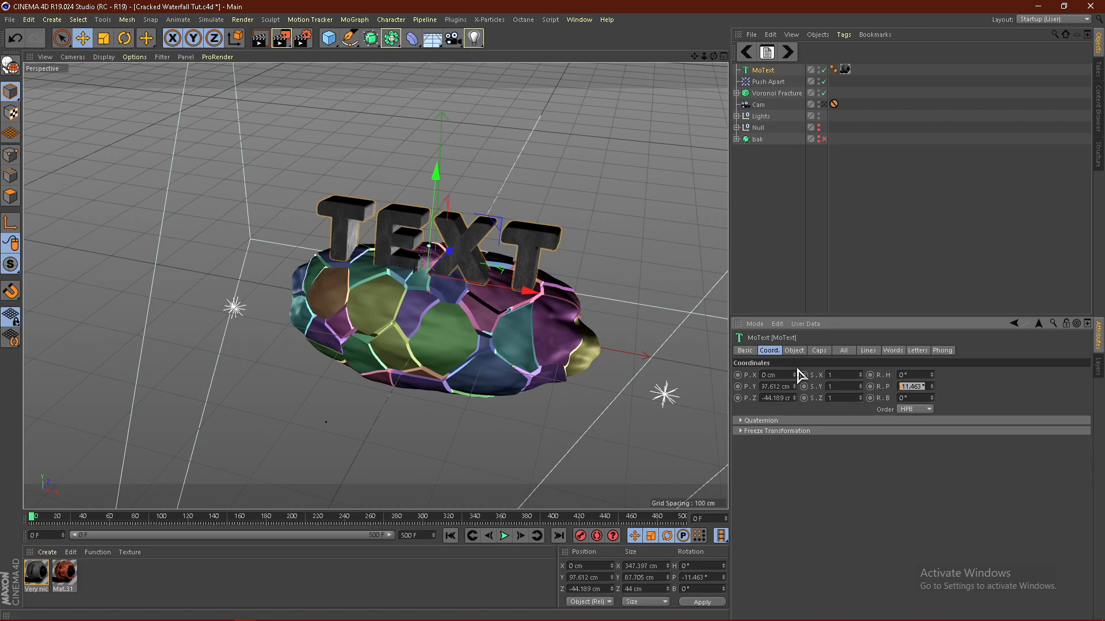
pyautogui.write('0')
pyautogui.press('Return')
pyautogui.keyDown('alt'); pyautogui.moveTo(679, 288); pyautogui.dragTo(489, 148); pyautogui.keyUp('alt')
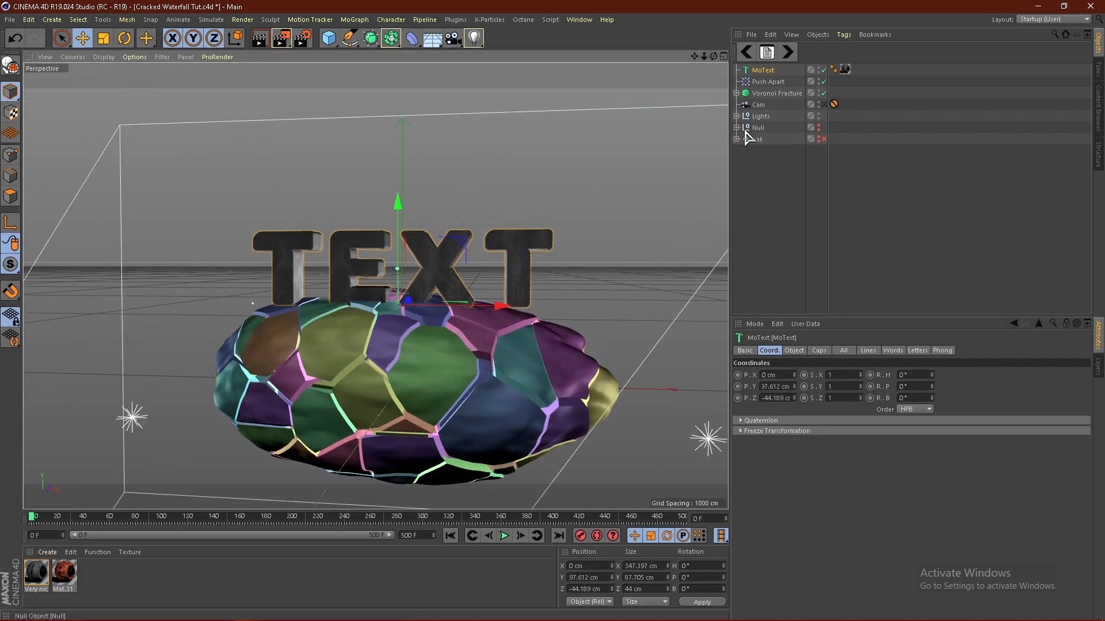
# Make the MoText editable, expand its hierarchy down to the individual letters and select the first letter T.
pyautogui.press('c')
pyautogui.click(737, 70)
pyautogui.click(742, 81)
pyautogui.click(750, 93)
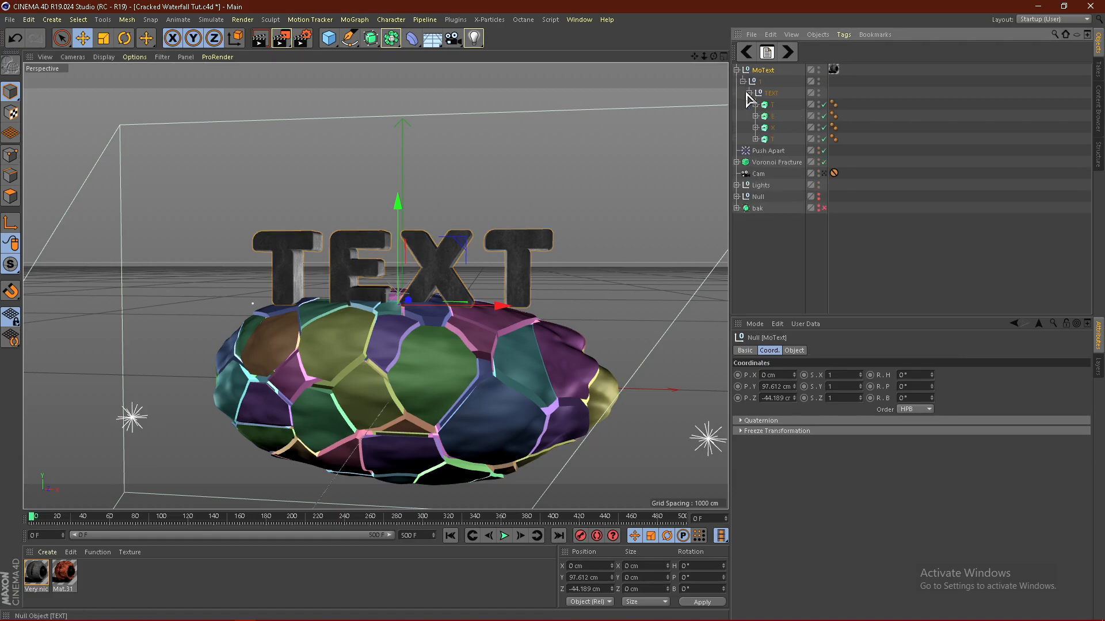
pyautogui.click(774, 105)
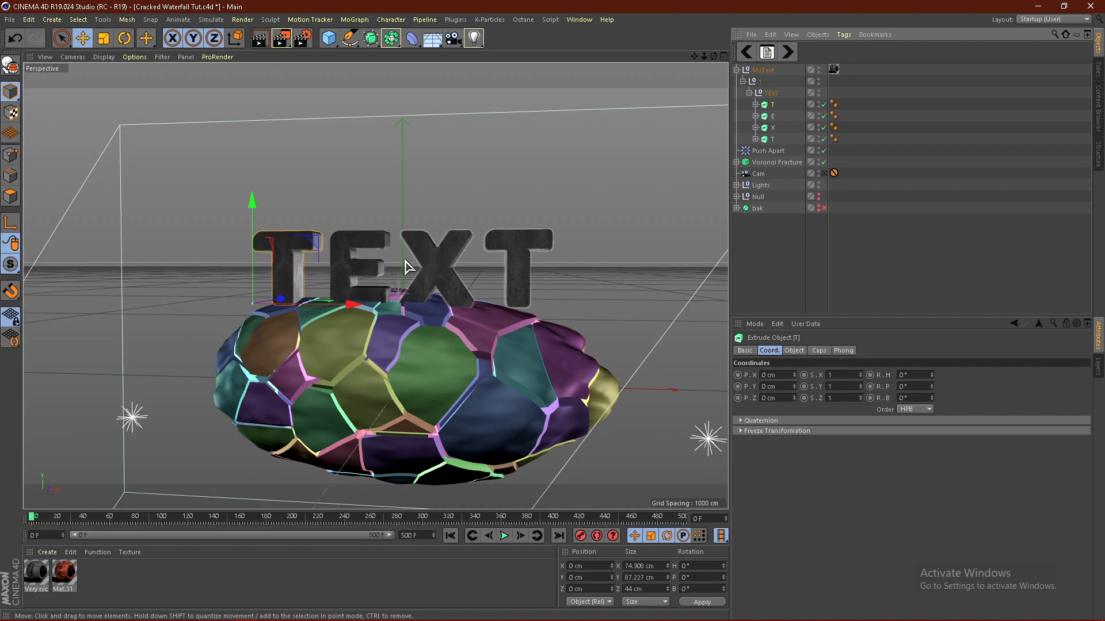
# Try raising the first letter T by about 1.6 cm in Y, and undo the move.
pyautogui.keyDown('alt'); pyautogui.moveTo(401, 316); pyautogui.dragTo(271, 287); pyautogui.keyUp('alt')
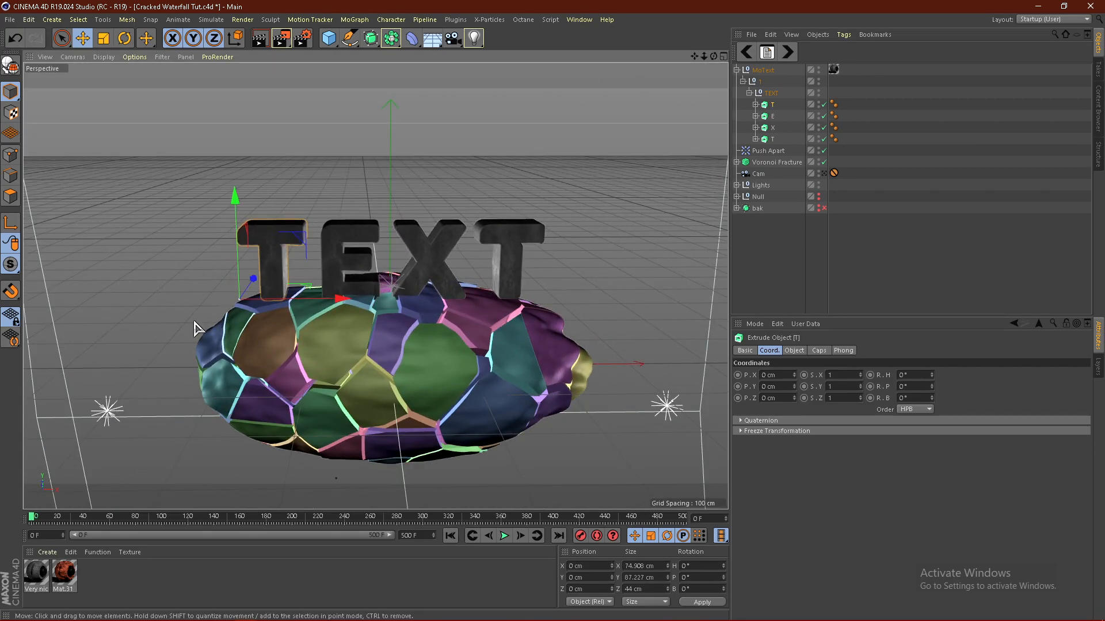
pyautogui.scroll(6, 245, 311)
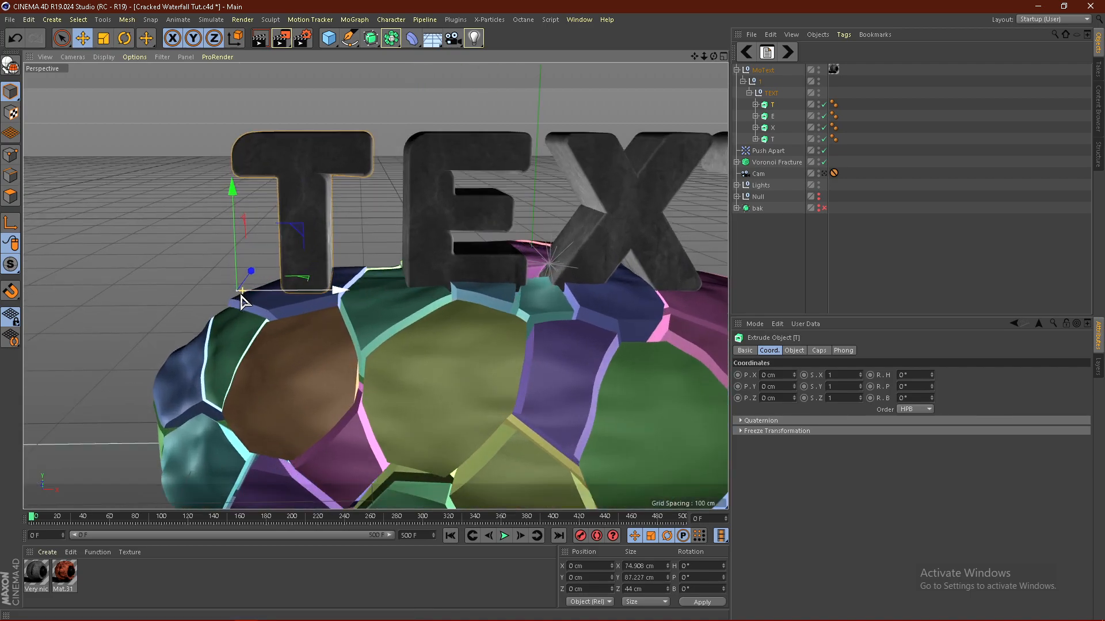
pyautogui.scroll(-3, 249, 302)
pyautogui.moveTo(264, 183); pyautogui.dragTo(288, 175)
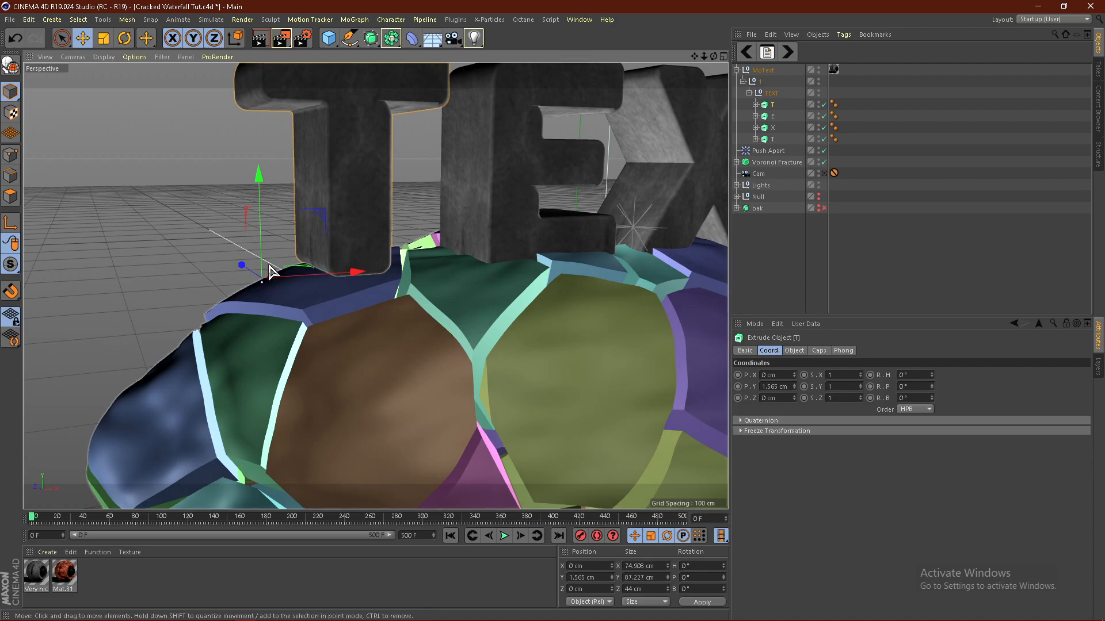
pyautogui.hotkey('ctrl', 'z')
# Try rotating the first letter T to about H -22.4°, P -7.3° and B -5.6°, and undo the rotations.
pyautogui.press('r')
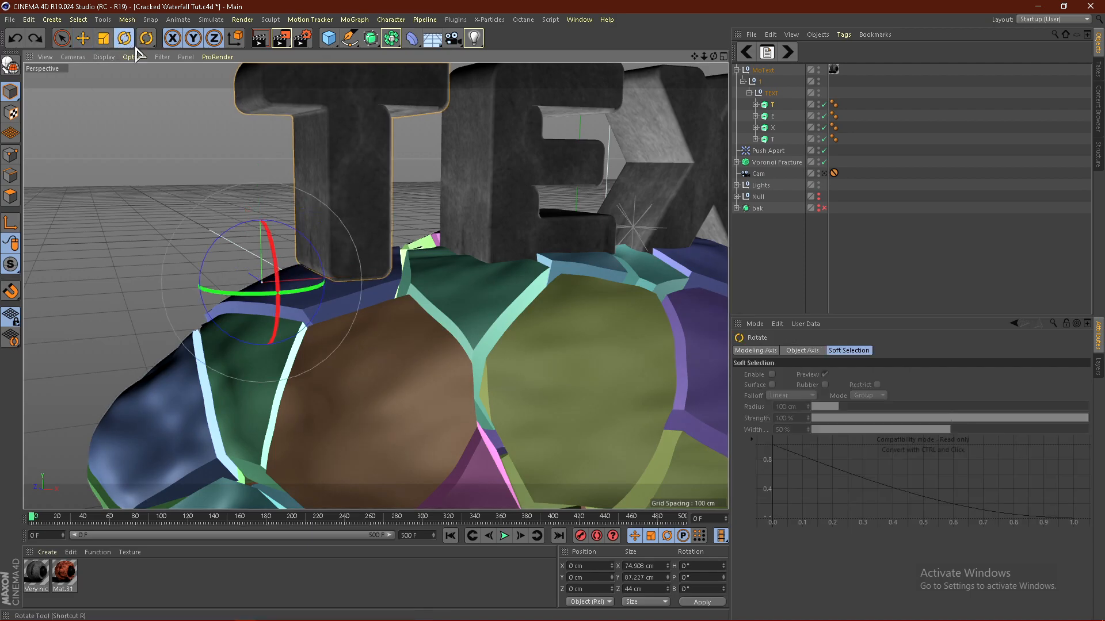
pyautogui.moveTo(296, 358); pyautogui.dragTo(332, 236)
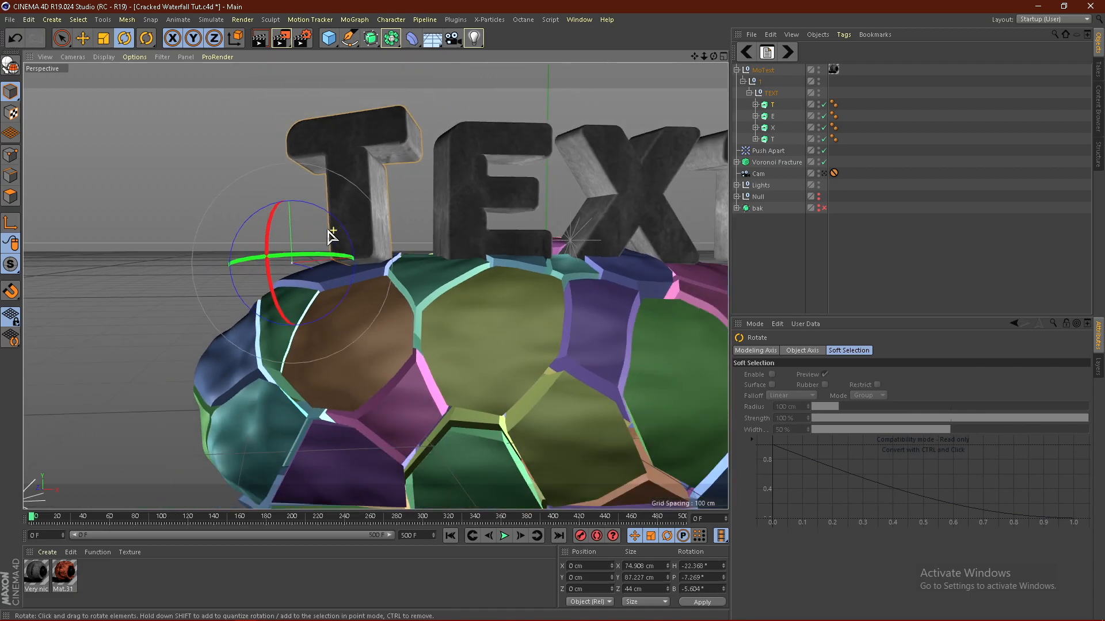
pyautogui.hotkey('ctrl', 'z')
pyautogui.hotkey('ctrl', 'z')
pyautogui.hotkey('ctrl', 'z')
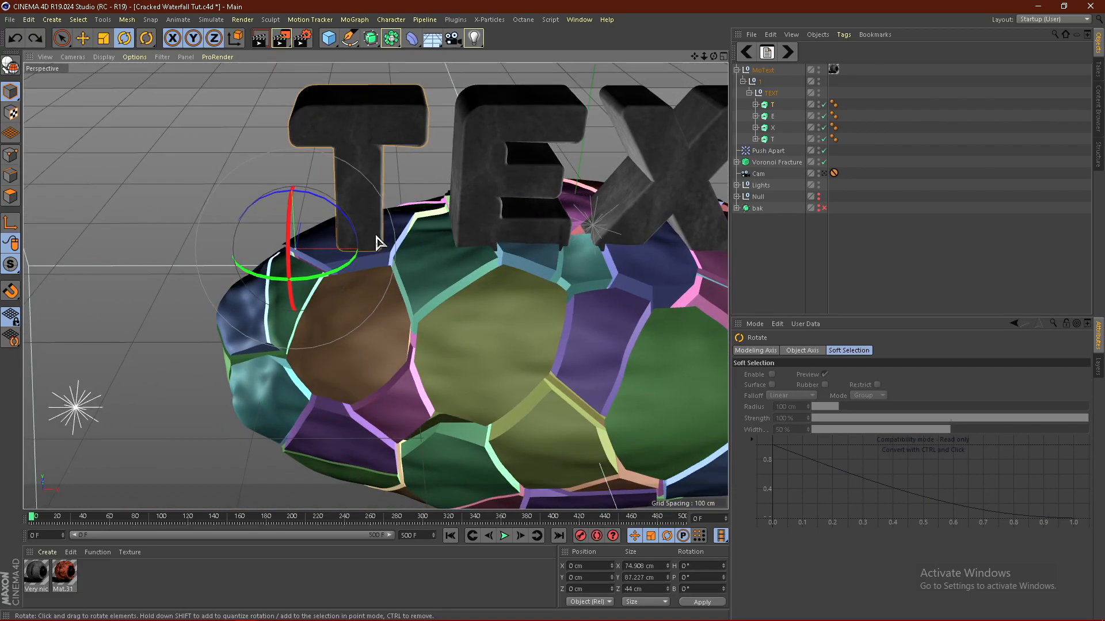
# Center the first letter T's axis on all its points with Axis Center, including children and using all objects.
pyautogui.click(128, 21)
pyautogui.moveTo(147, 126)
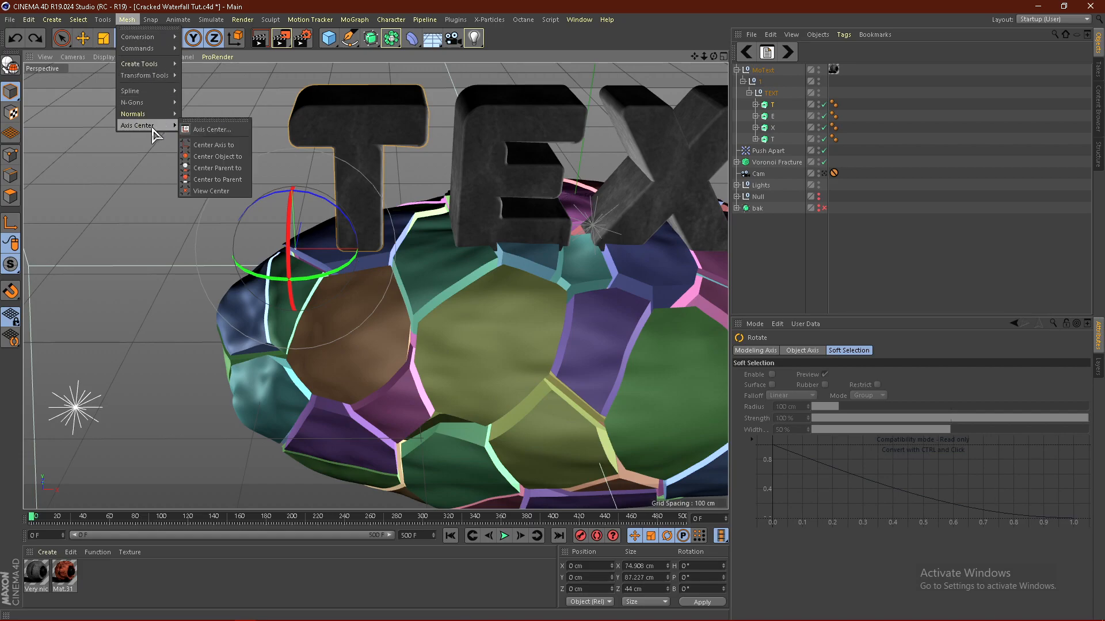
pyautogui.click(208, 132)
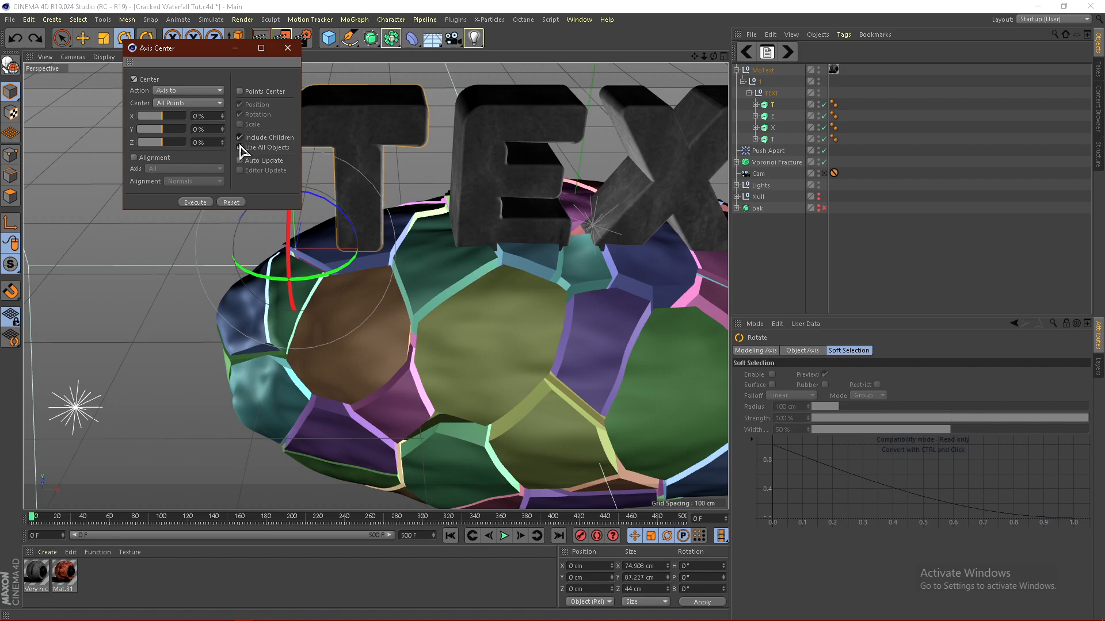
pyautogui.click(196, 203)
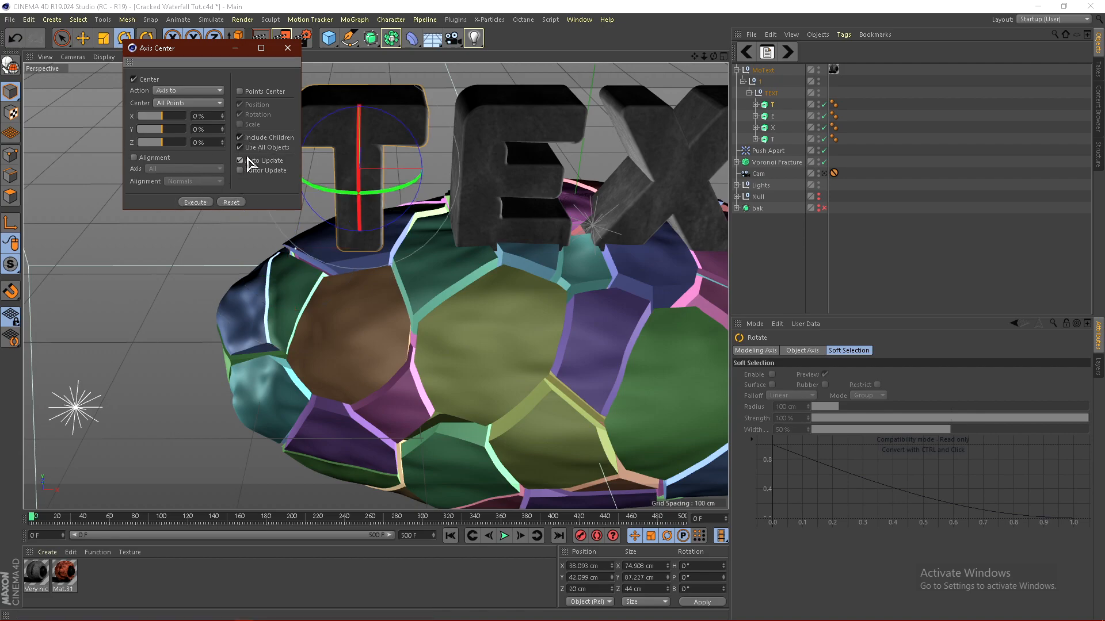
# Center the axes of the letters E, X and the last T on their own geometry with the same Axis Center settings.
pyautogui.click(770, 117)
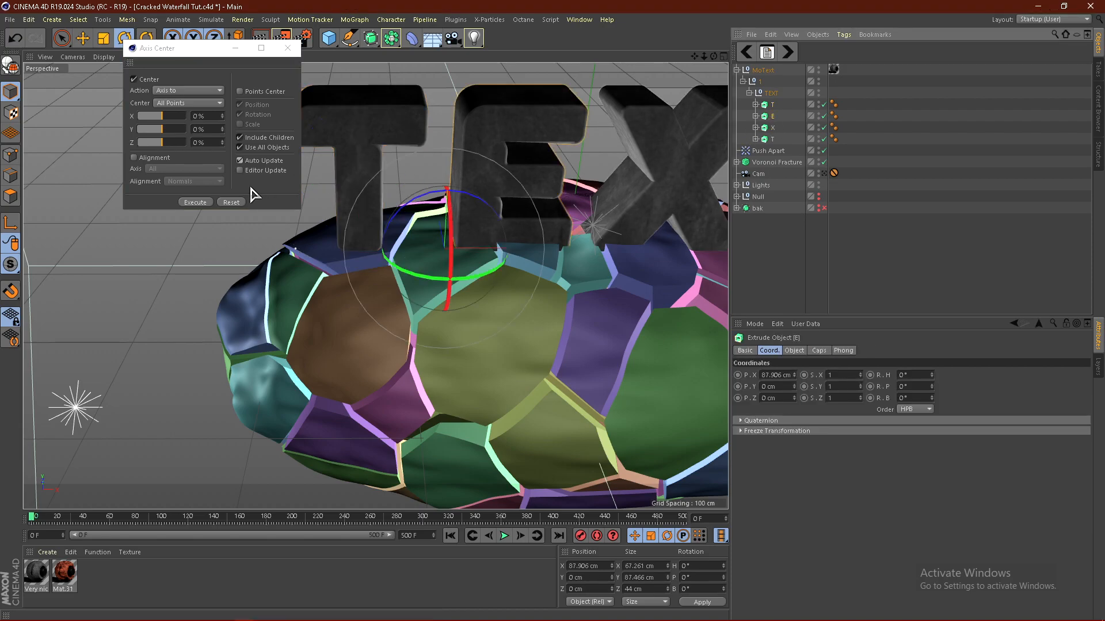
pyautogui.click(201, 204)
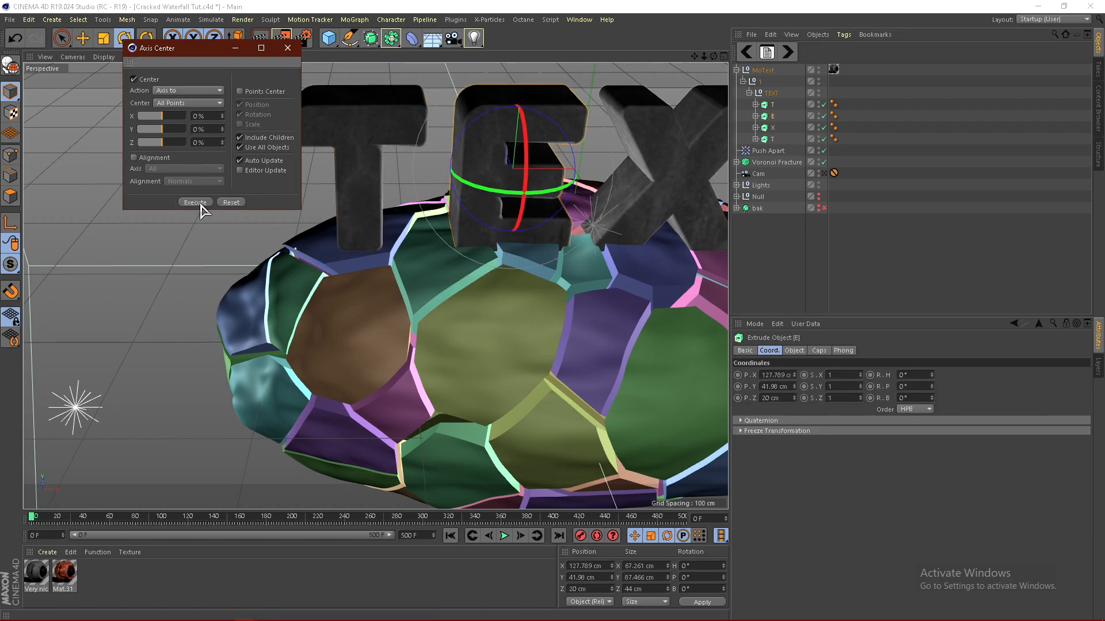
pyautogui.click(770, 128)
pyautogui.click(195, 202)
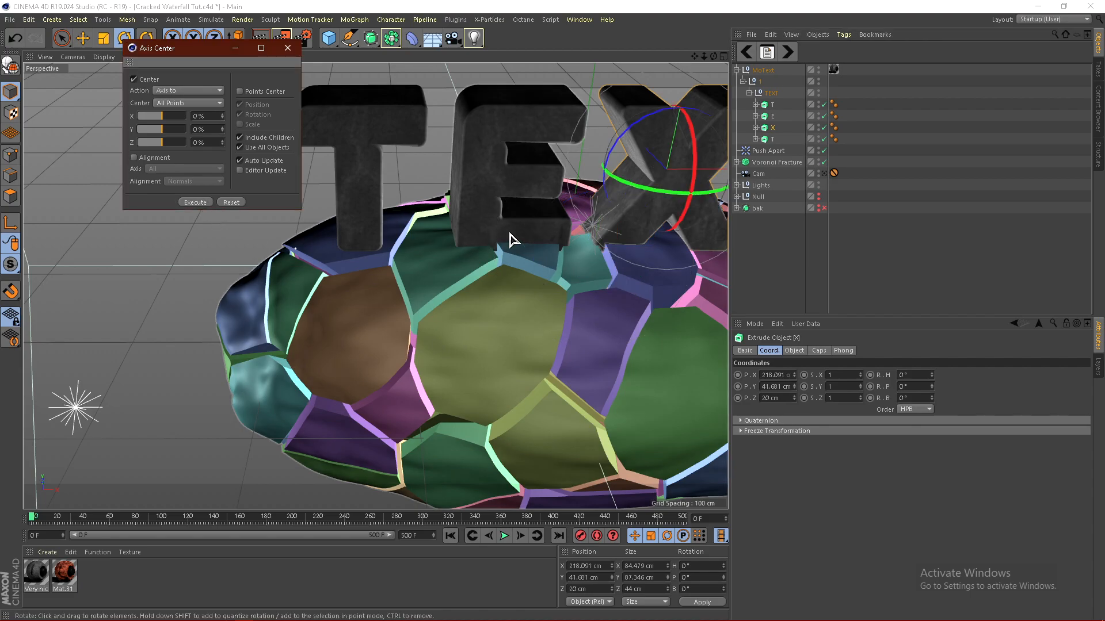
pyautogui.click(771, 141)
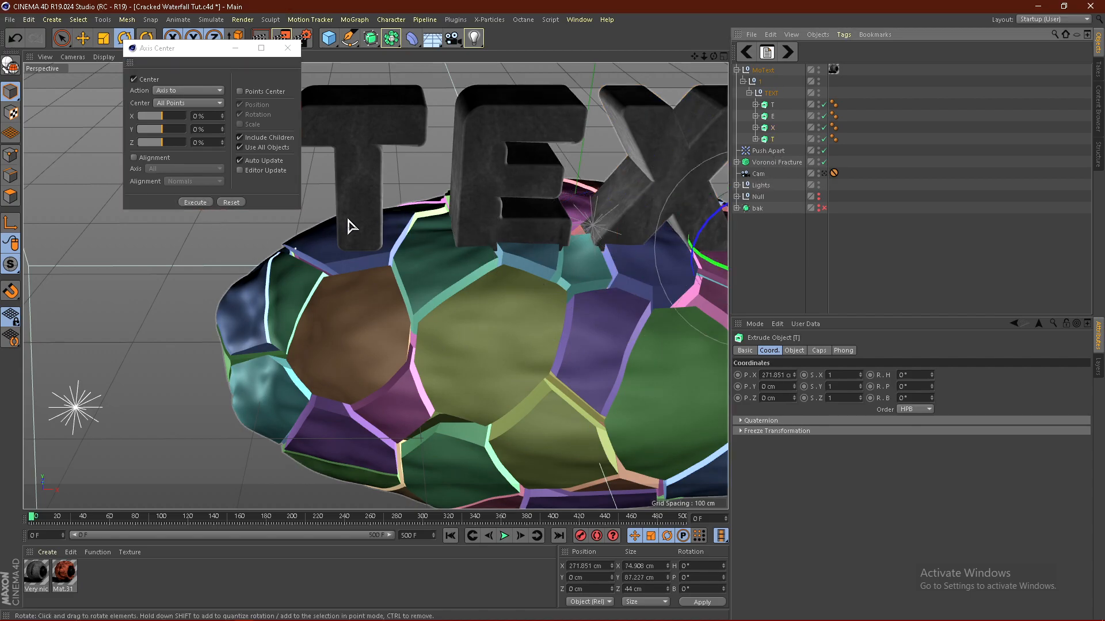
pyautogui.click(205, 203)
pyautogui.keyDown('alt'); pyautogui.moveTo(138, 285); pyautogui.dragTo(95, 283, button='right'); pyautogui.keyUp('alt')
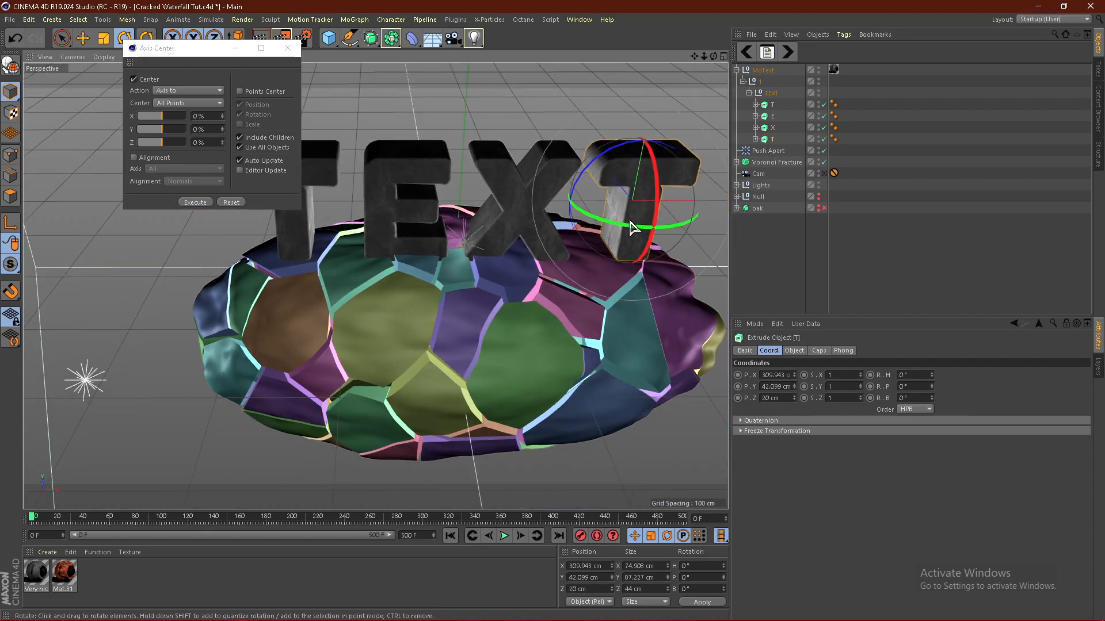
pyautogui.click(287, 48)
# Lower the first letter T into the rock by moving it to about X 46 cm and Y 23 cm.
pyautogui.click(772, 105)
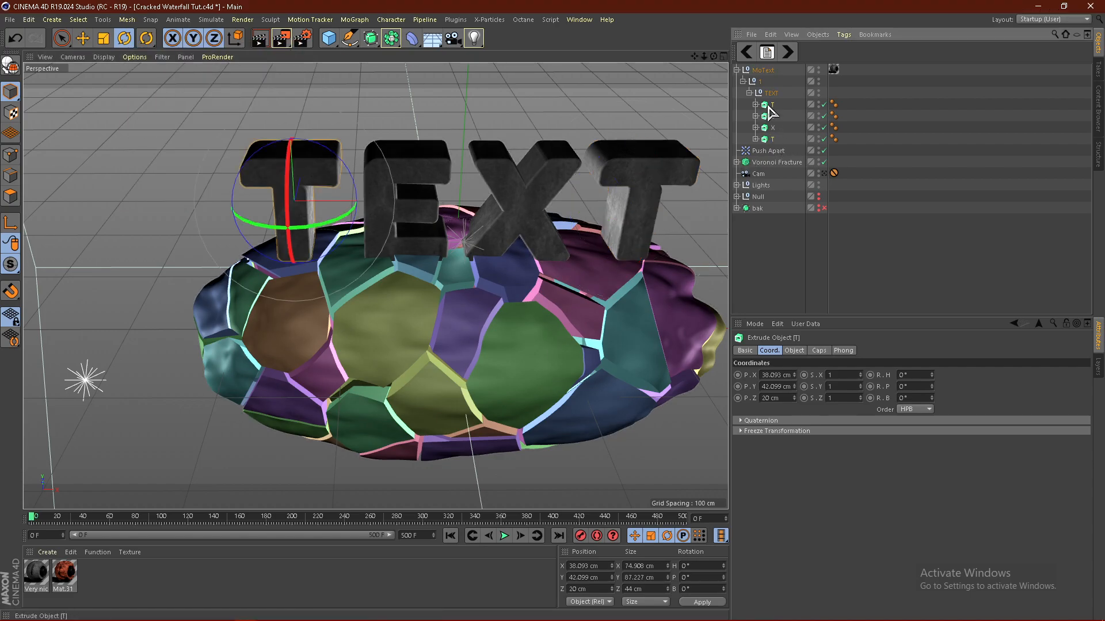
pyautogui.moveTo(273, 289); pyautogui.dragTo(387, 328)
pyautogui.hotkey('ctrl', 'z')
pyautogui.click(81, 39)
pyautogui.moveTo(340, 124); pyautogui.dragTo(451, 227)
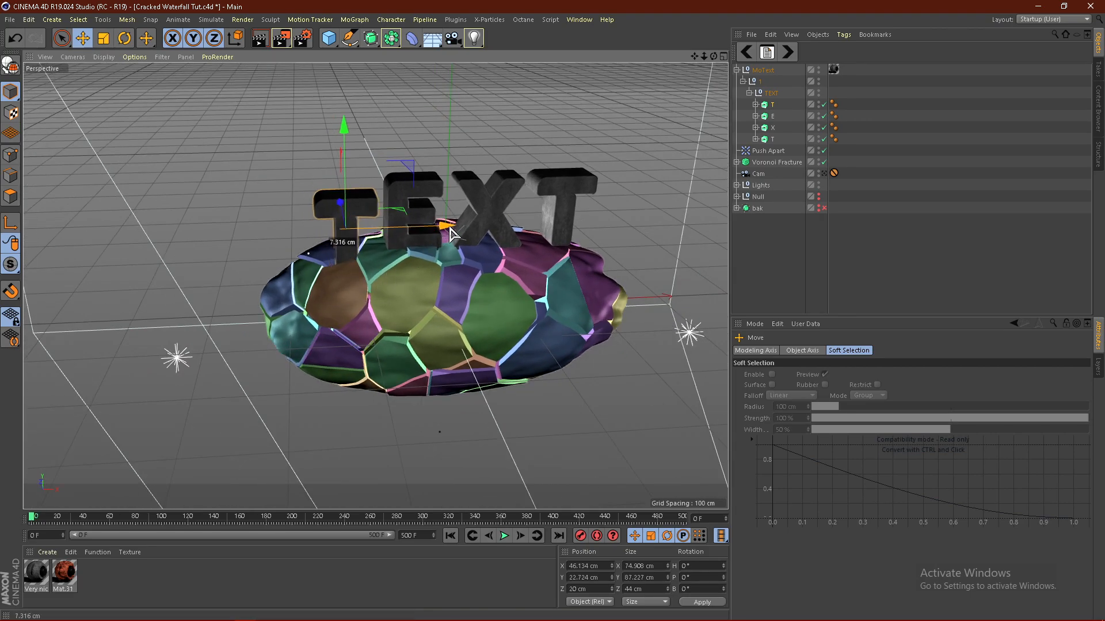
# Rotate and position the letters individually so they sit at varied tilts along the rock's upper surface.
pyautogui.click(124, 38)
pyautogui.moveTo(330, 350)
pyautogui.keyDown('alt'); pyautogui.mouseDown()
pyautogui.moveTo(382, 415)
pyautogui.moveTo(359, 348)
pyautogui.moveTo(315, 358)
pyautogui.mouseUp(); pyautogui.keyUp('alt')
pyautogui.click(633, 142)
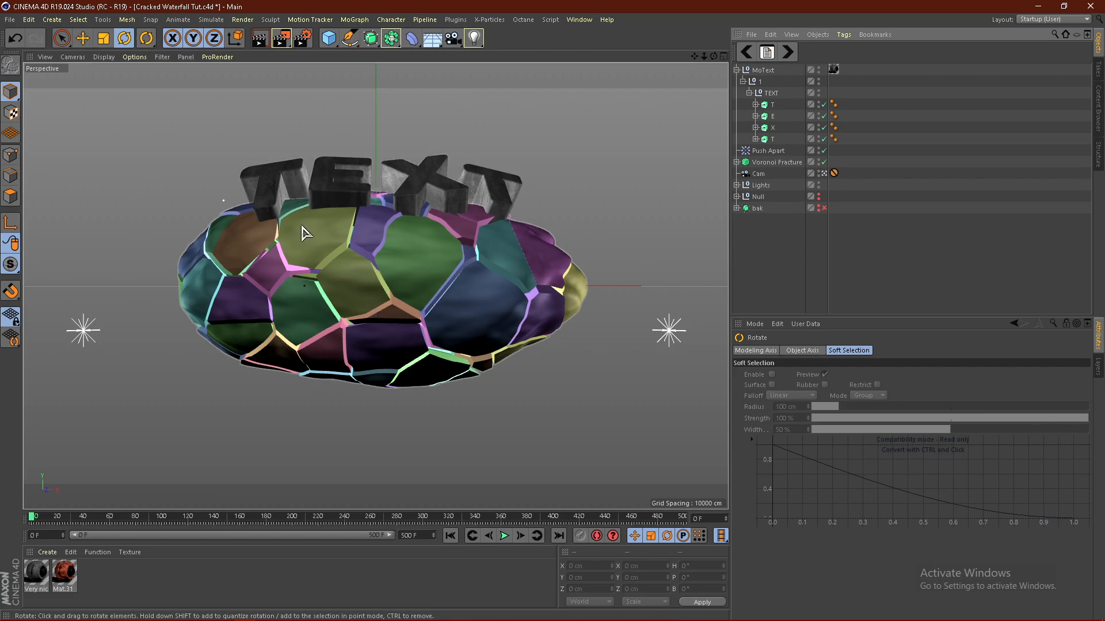
# Leave the Cam view and examine the placement of the letters on the rock from several angles.
pyautogui.click(824, 173)
pyautogui.keyDown('alt'); pyautogui.moveTo(486, 258); pyautogui.dragTo(446, 365); pyautogui.keyUp('alt')
pyautogui.keyDown('alt'); pyautogui.moveTo(354, 232); pyautogui.dragTo(175, 322); pyautogui.keyUp('alt')
pyautogui.moveTo(408, 302)
pyautogui.keyDown('alt'); pyautogui.mouseDown()
pyautogui.moveTo(315, 279)
pyautogui.moveTo(501, 313)
pyautogui.moveTo(551, 261)
pyautogui.moveTo(367, 387)
pyautogui.moveTo(207, 344)
pyautogui.moveTo(209, 357)
pyautogui.moveTo(212, 321)
pyautogui.moveTo(375, 327)
pyautogui.moveTo(374, 340)
pyautogui.moveTo(313, 345)
pyautogui.moveTo(180, 335)
pyautogui.moveTo(546, 330)
pyautogui.moveTo(543, 321)
pyautogui.moveTo(474, 353)
pyautogui.moveTo(382, 365)
pyautogui.moveTo(387, 397)
pyautogui.moveTo(557, 320)
pyautogui.moveTo(385, 370)
pyautogui.moveTo(469, 320)
pyautogui.moveTo(363, 387)
pyautogui.moveTo(395, 320)
pyautogui.moveTo(410, 361)
pyautogui.moveTo(500, 345)
pyautogui.moveTo(457, 362)
pyautogui.moveTo(389, 286)
pyautogui.moveTo(386, 323)
pyautogui.moveTo(397, 314)
pyautogui.moveTo(382, 320)
pyautogui.moveTo(394, 293)
pyautogui.mouseUp(); pyautogui.keyUp('alt')
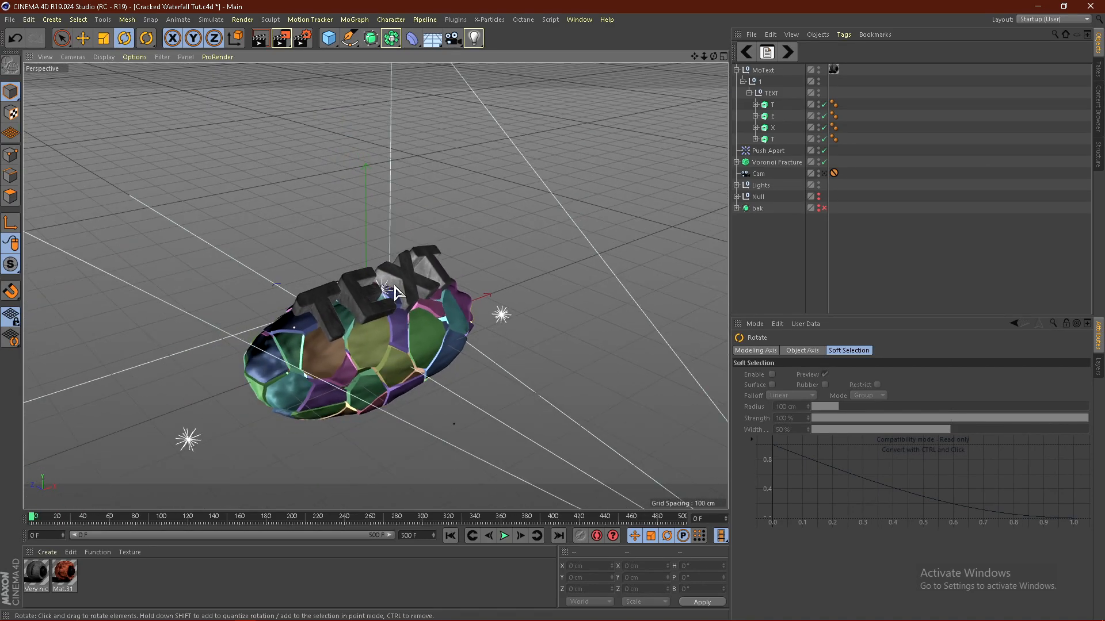
pyautogui.keyDown('alt'); pyautogui.moveTo(362, 407); pyautogui.dragTo(488, 320); pyautogui.keyUp('alt')
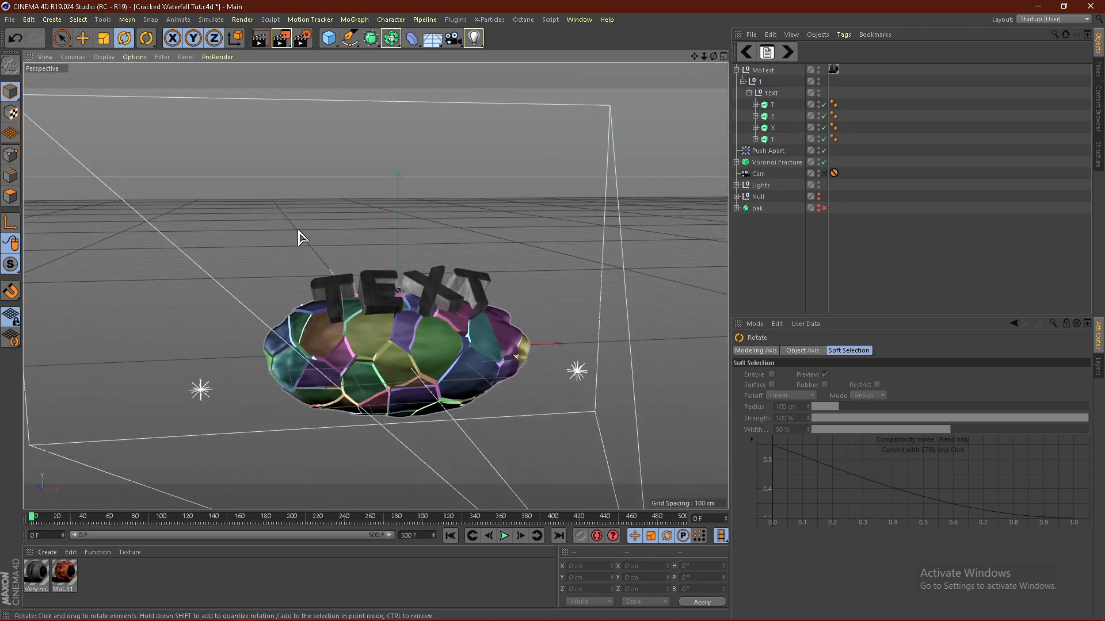
# Return to the Cam view and render a preview of the scene in the viewport.
pyautogui.click(825, 173)
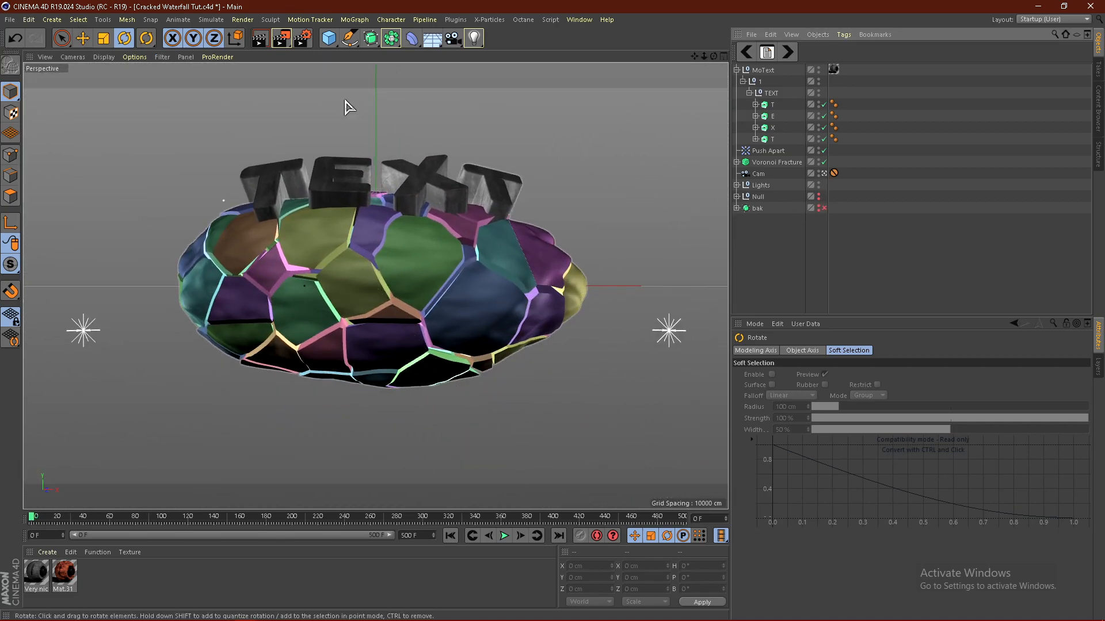
pyautogui.click(260, 40)
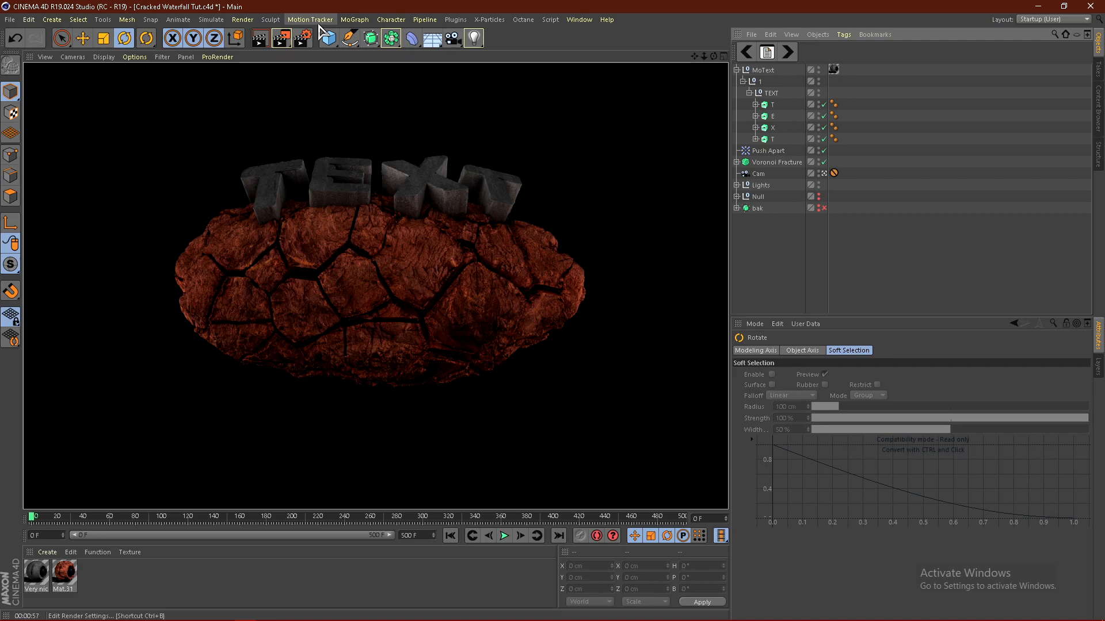
pyautogui.click(915, 227)
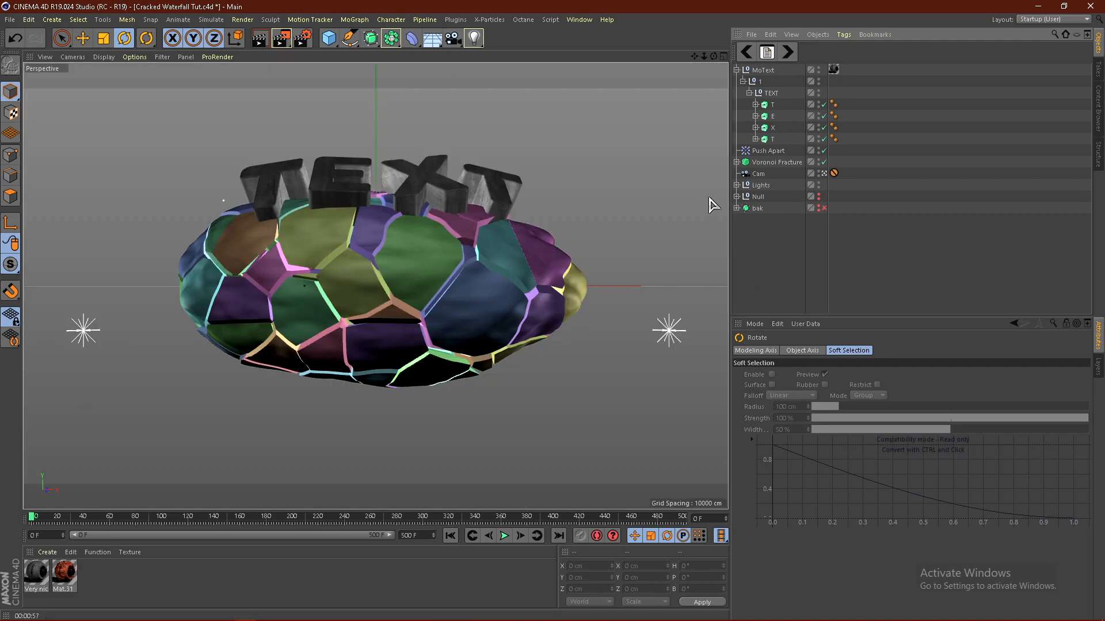
# Open the output file location in the render's save settings and go to the GFX Renders folder.
pyautogui.click(303, 39)
pyautogui.moveTo(245, 14); pyautogui.dragTo(396, 152)
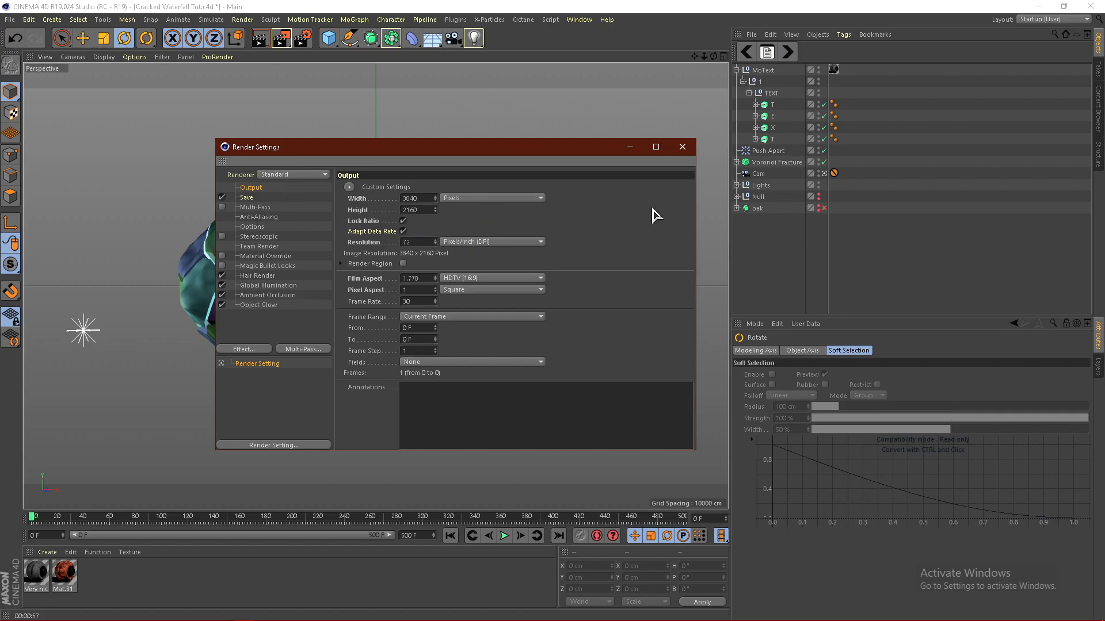
pyautogui.click(247, 198)
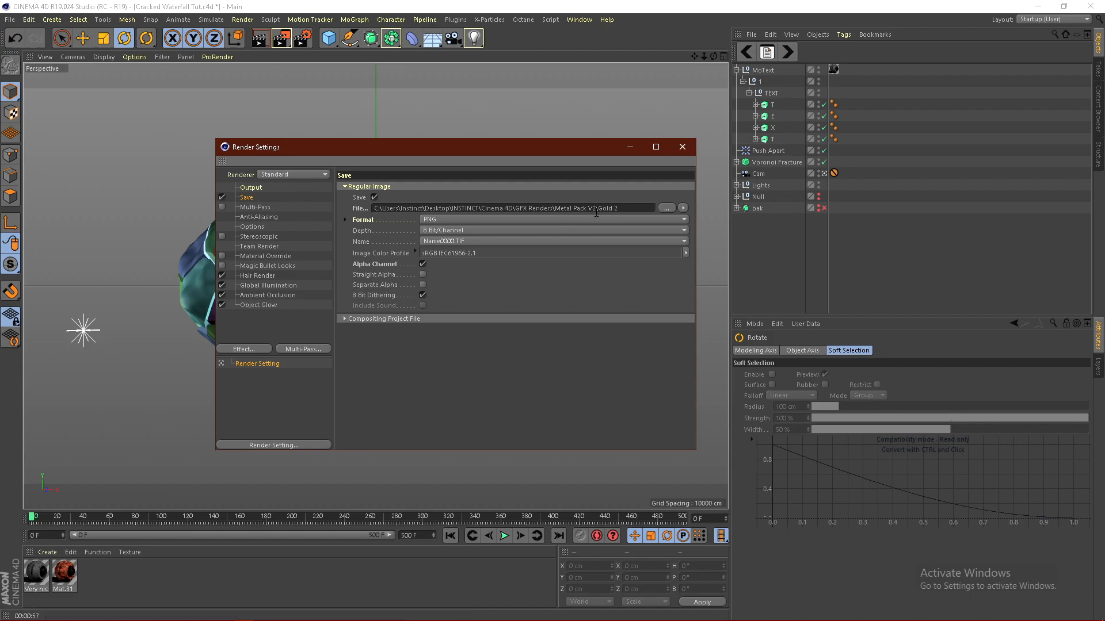
pyautogui.click(667, 208)
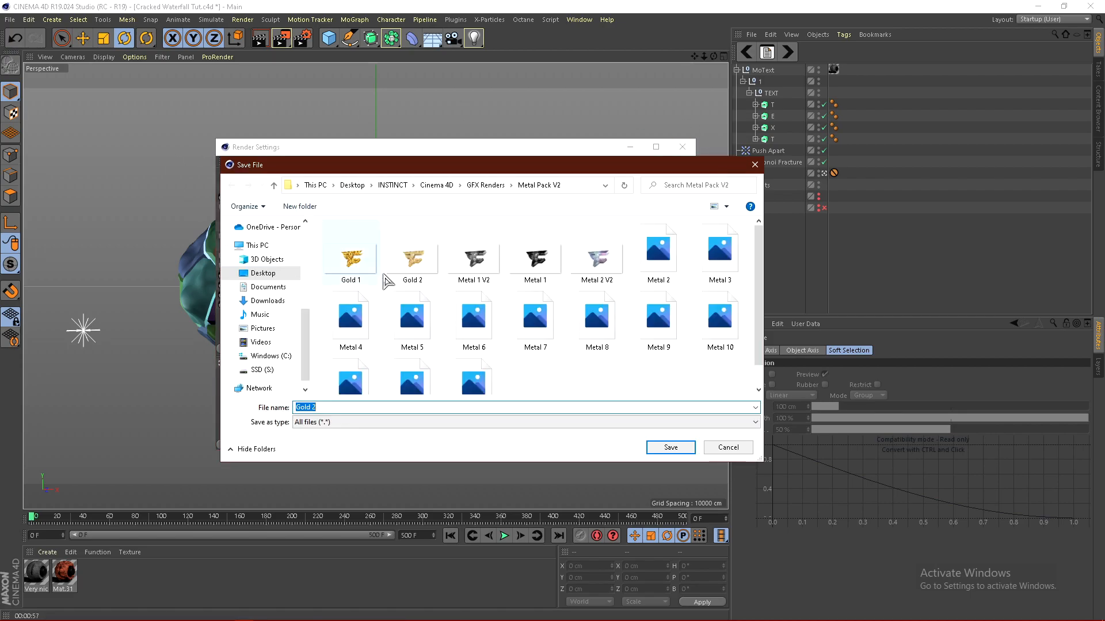
pyautogui.click(486, 185)
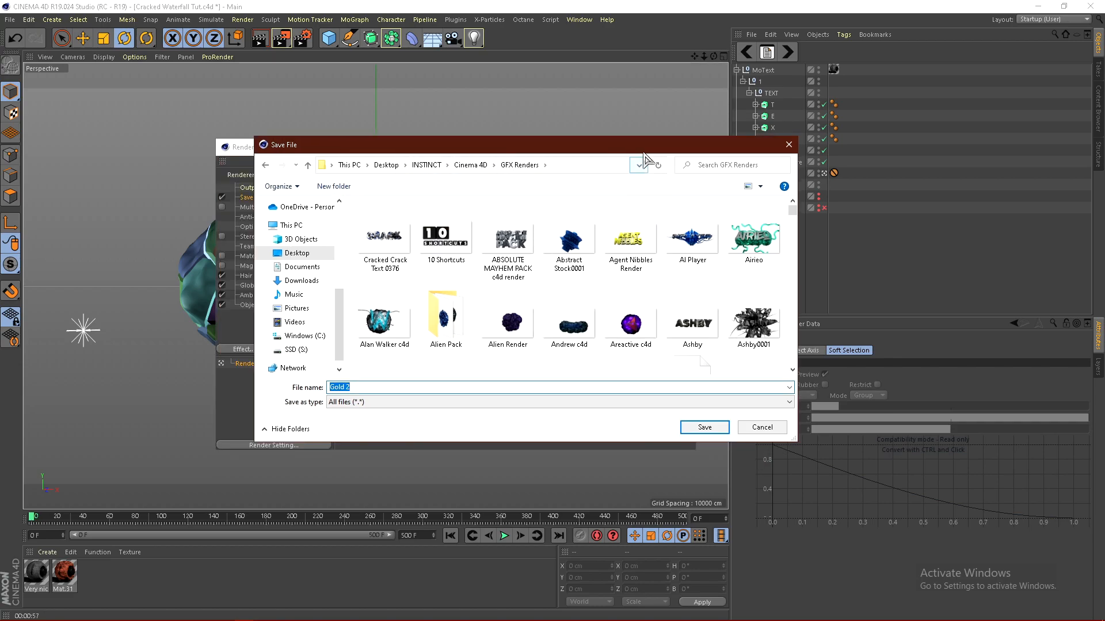
# Name the render output file "Waterfall Fracture Tutorial" and save it as the target in GFX Renders.
pyautogui.moveTo(398, 147)
pyautogui.mouseDown()
pyautogui.moveTo(278, 161)
pyautogui.moveTo(380, 148)
pyautogui.mouseUp()
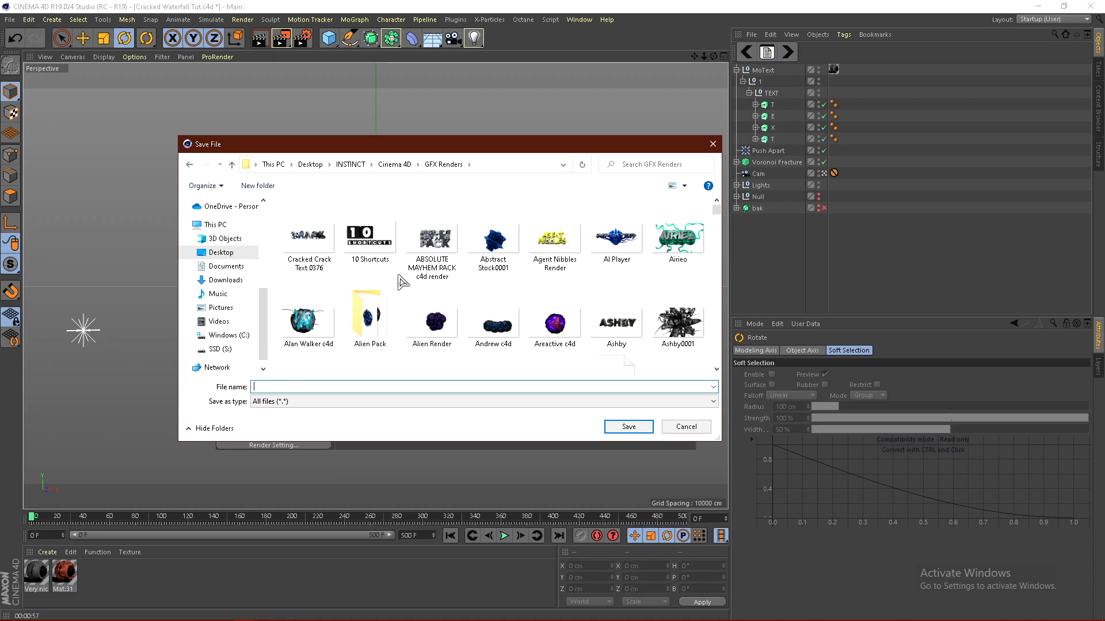
pyautogui.write('F')
pyautogui.press('BackSpace')
pyautogui.write('Water')
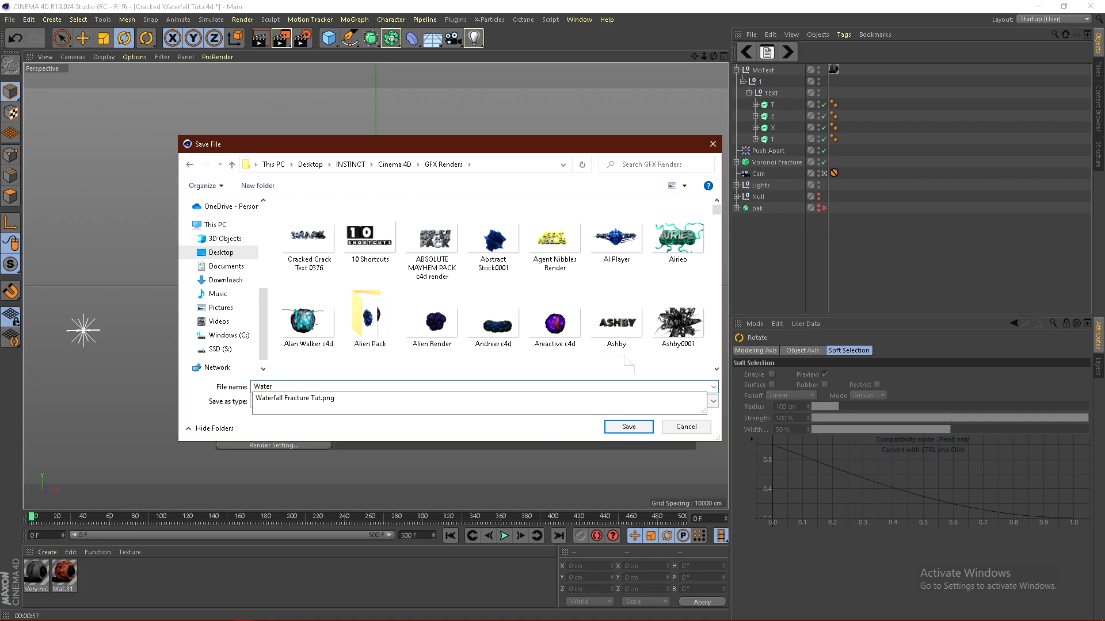
pyautogui.write('fall Fracture Tutorial')
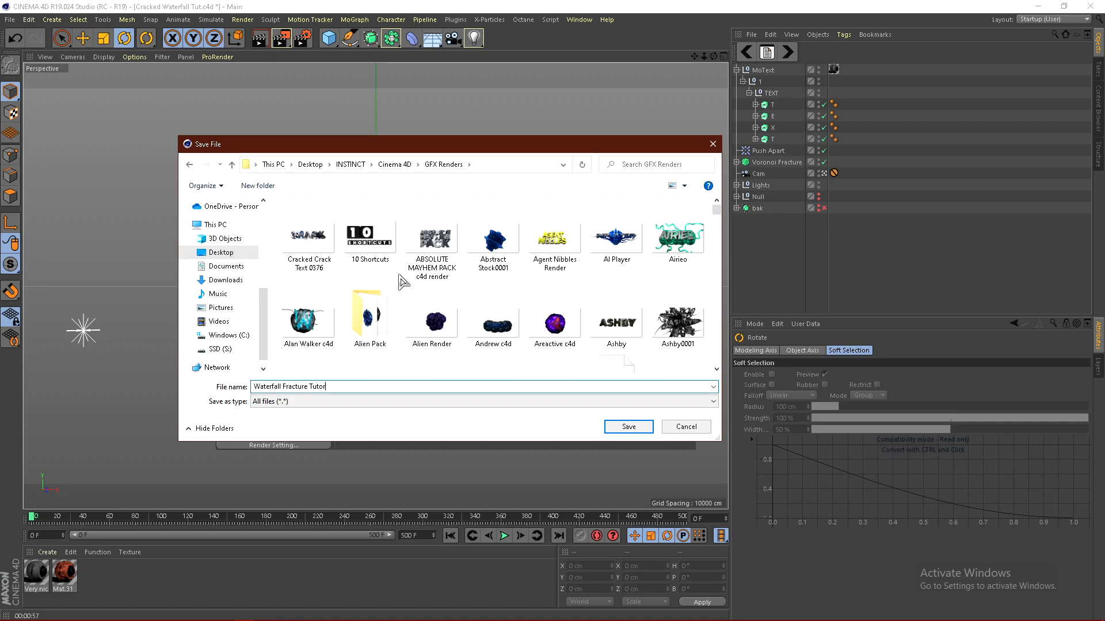
pyautogui.scroll(-5, 403, 282)
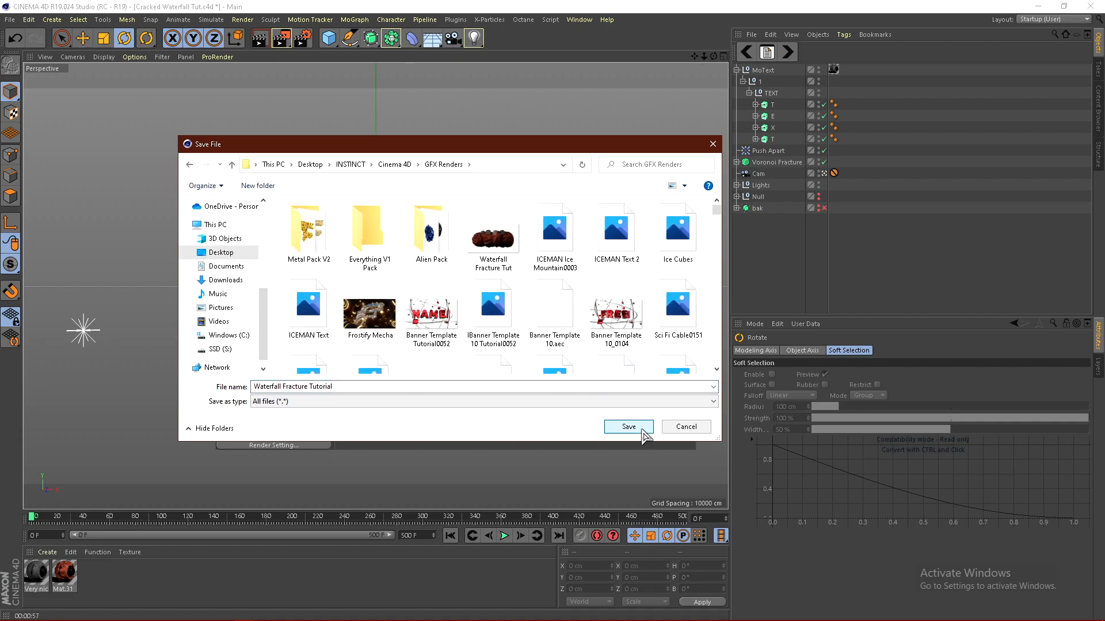
pyautogui.click(630, 428)
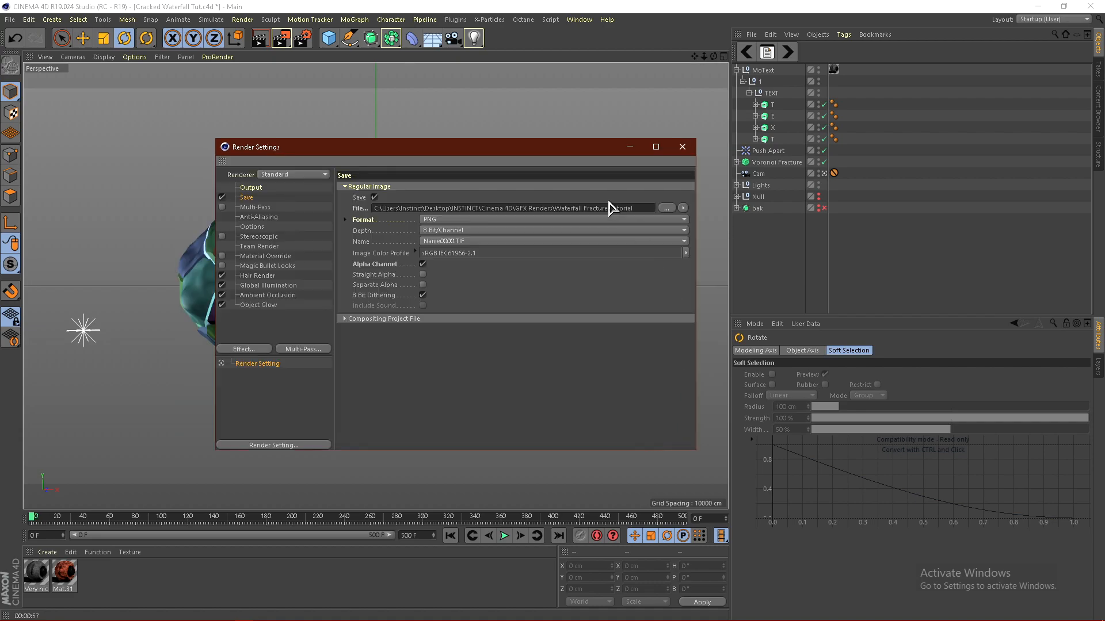
# Close the render settings and start the final render in the Picture Viewer.
pyautogui.click(682, 148)
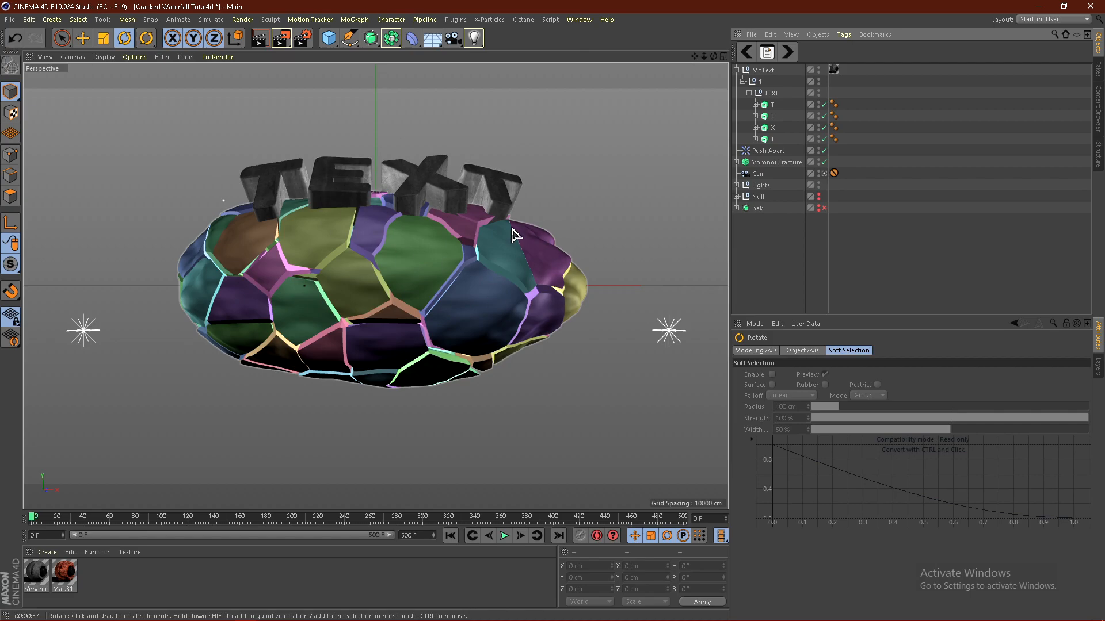
pyautogui.click(281, 41)
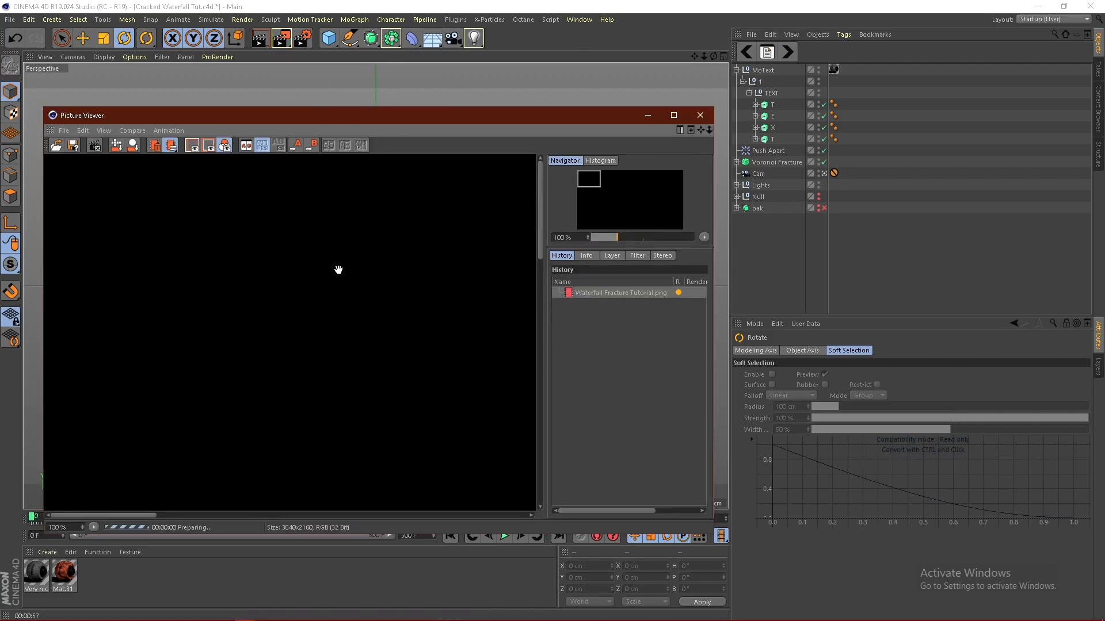